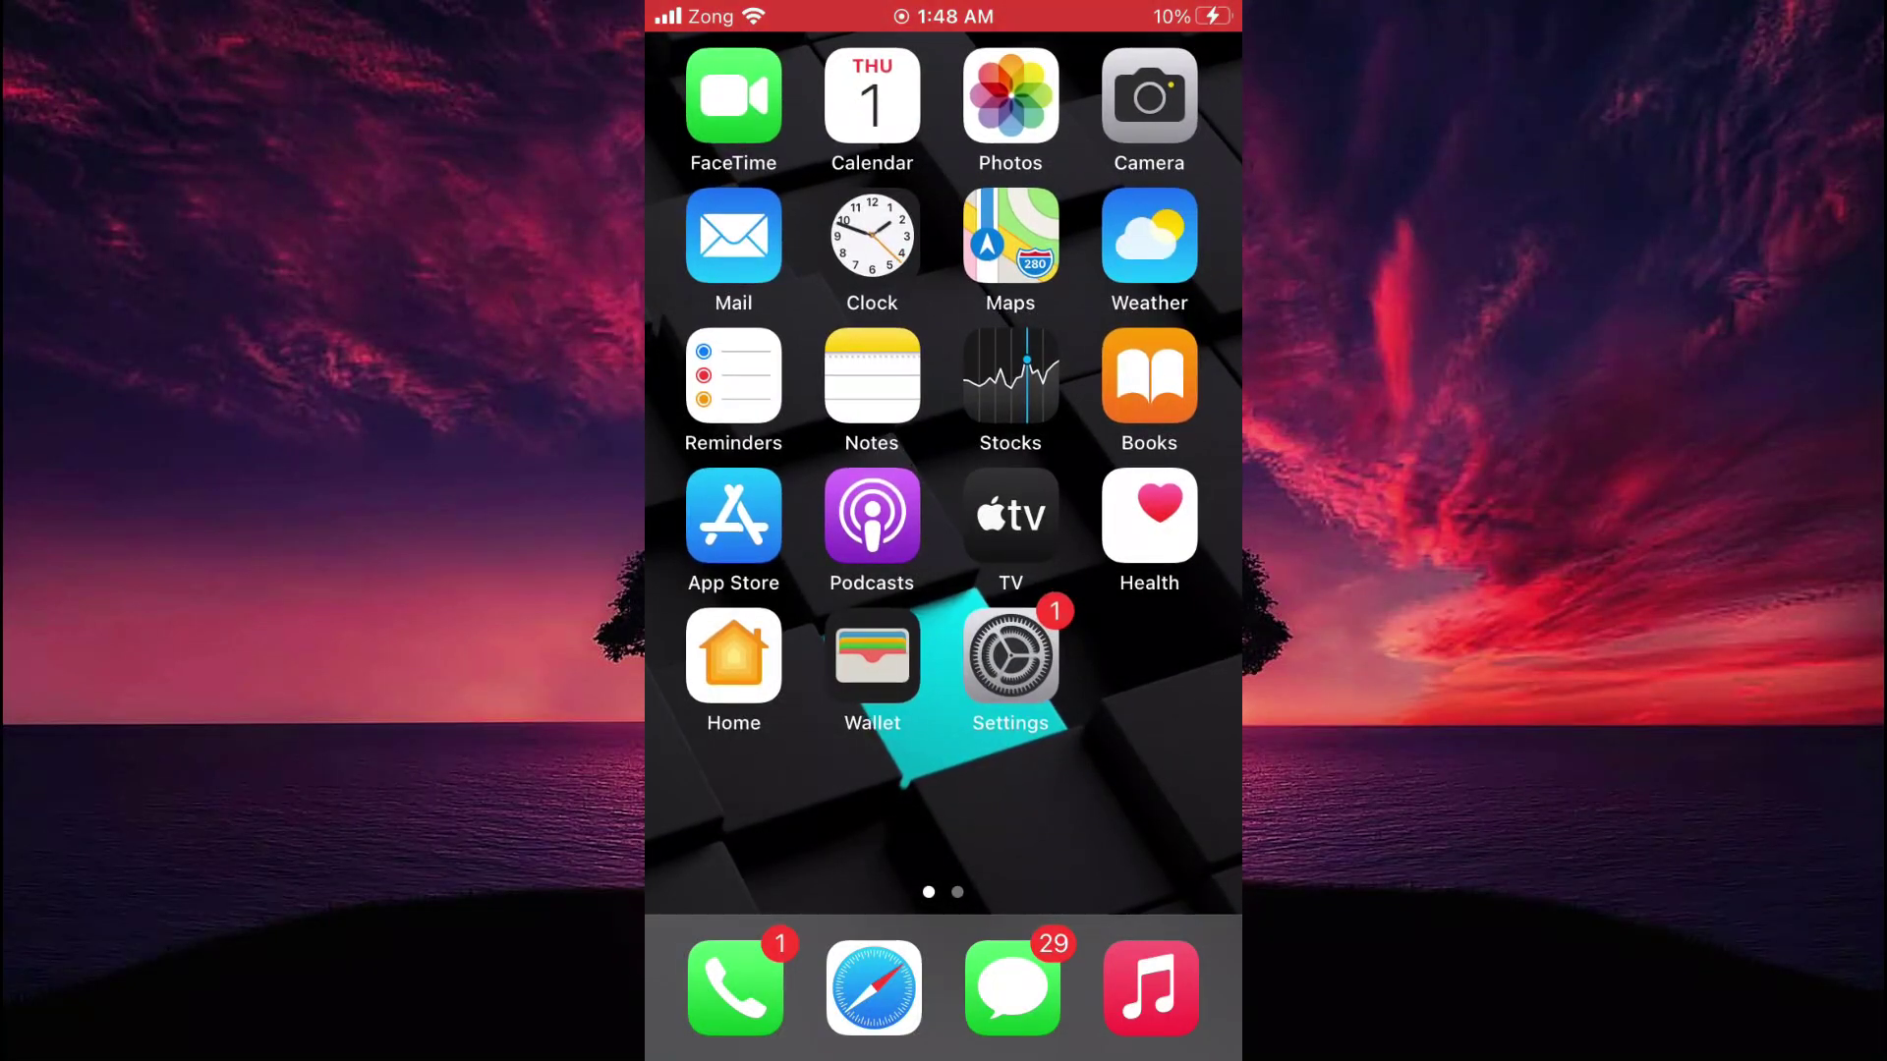
Launch Safari from the dock and load beta.apple.com via the autocompleted address
{"action": "left_click", "coordinate": [872, 988]}
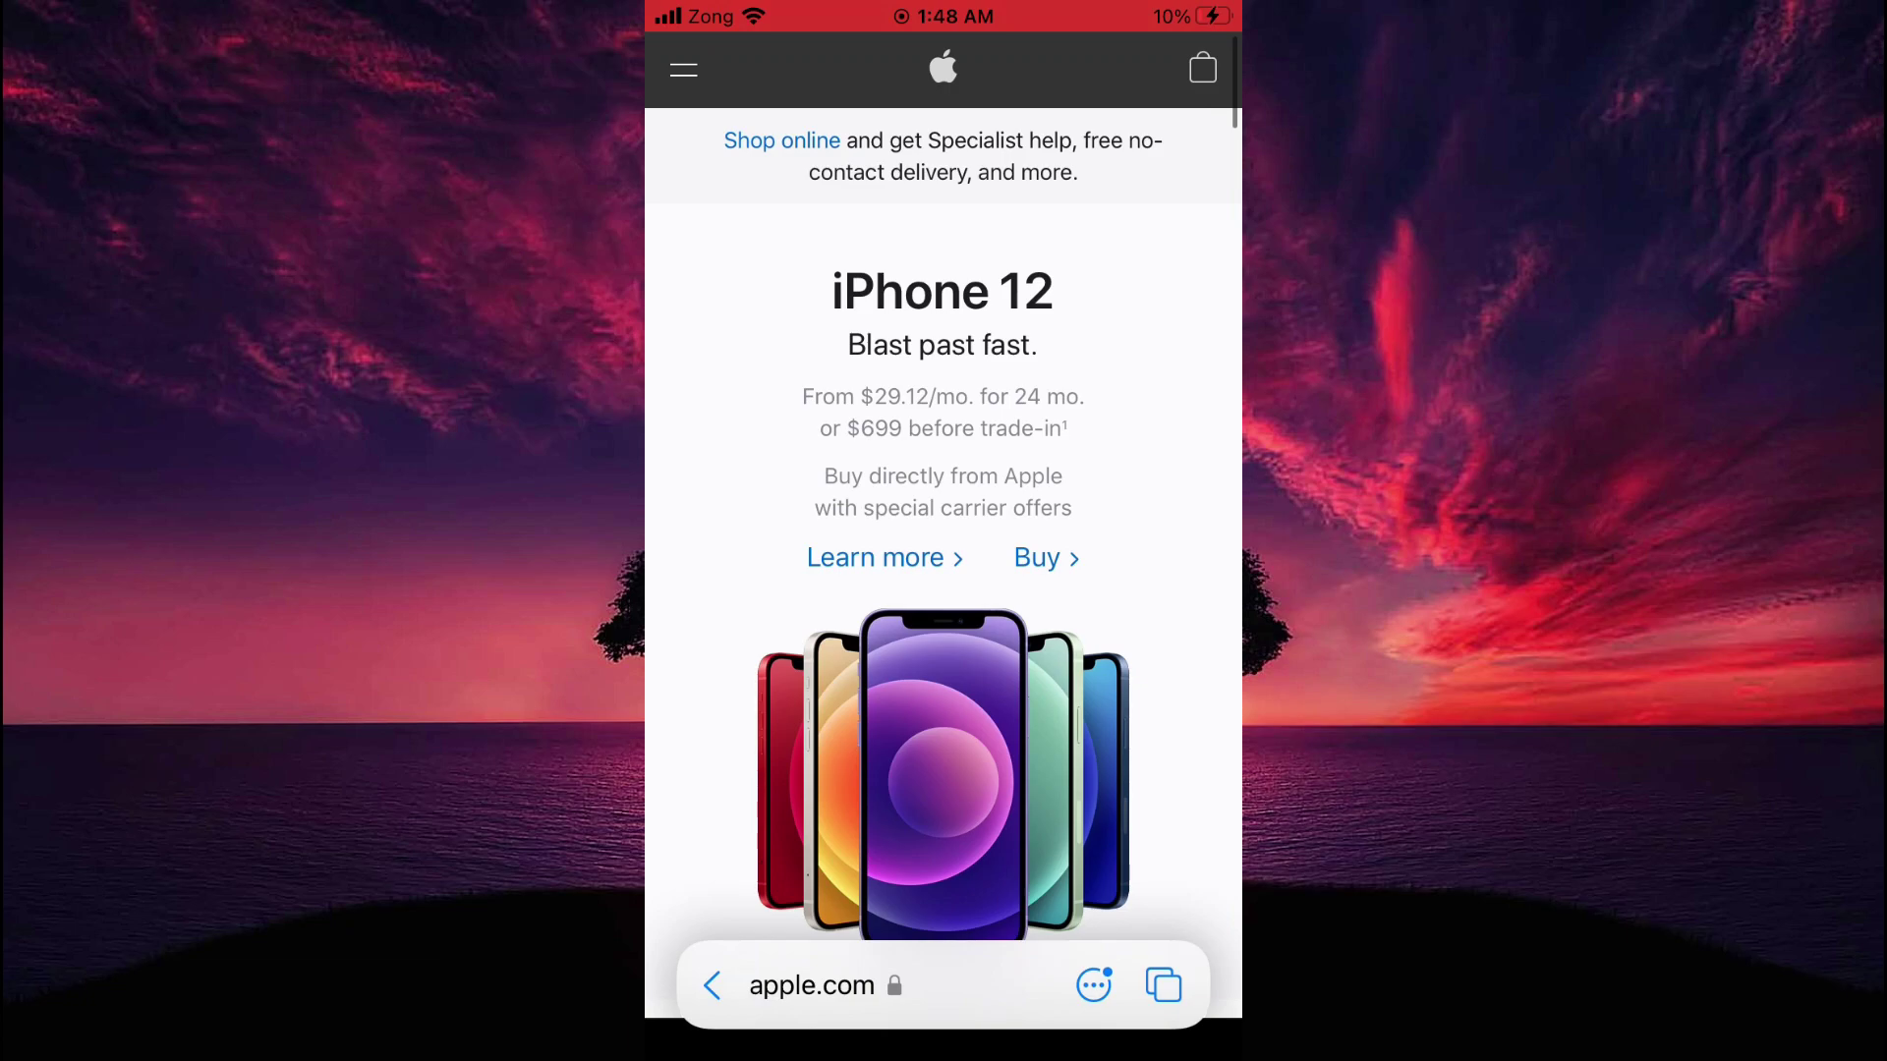
{"action": "left_click", "coordinate": [812, 985]}
{"action": "type", "text": "be"}
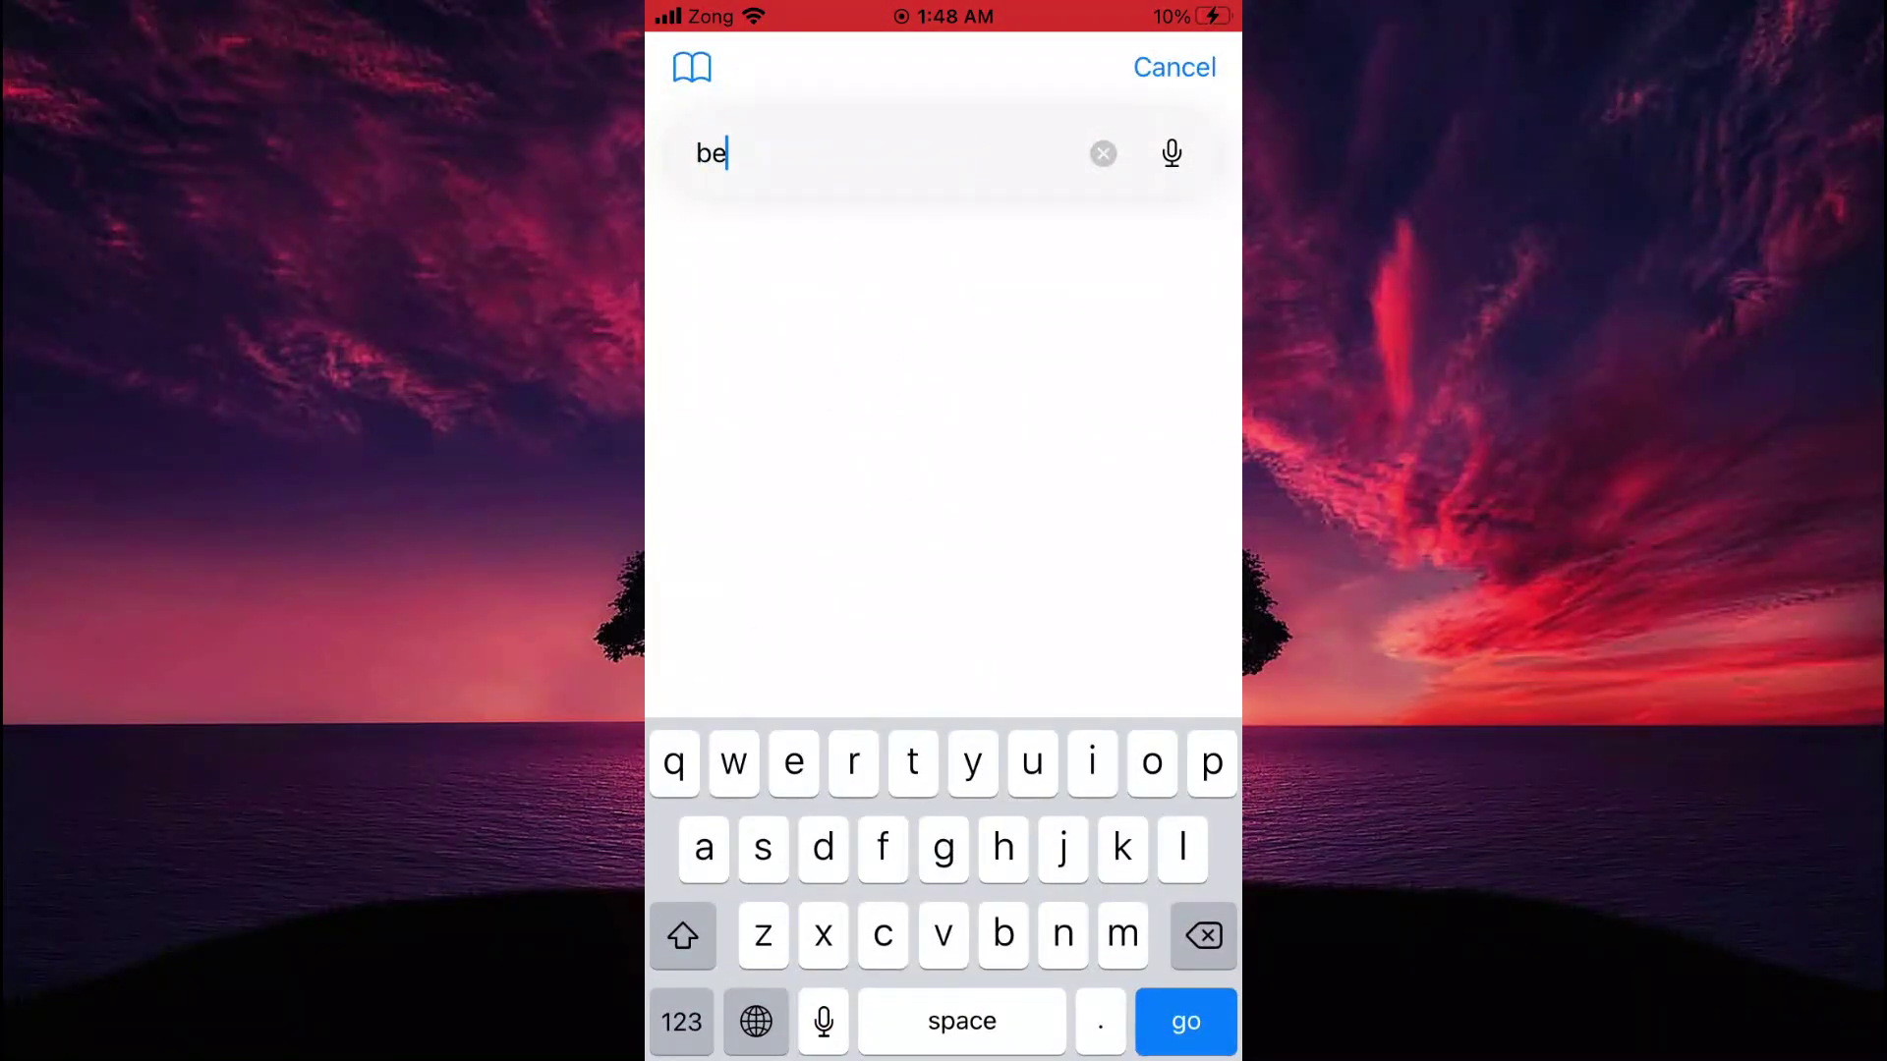
{"action": "type", "text": "ta"}
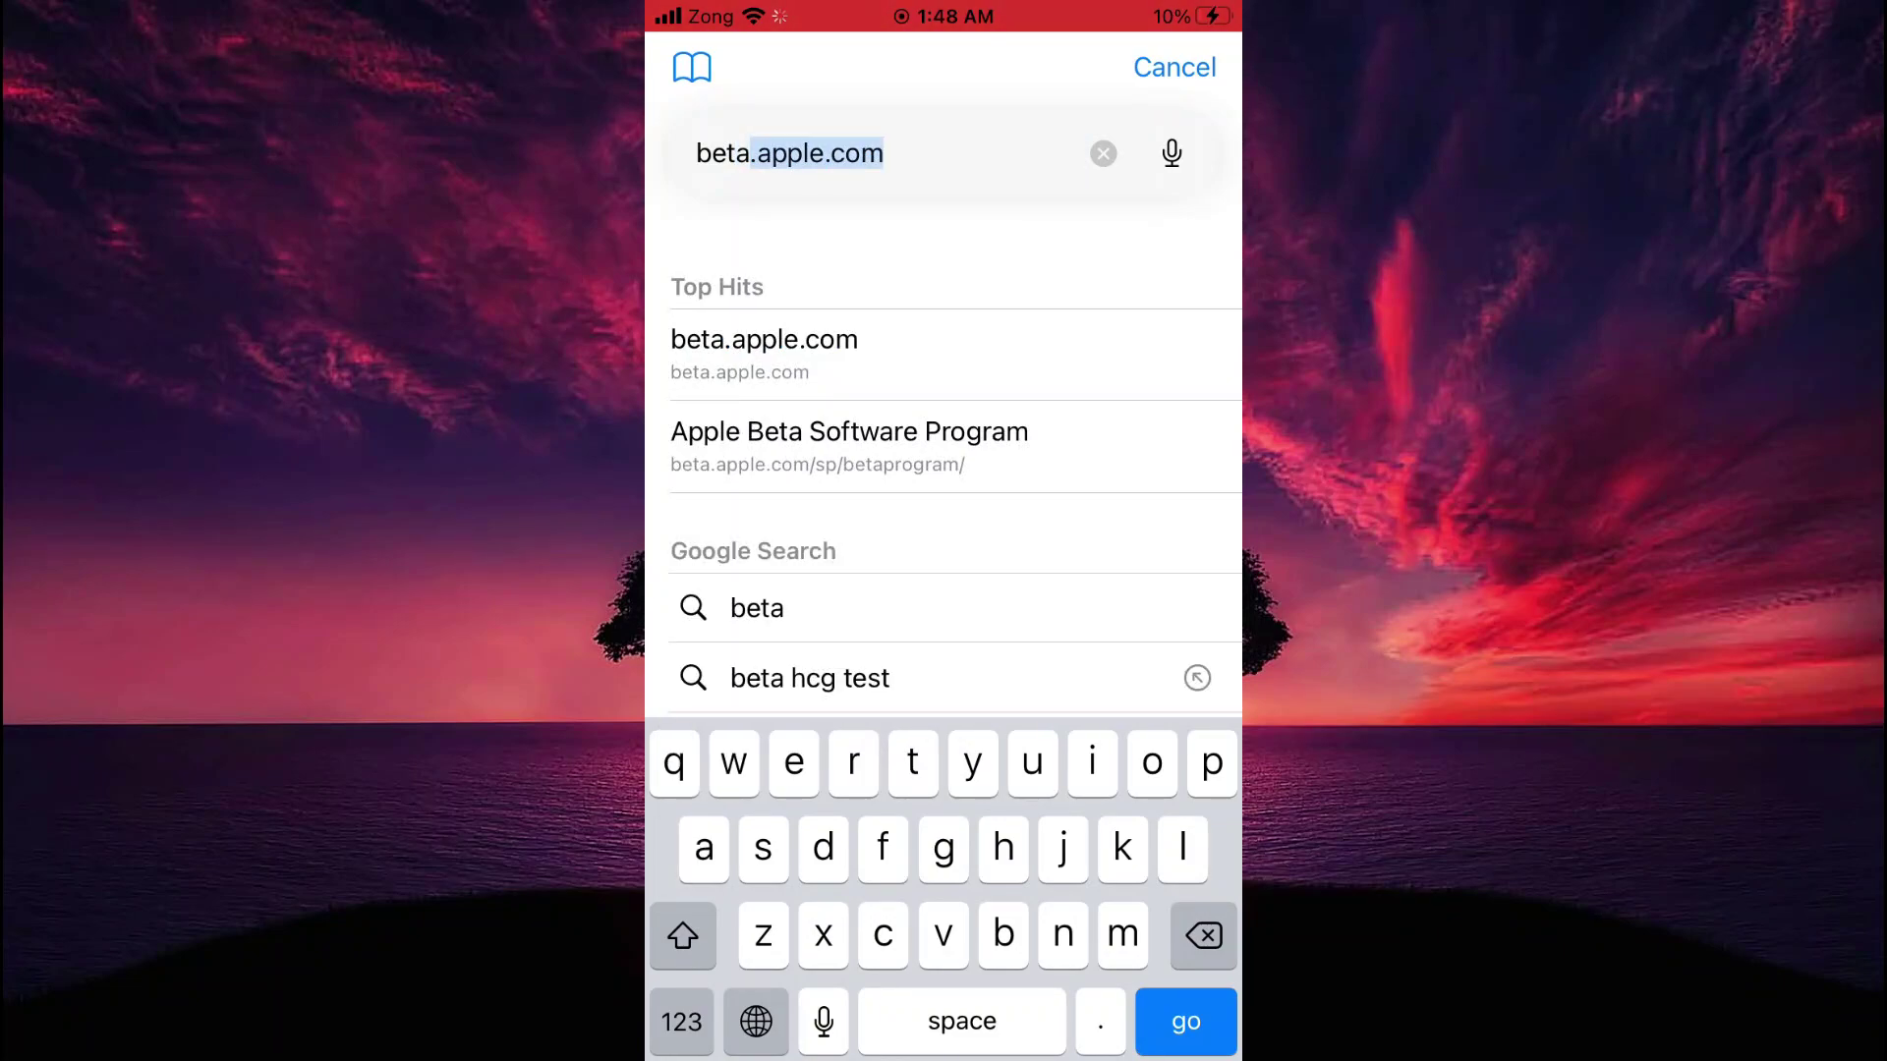
{"action": "left_click", "coordinate": [821, 154]}
{"action": "key", "text": "Return"}
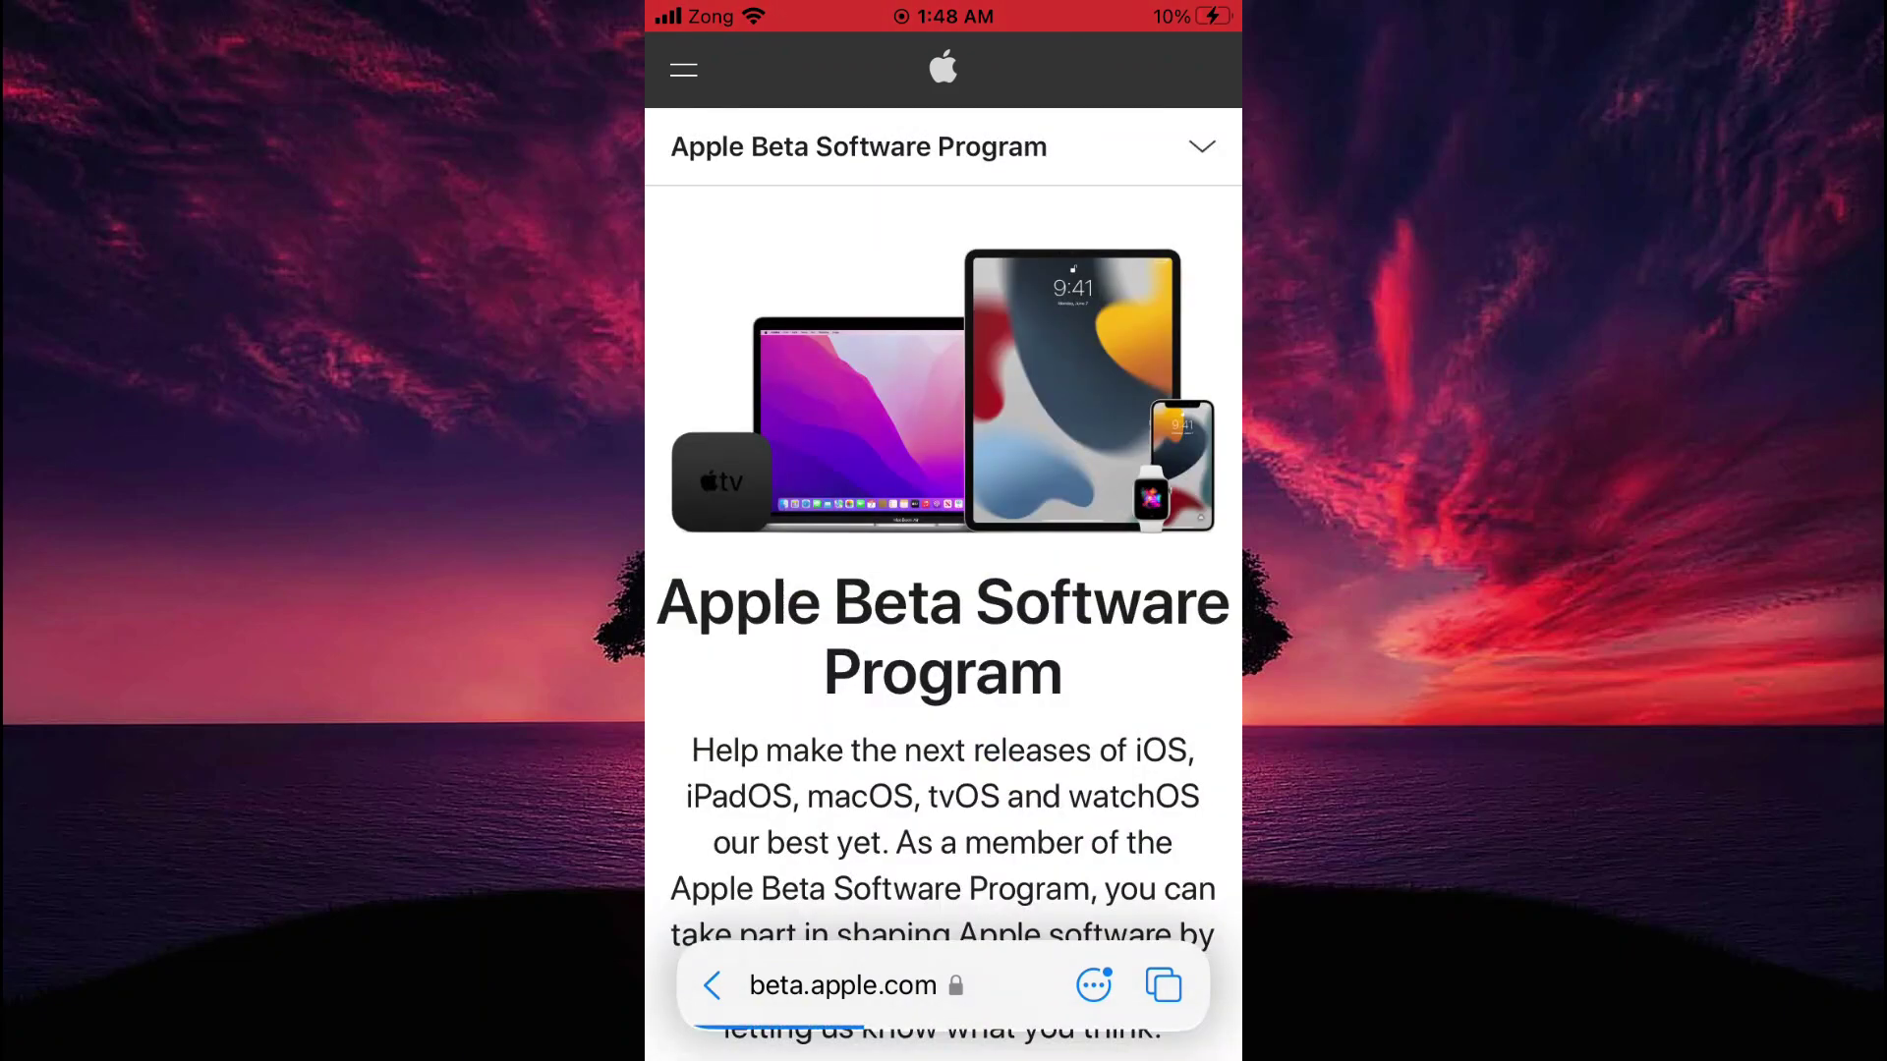
{"action": "scroll", "coordinate": [944, 589], "scroll_direction": "down", "scroll_amount": 5}
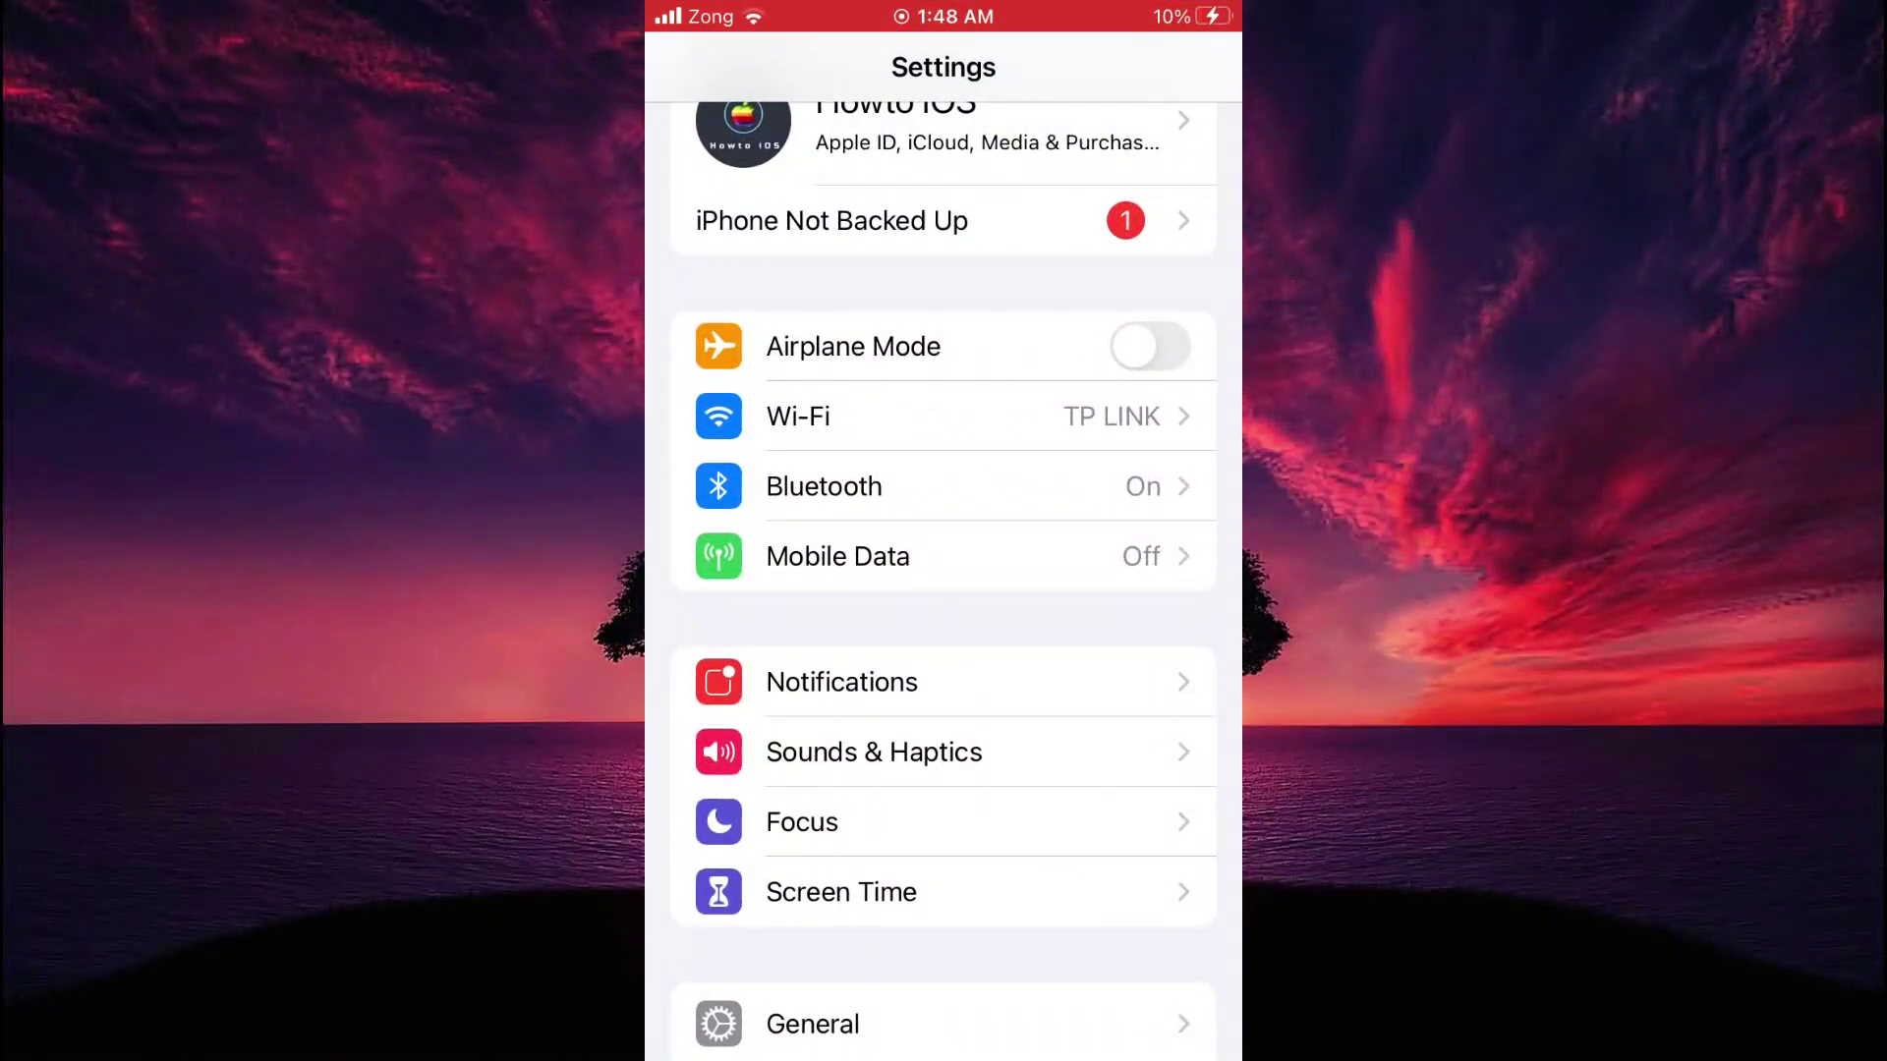
{"action": "scroll", "coordinate": [943, 590], "scroll_direction": "down", "scroll_amount": 5}
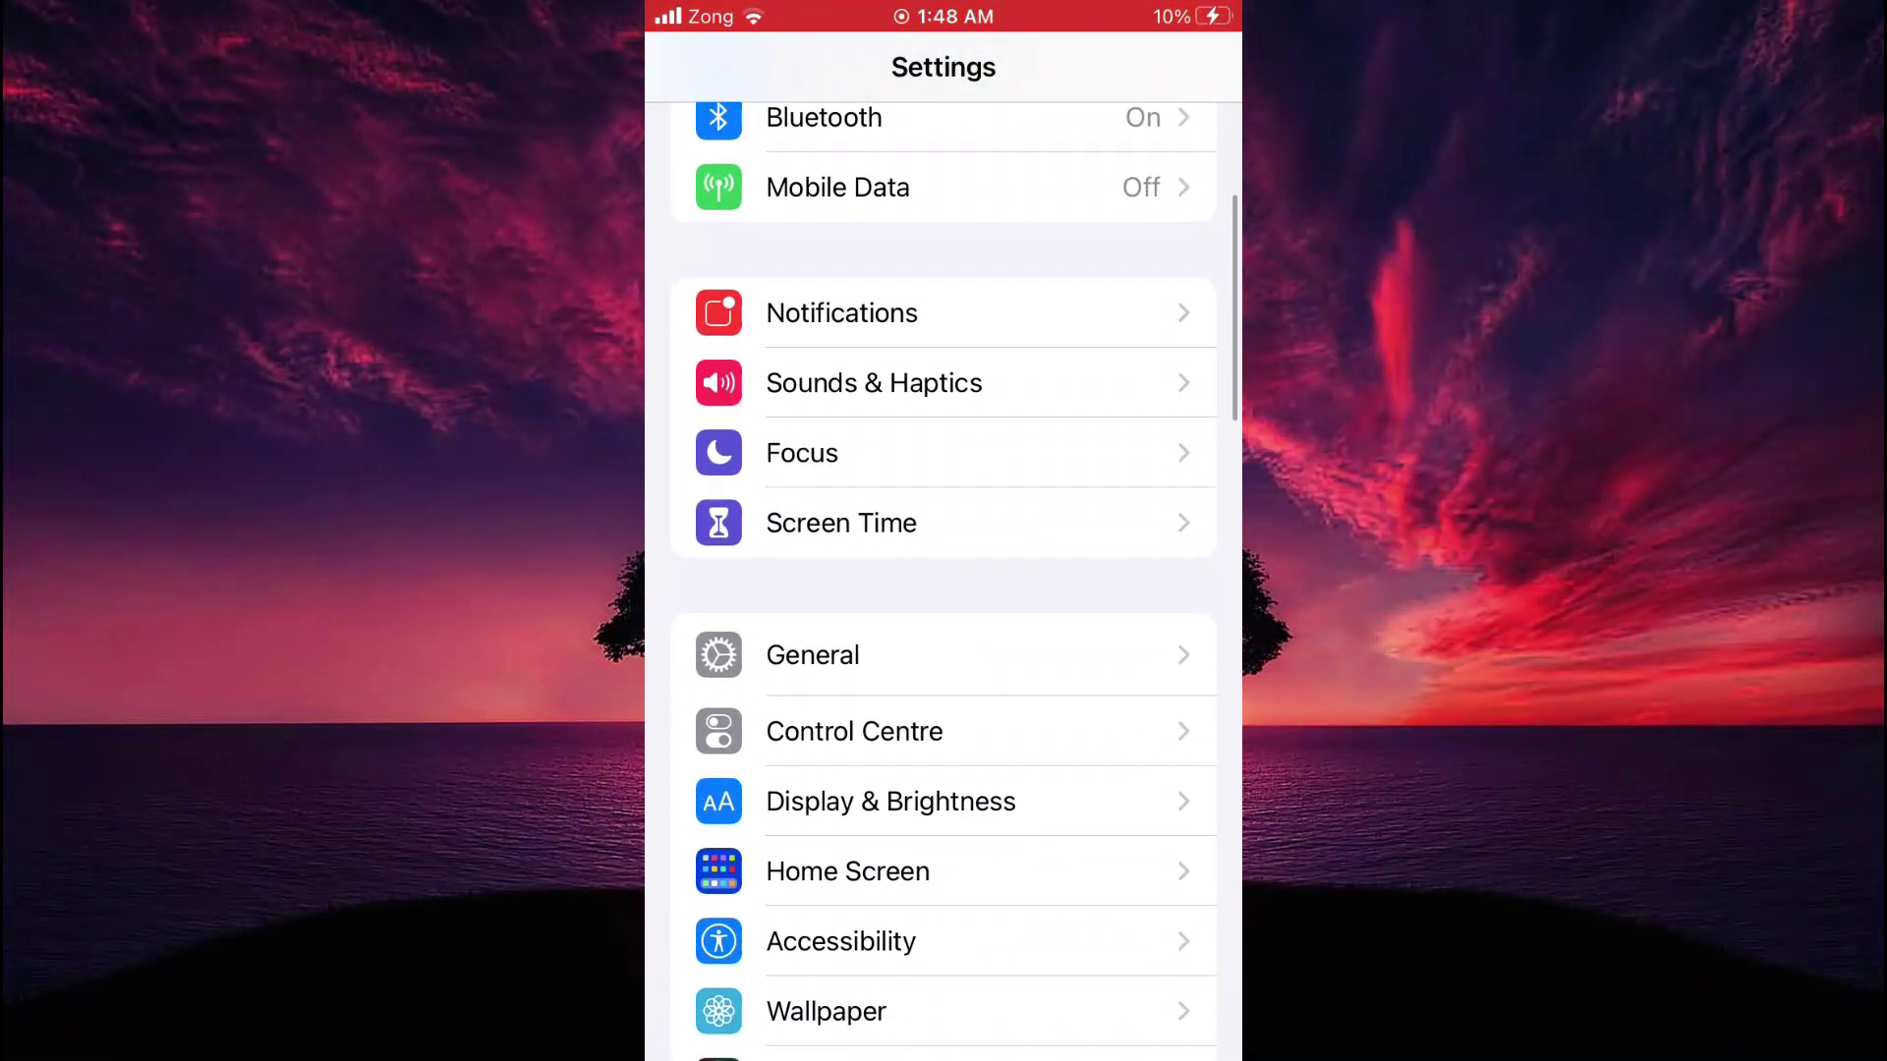
Read Software Version 15.0 under General > About, then return to General
{"action": "left_click", "coordinate": [812, 655]}
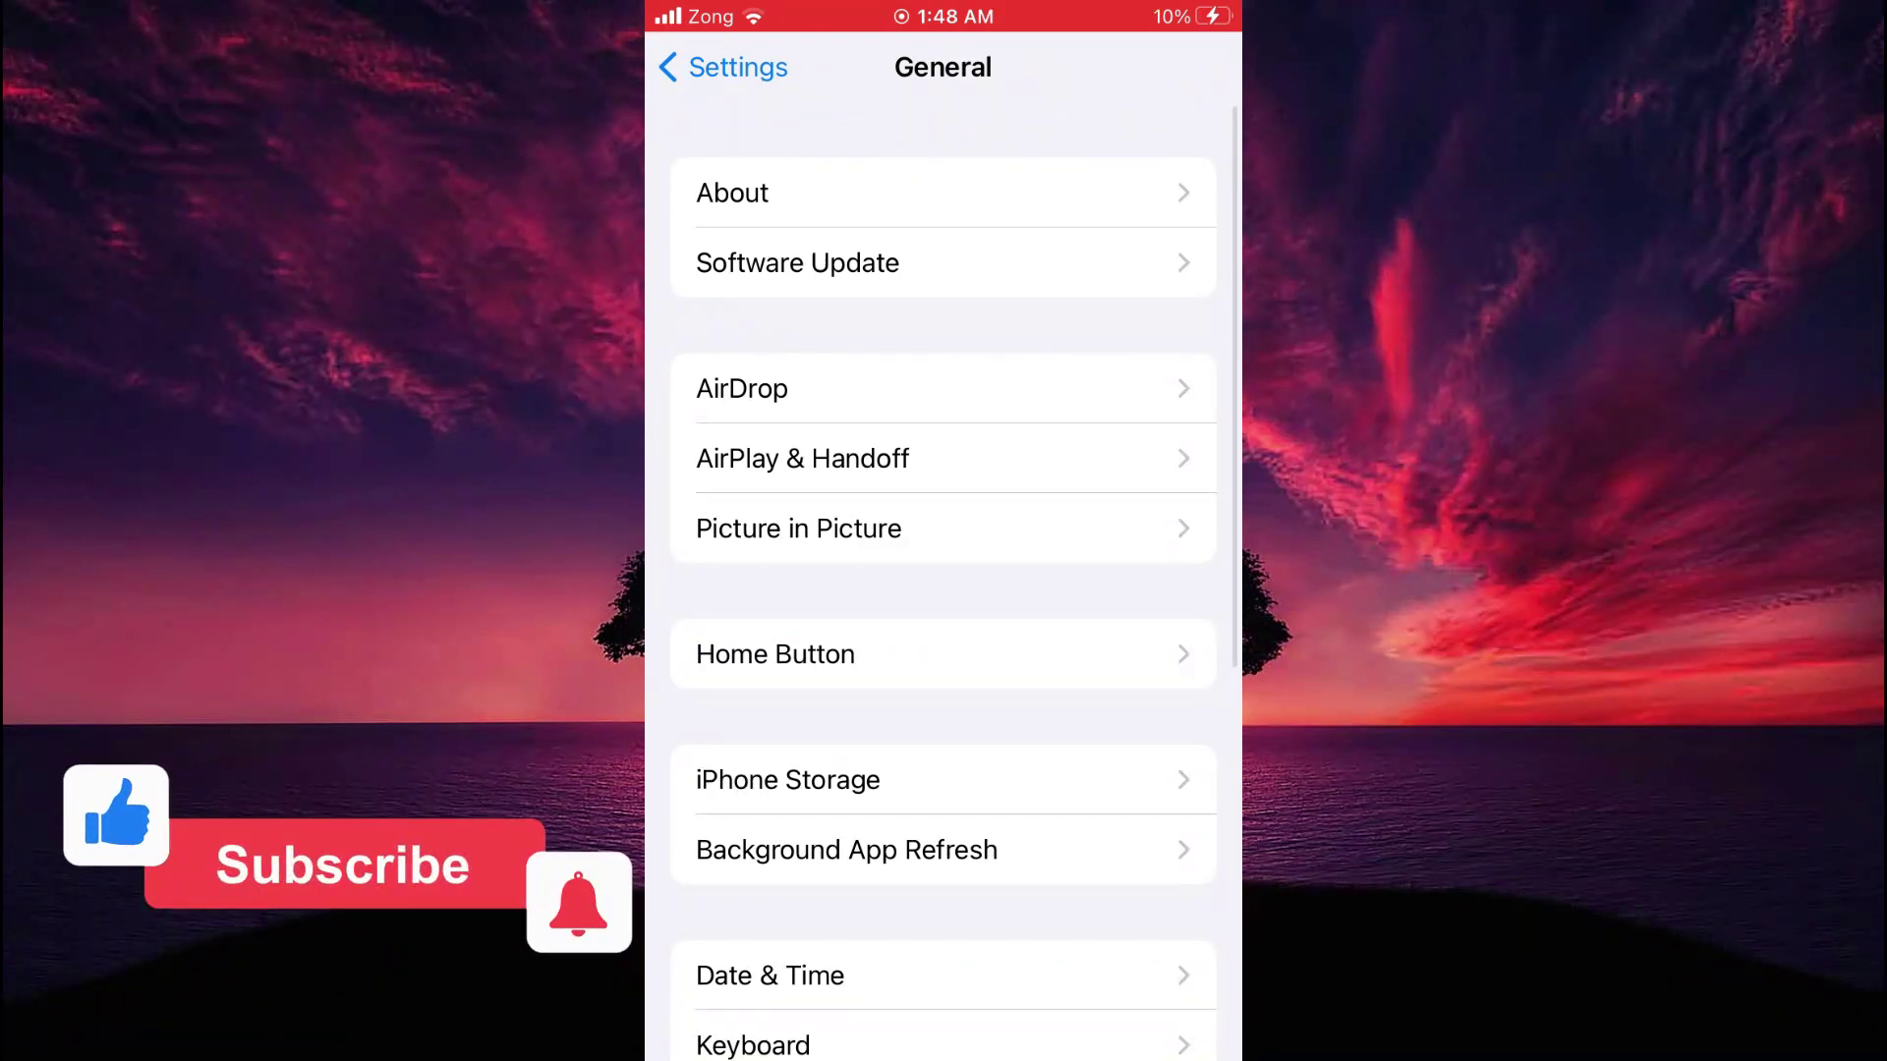
{"action": "left_click", "coordinate": [944, 194]}
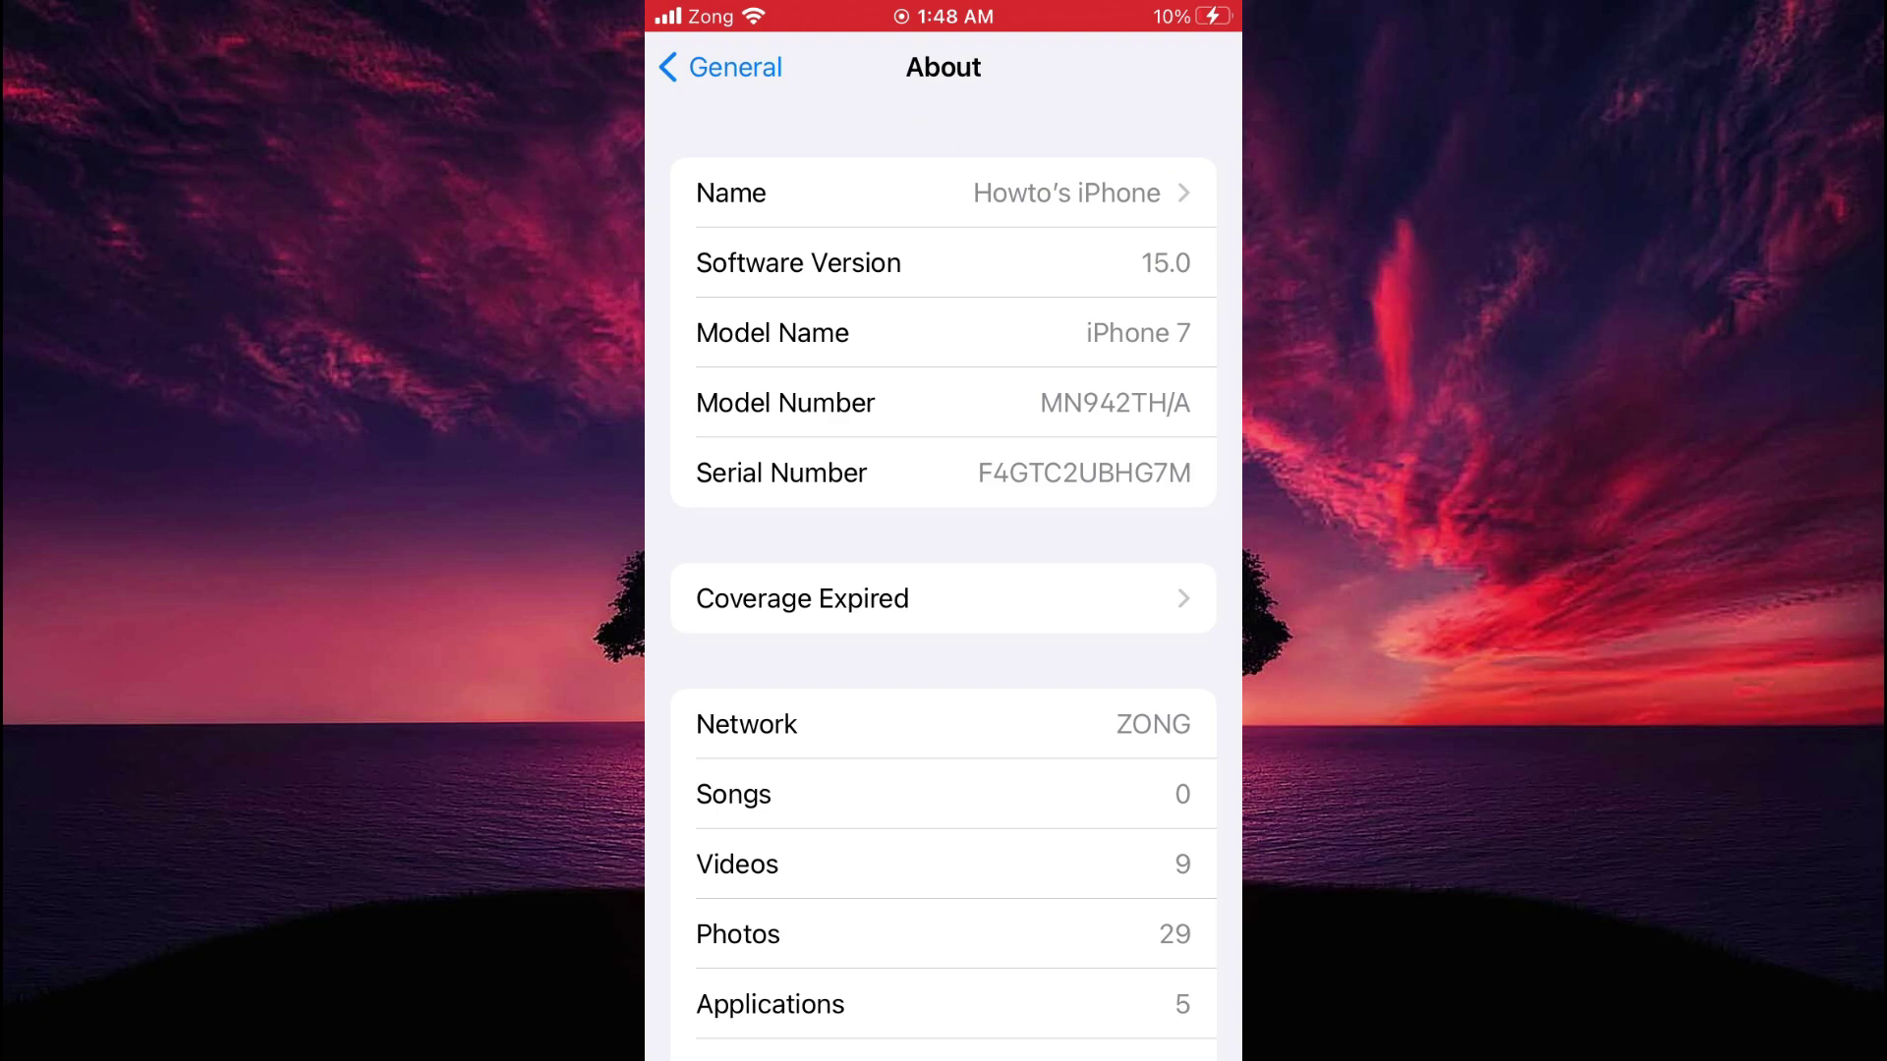
{"action": "left_click", "coordinate": [723, 66]}
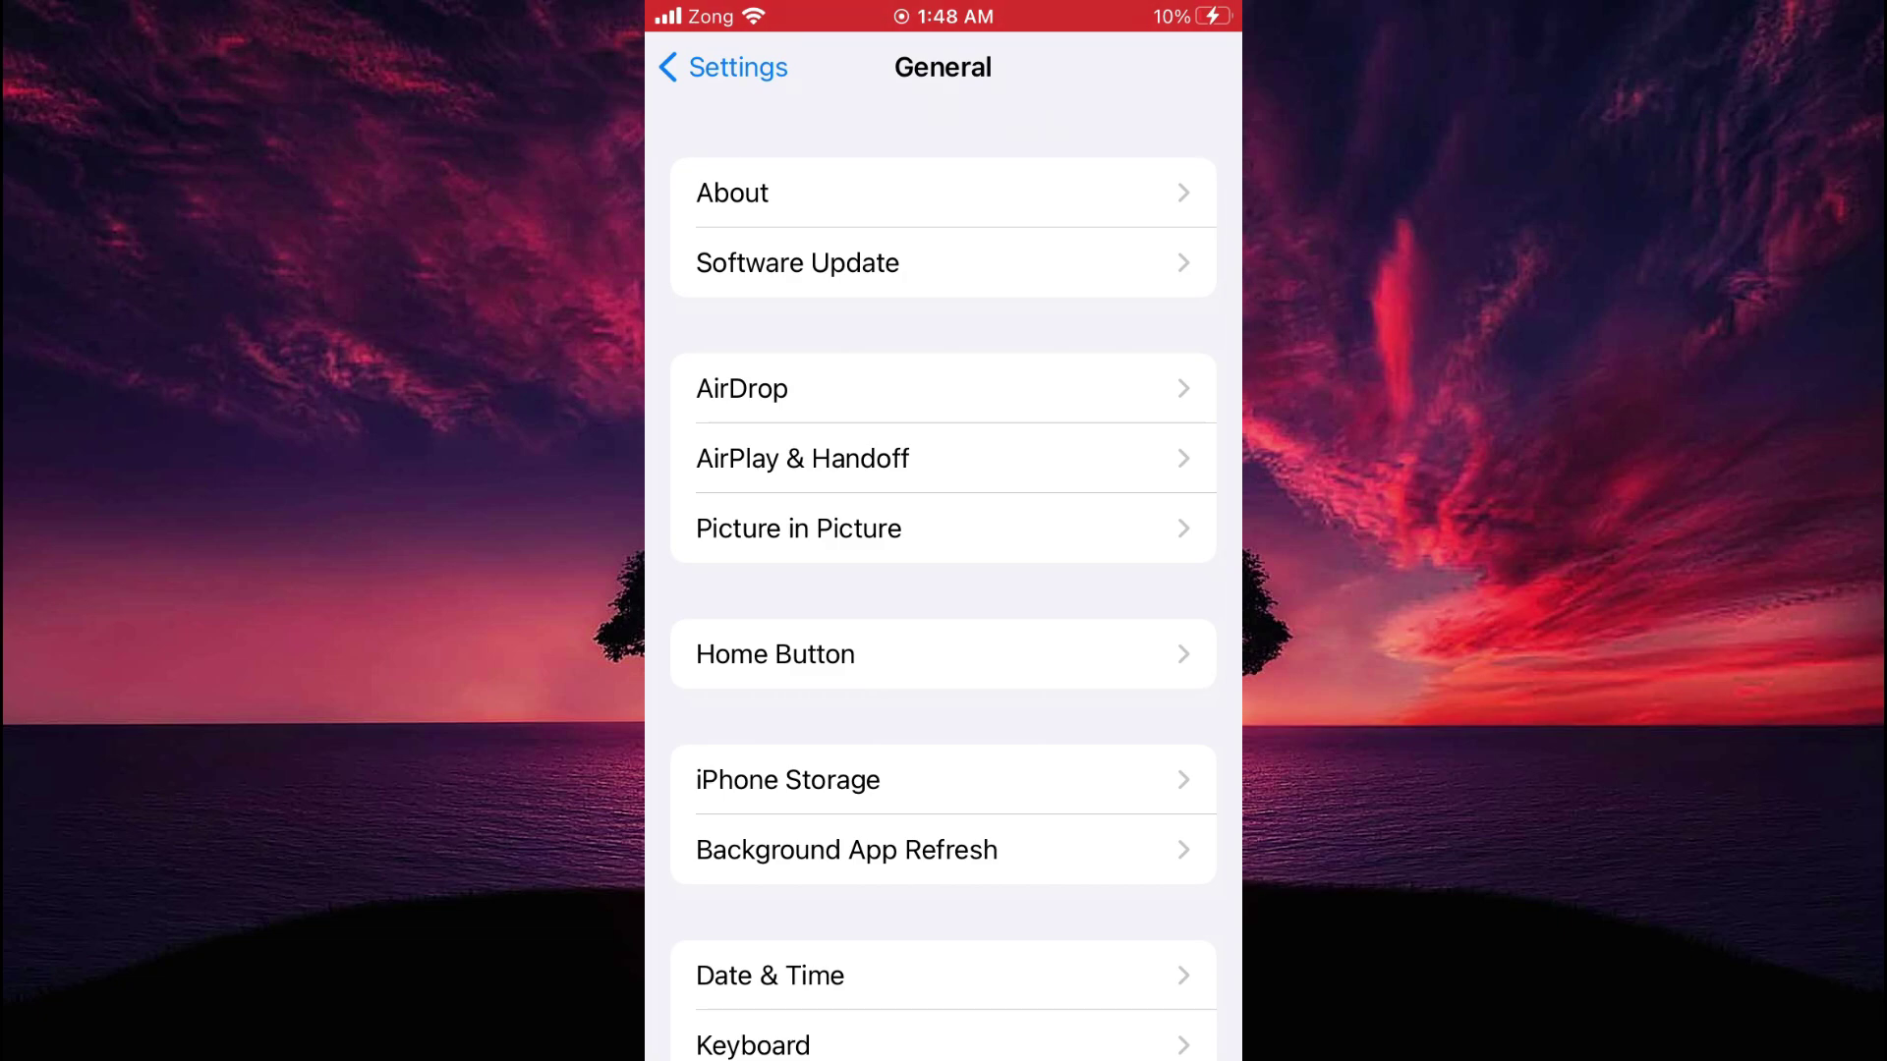
{"action": "scroll", "coordinate": [943, 590], "scroll_direction": "down", "scroll_amount": 5}
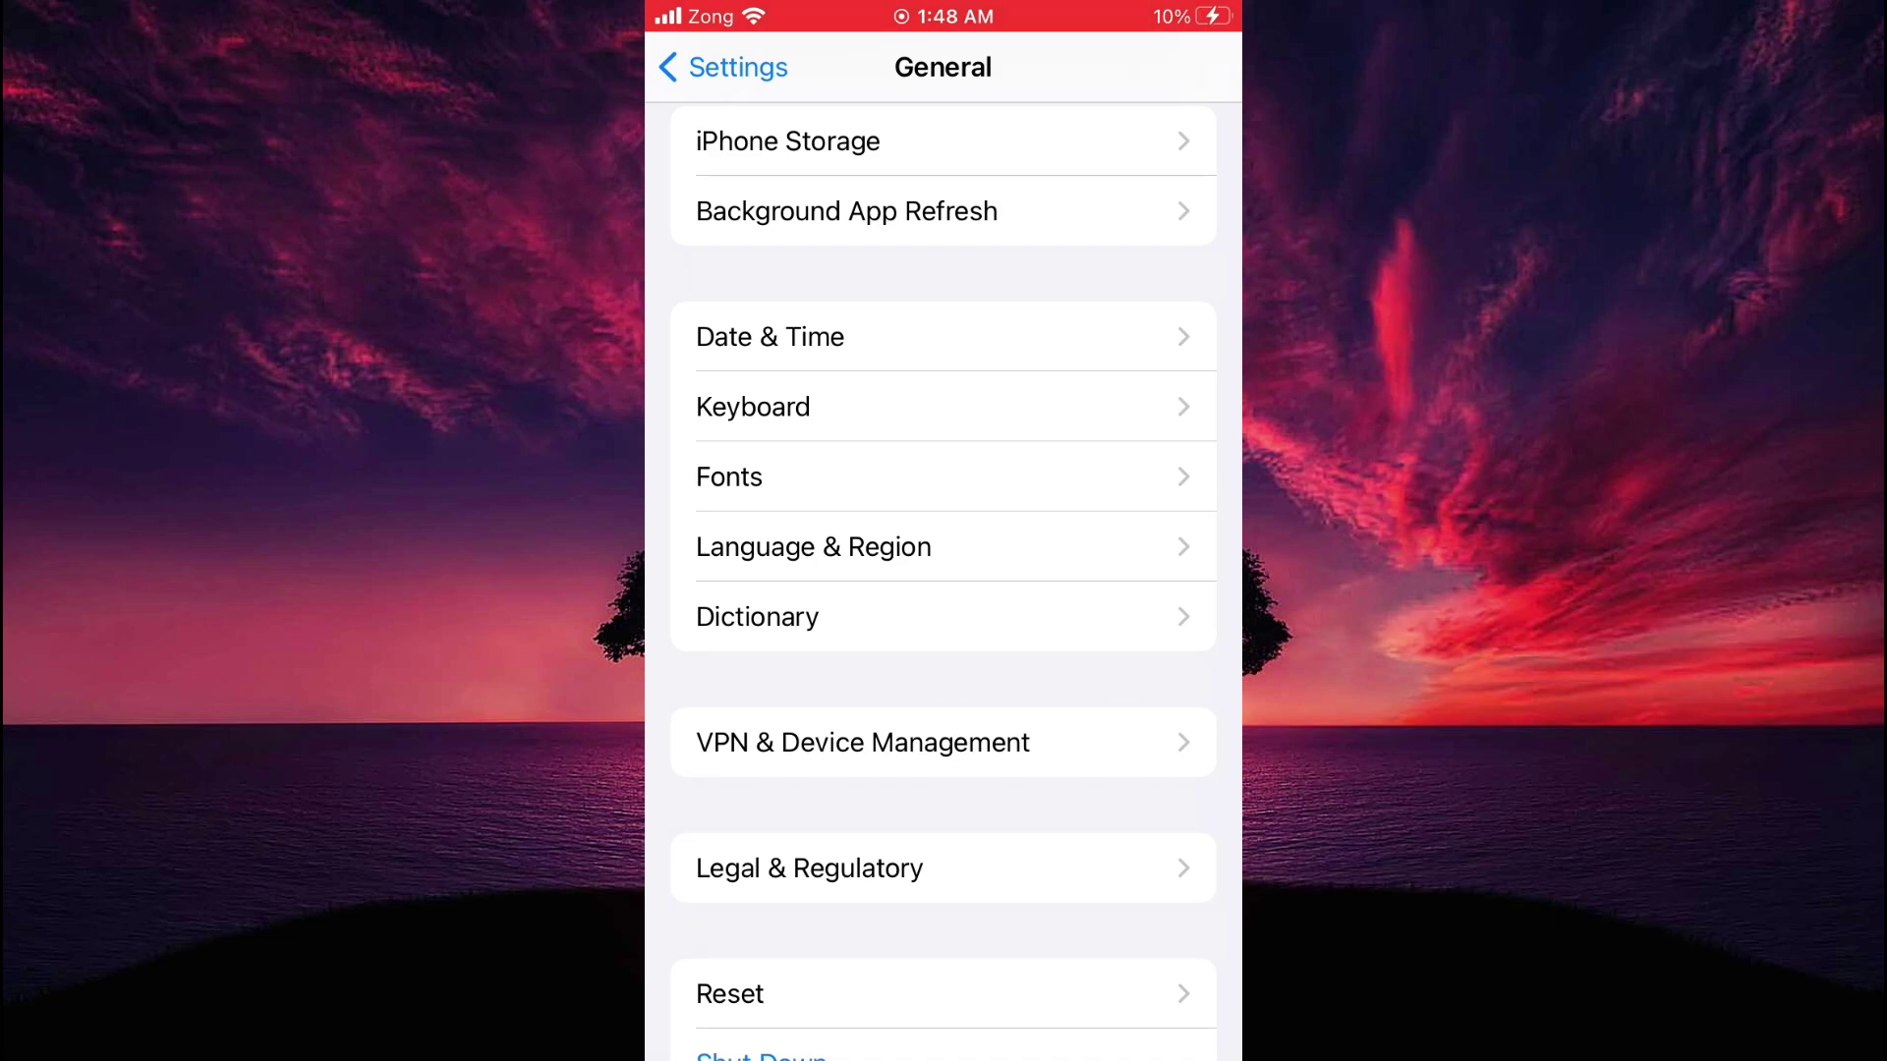
Check VPN & Device Management shows no profile, then leave Settings and launch Safari
{"action": "left_click", "coordinate": [863, 744]}
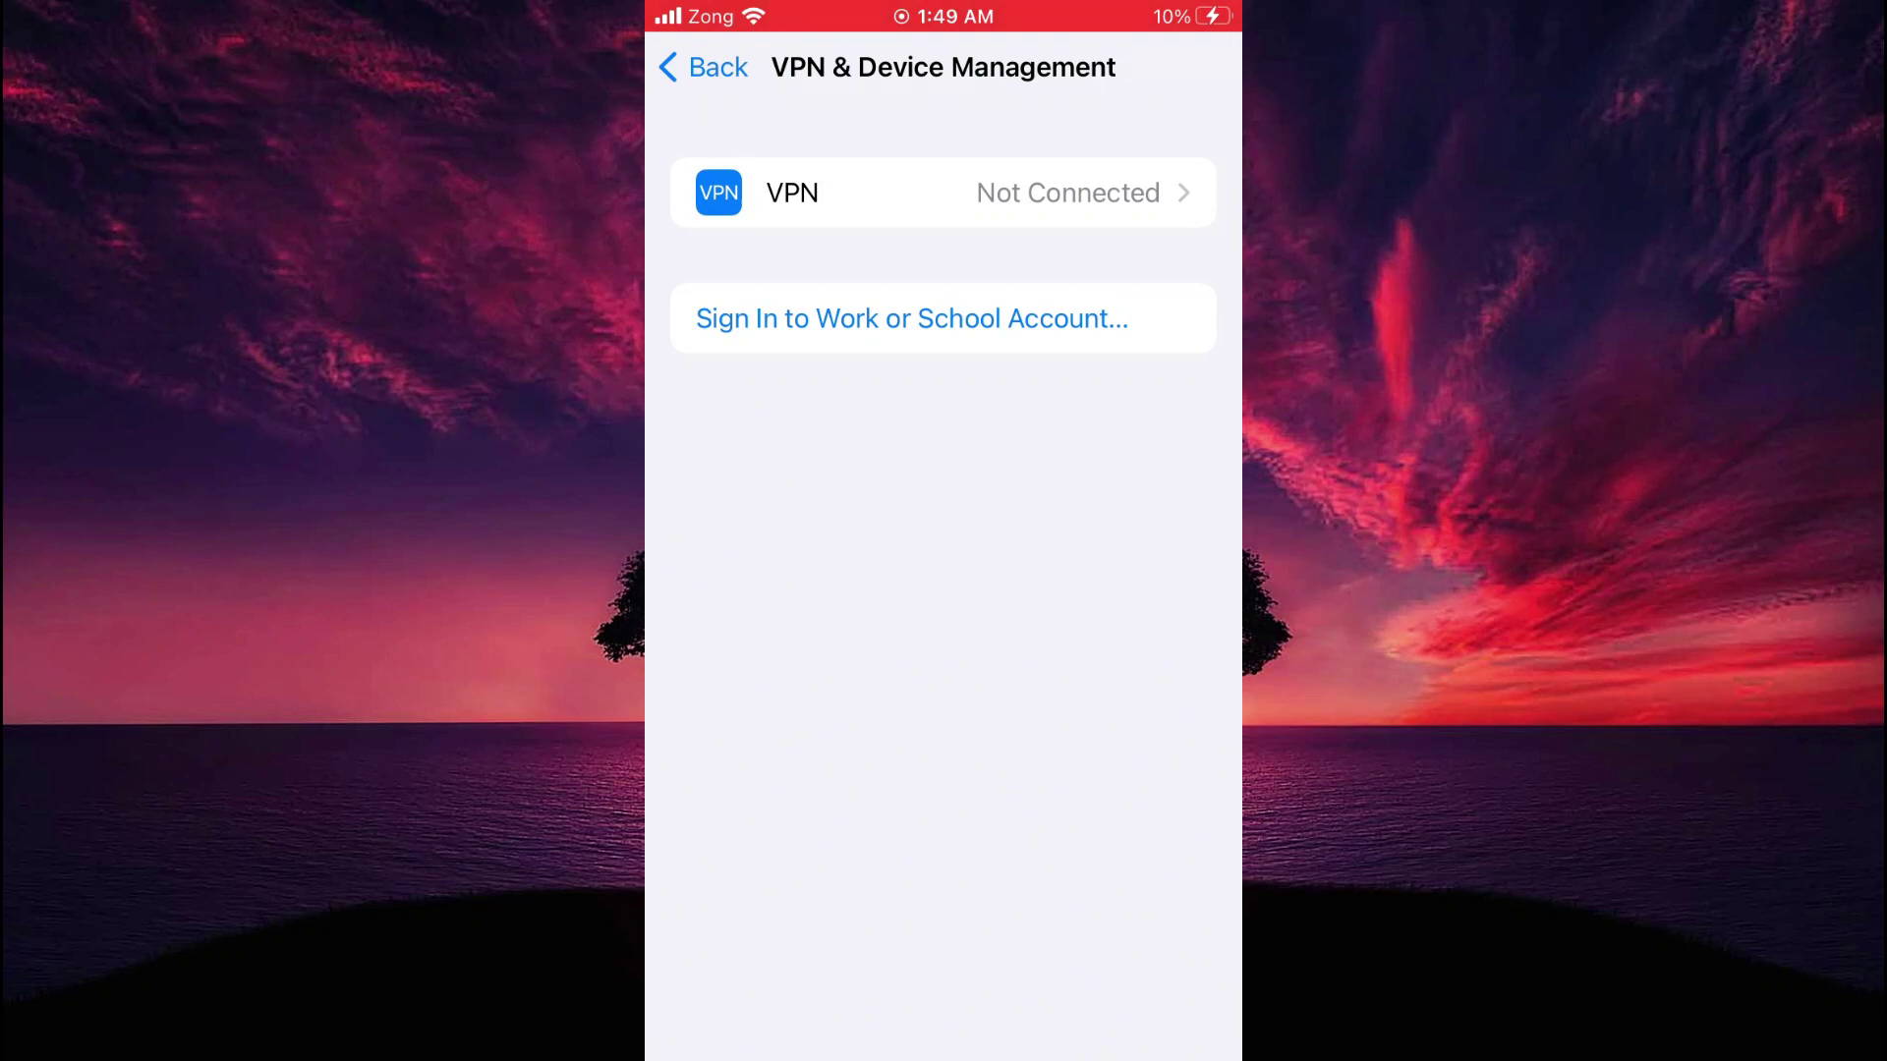
{"action": "left_click", "coordinate": [706, 65]}
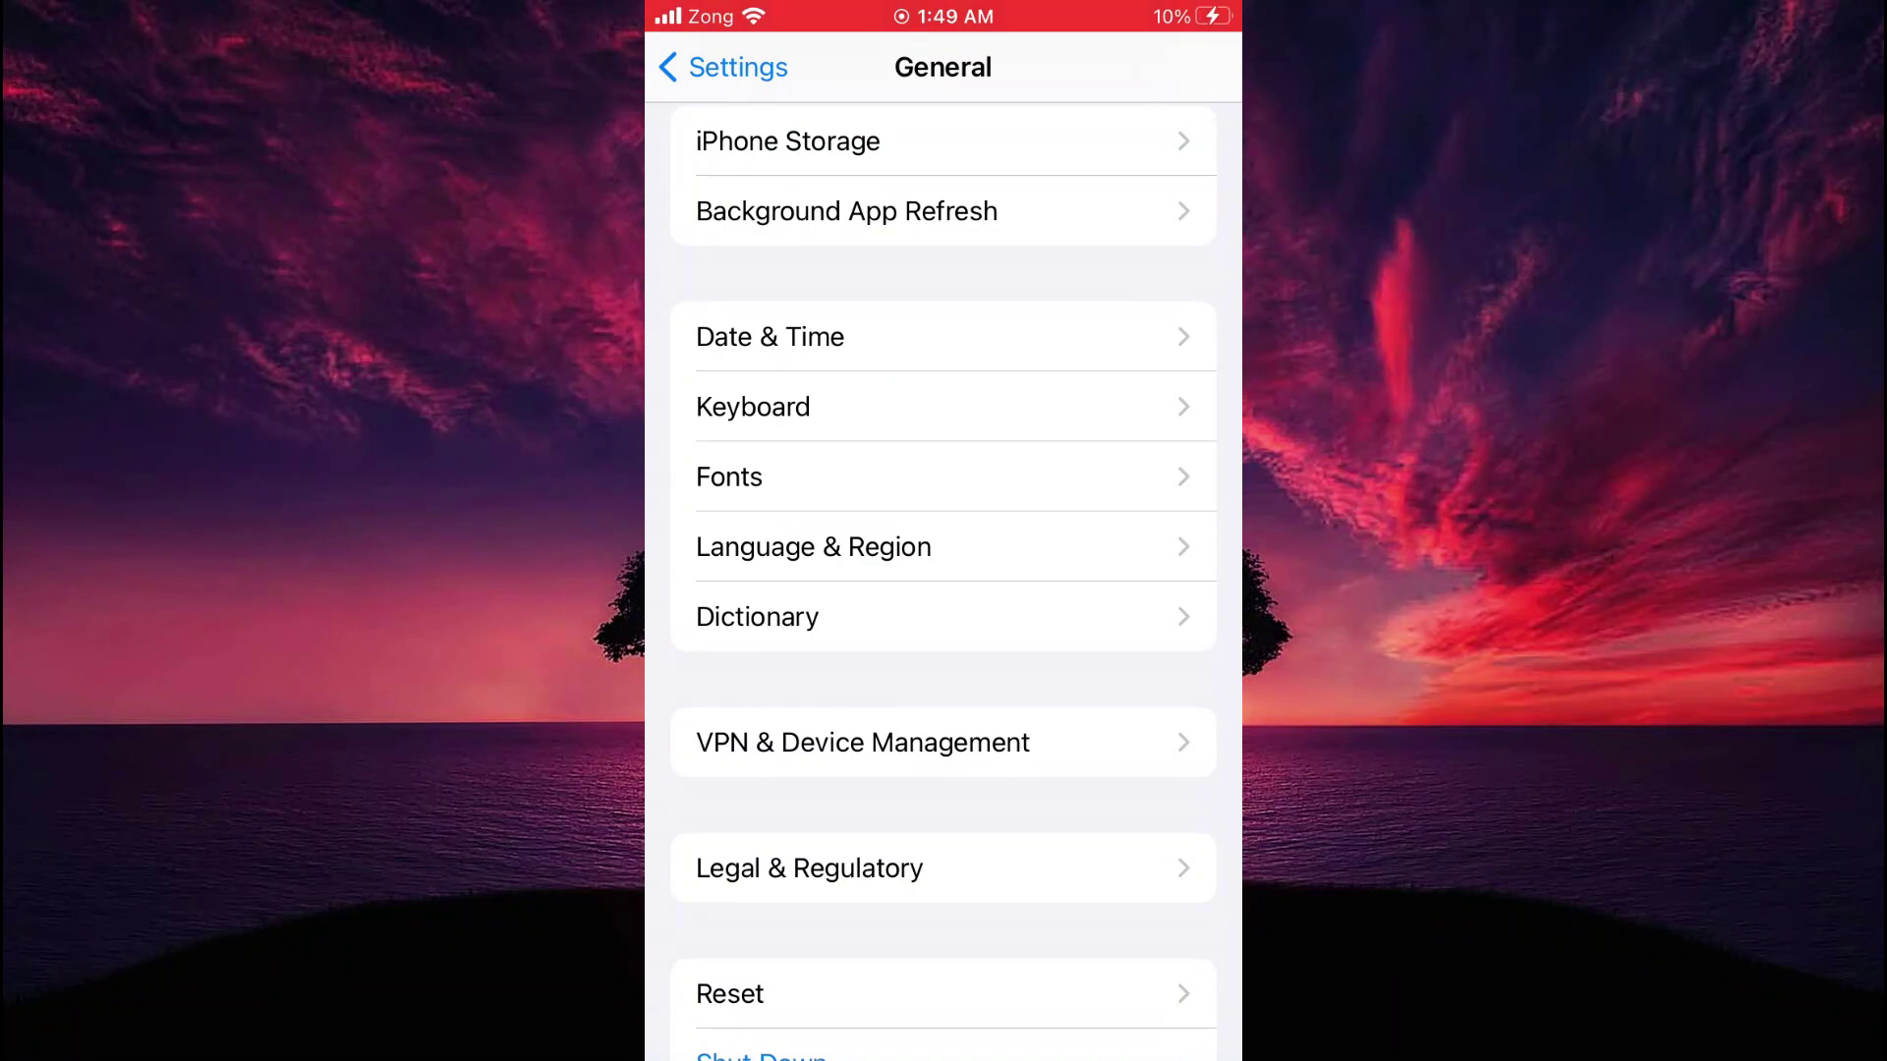
{"action": "left_click_drag", "start_coordinate": [944, 1053], "coordinate": [943, 737]}
{"action": "left_click", "coordinate": [871, 988]}
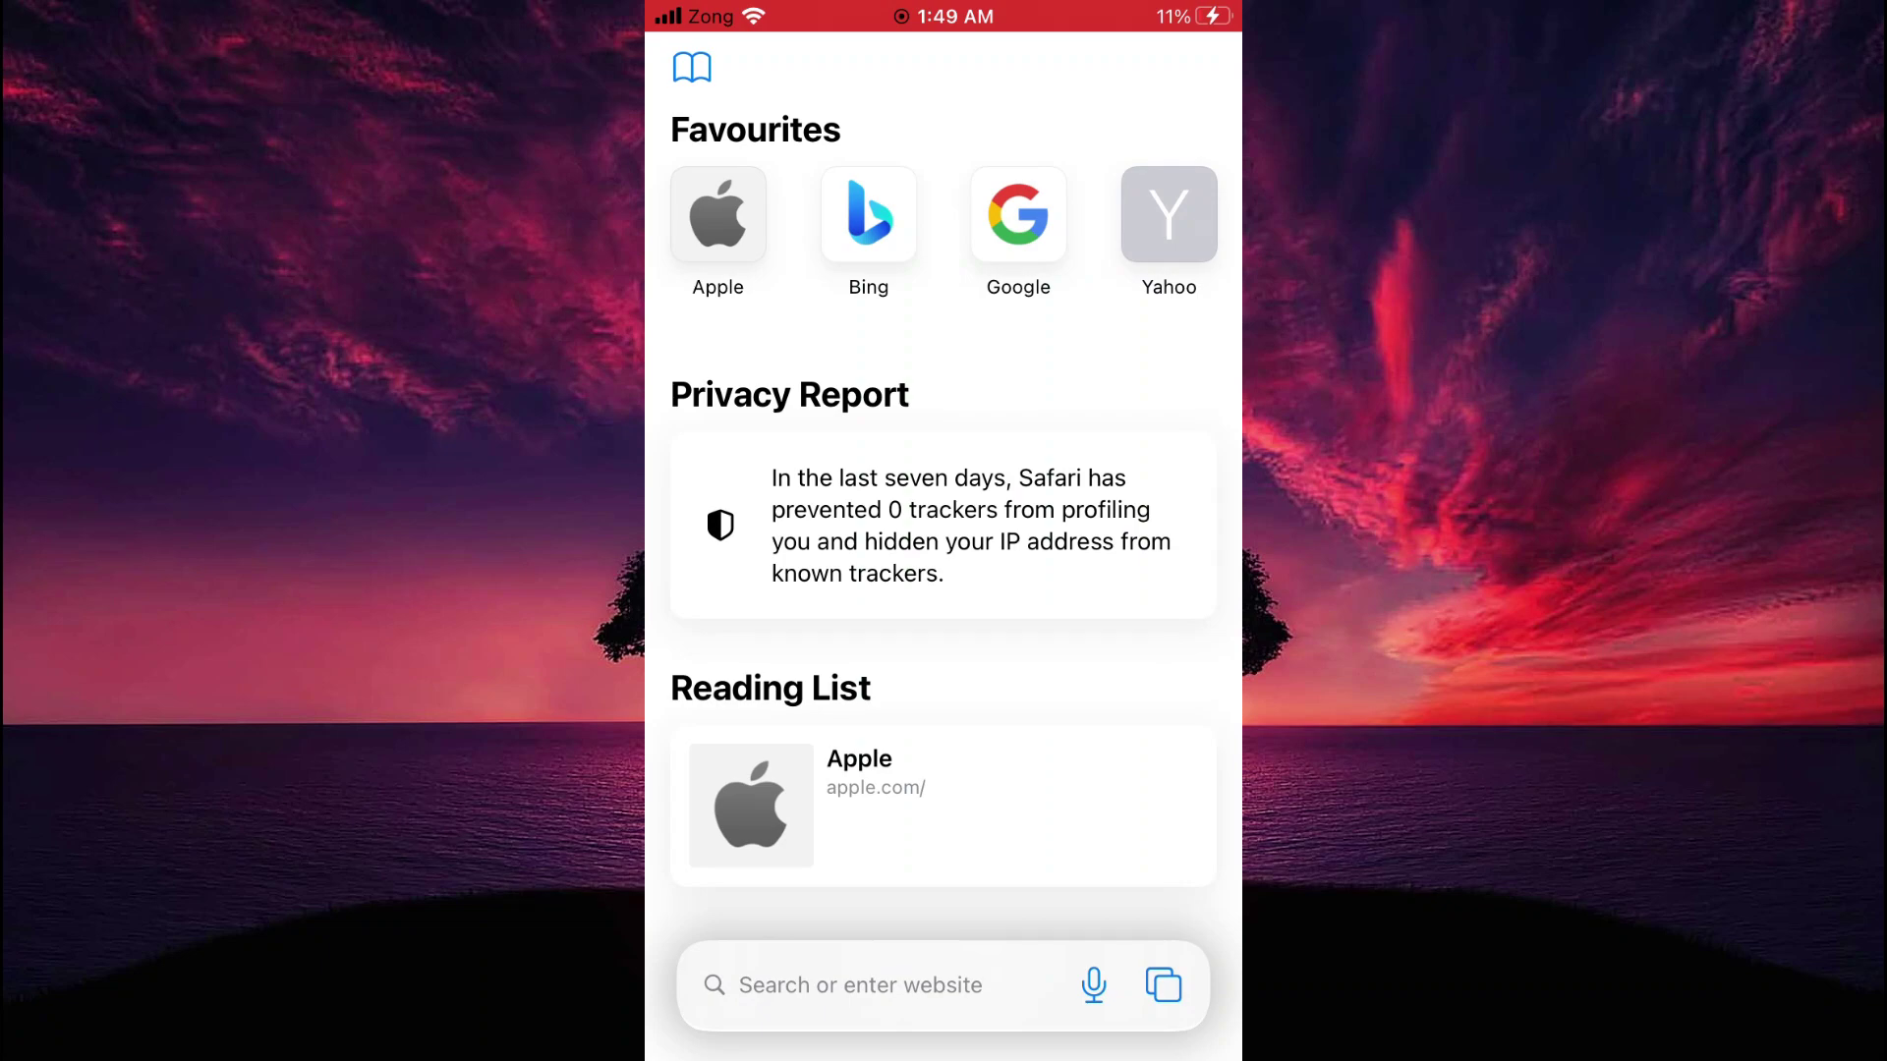
Enter beta.apple.com in the address bar and load the Apple Beta Software Program page
{"action": "left_click", "coordinate": [859, 986]}
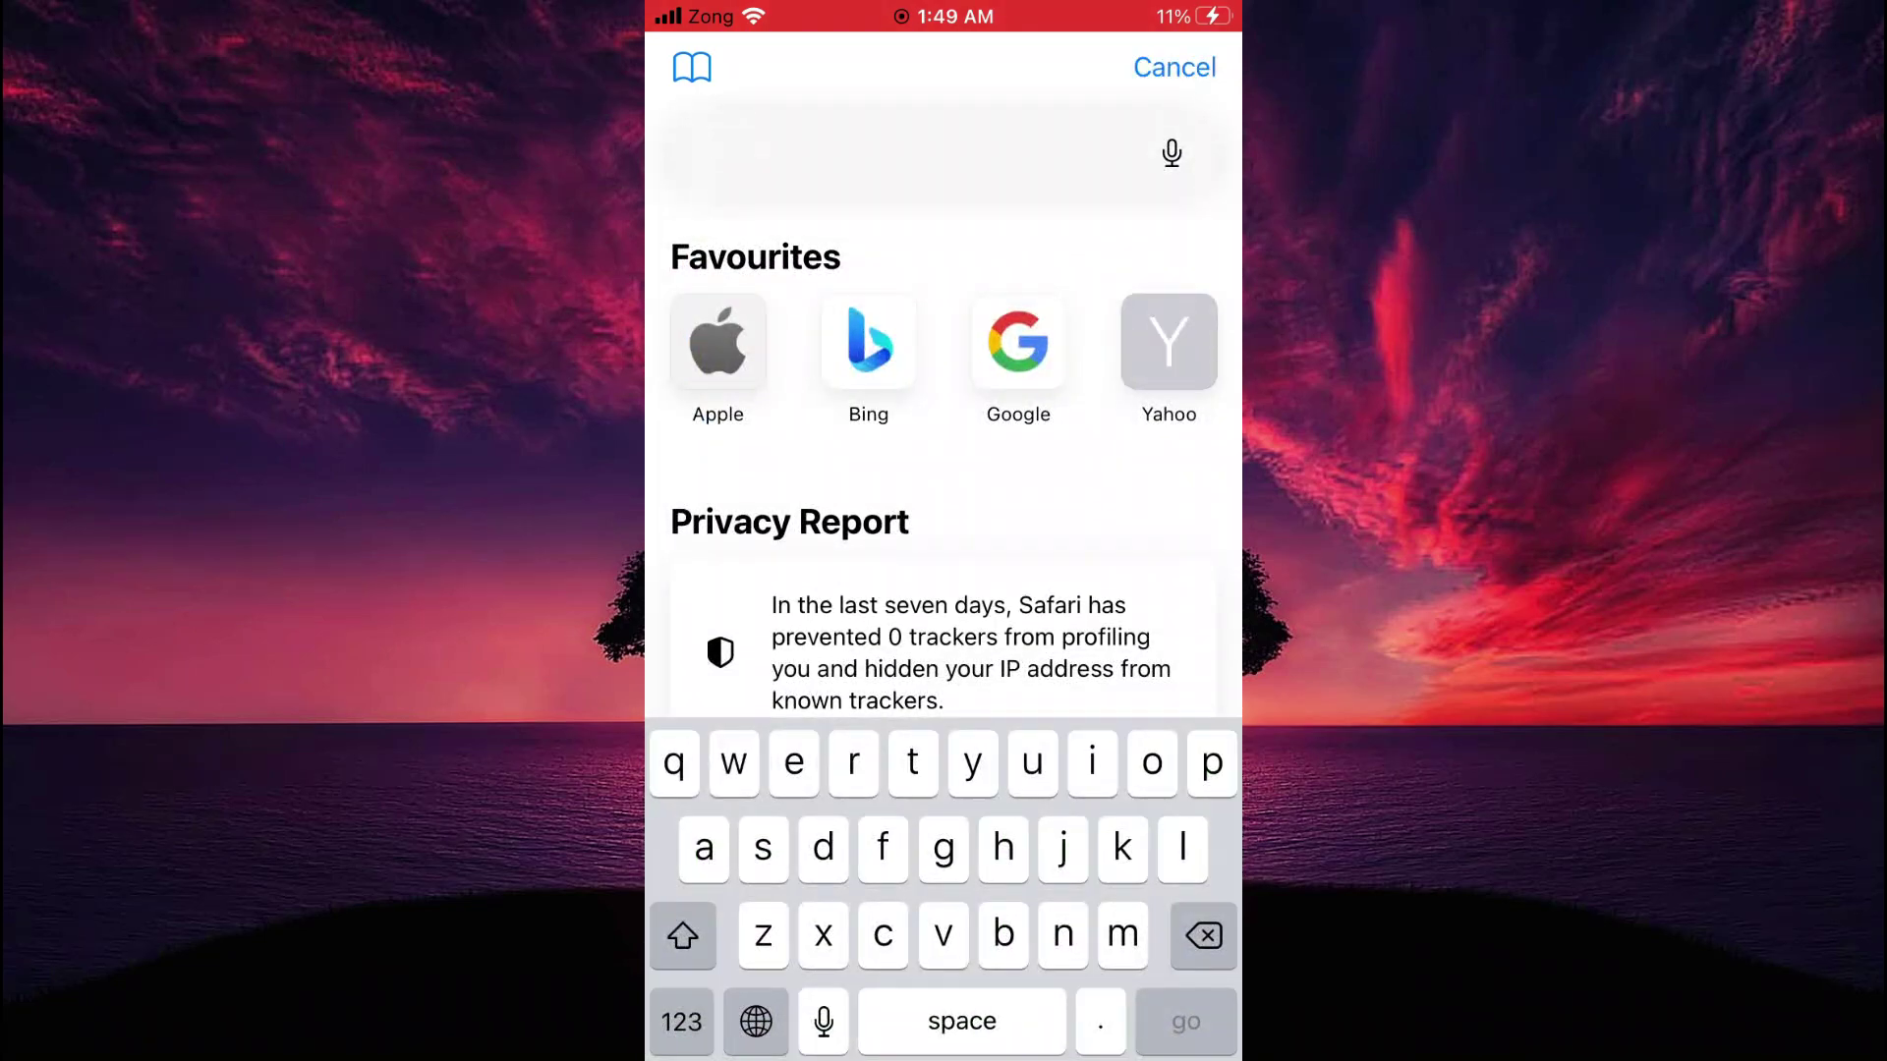
{"action": "type", "text": "beta"}
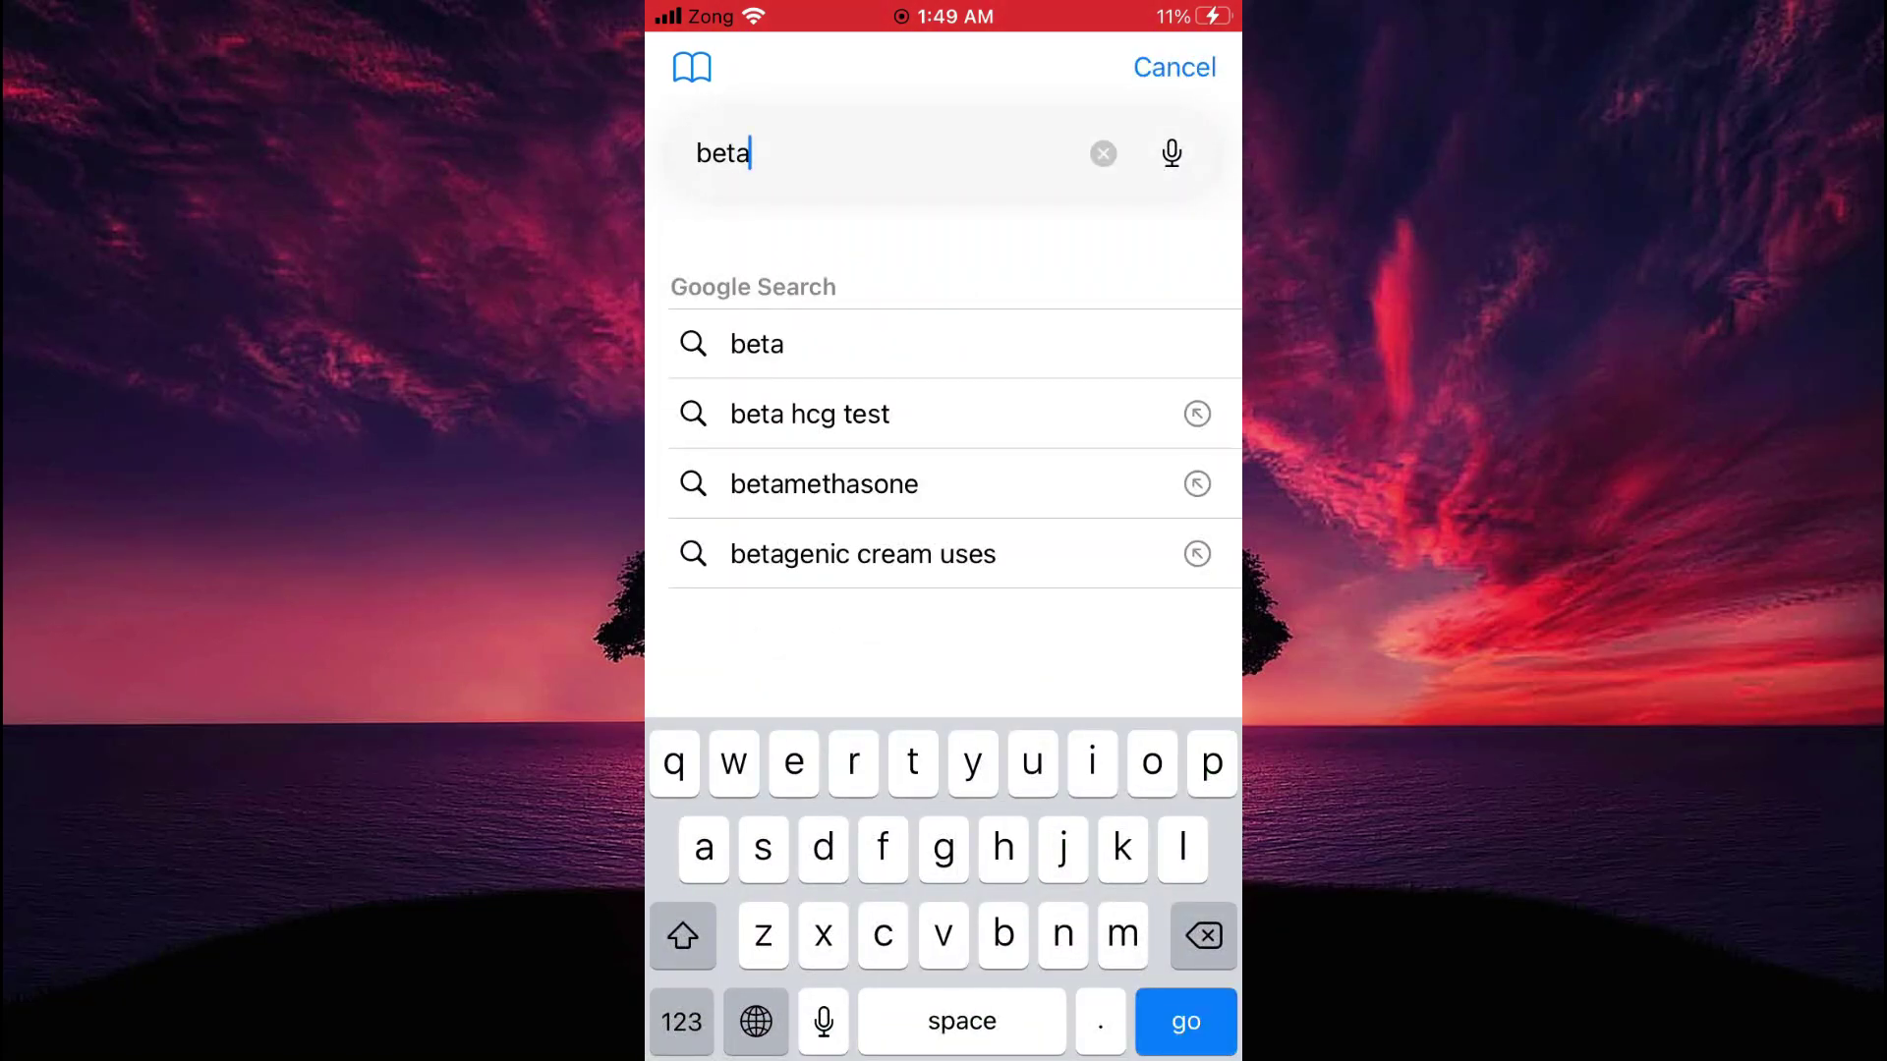
{"action": "left_click", "coordinate": [1100, 1021]}
{"action": "type", "text": "apple"}
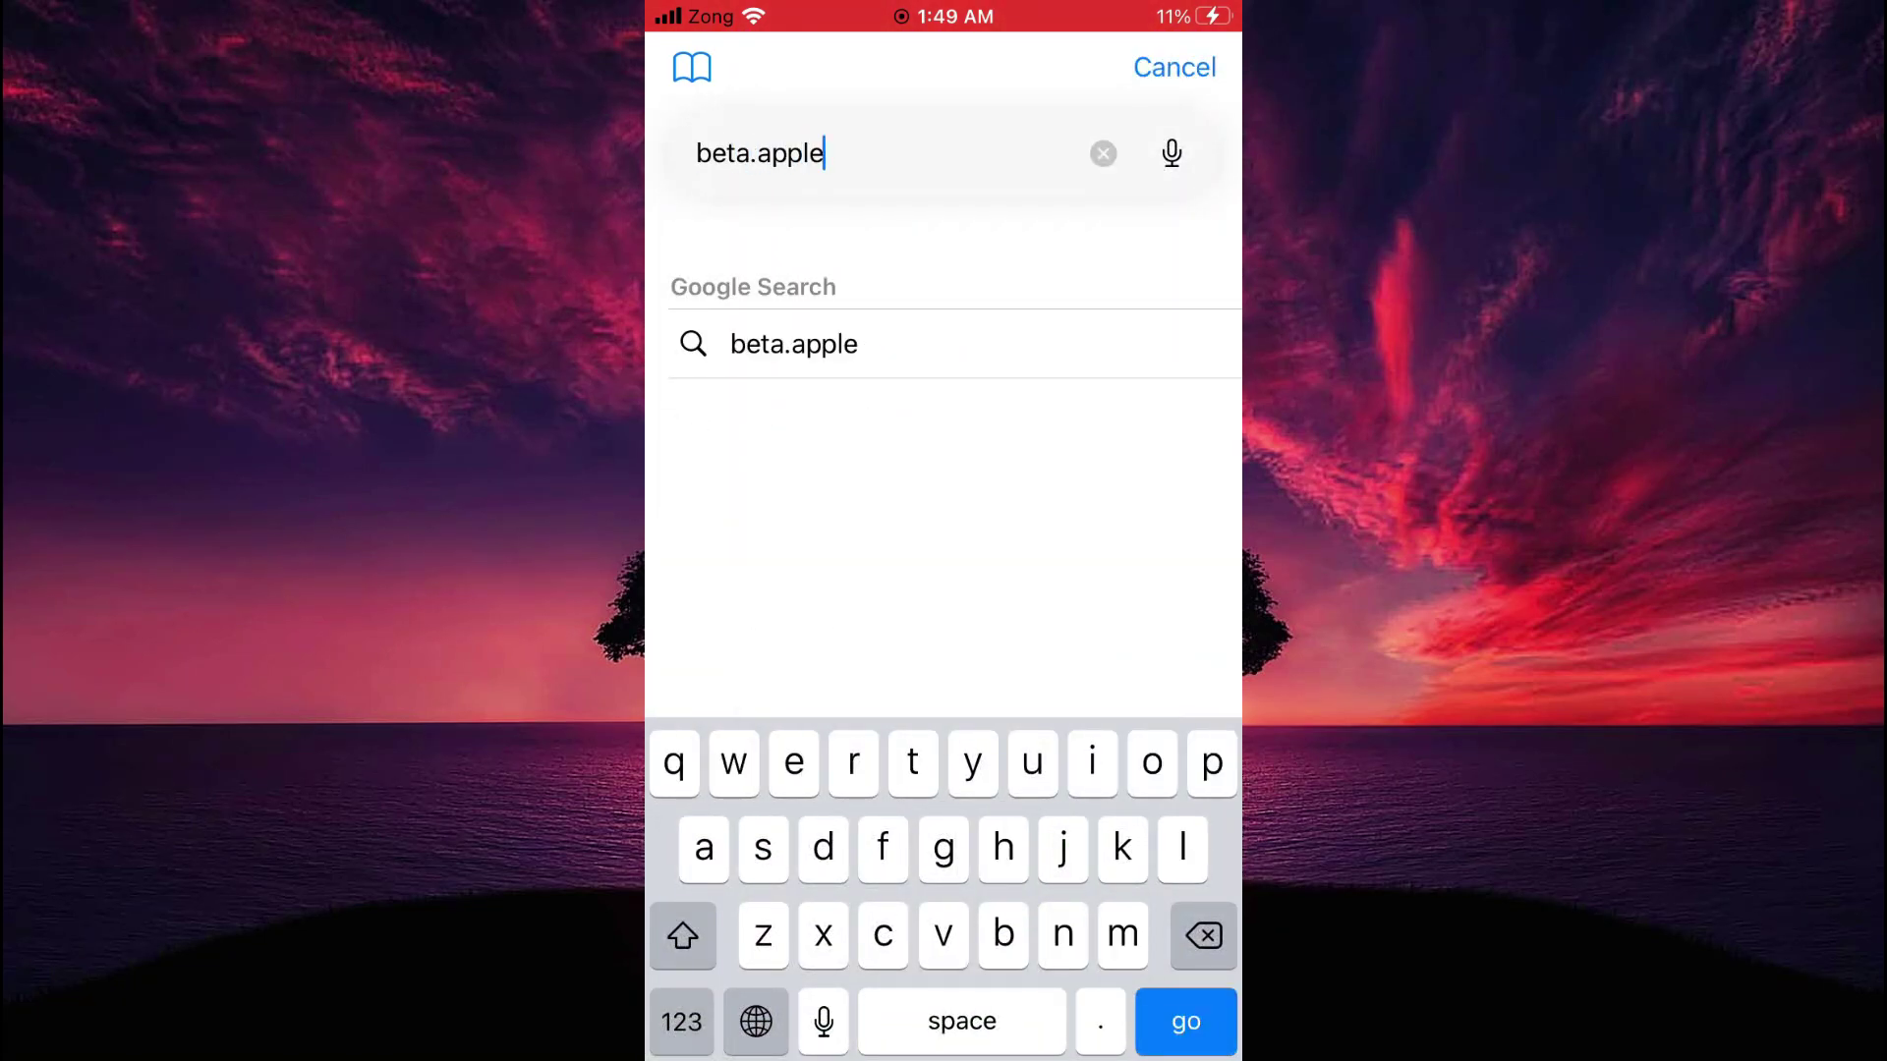
{"action": "type", "text": ".com"}
{"action": "left_click", "coordinate": [1185, 1022]}
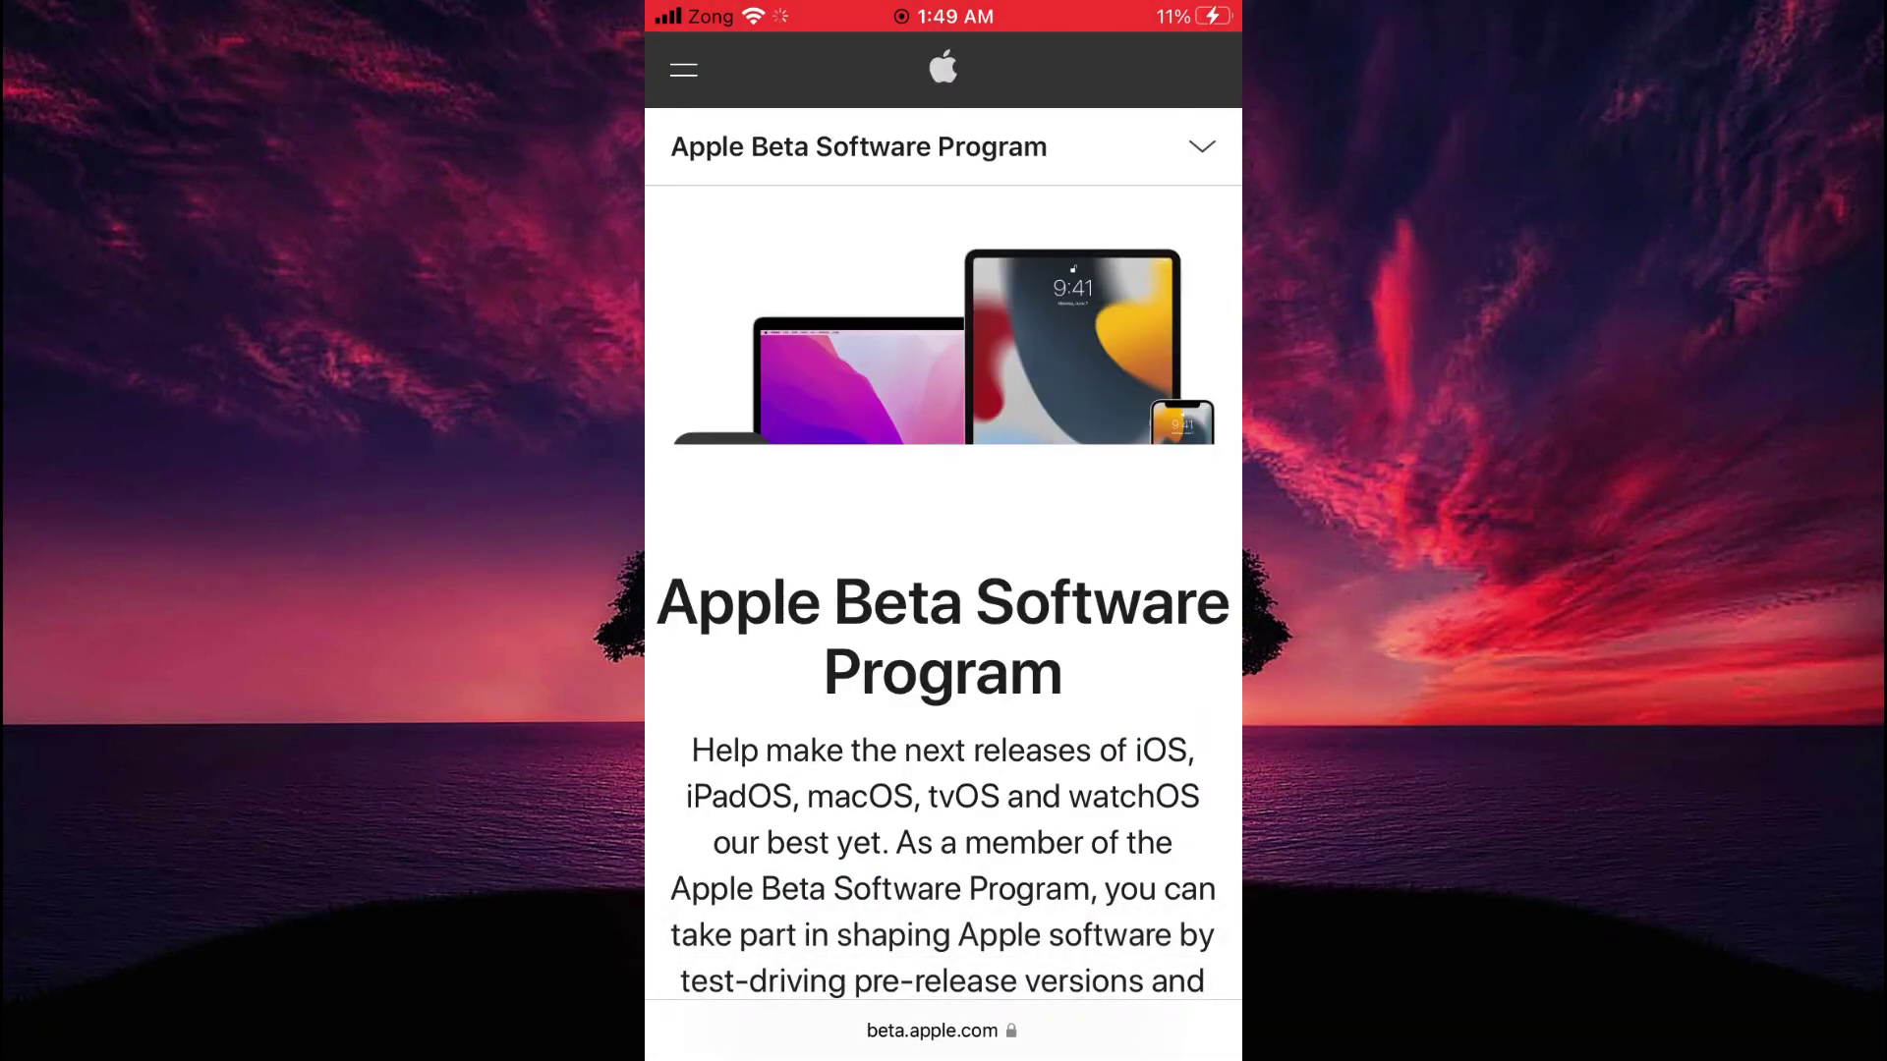
{"action": "scroll", "coordinate": [944, 590], "scroll_direction": "down", "scroll_amount": 5}
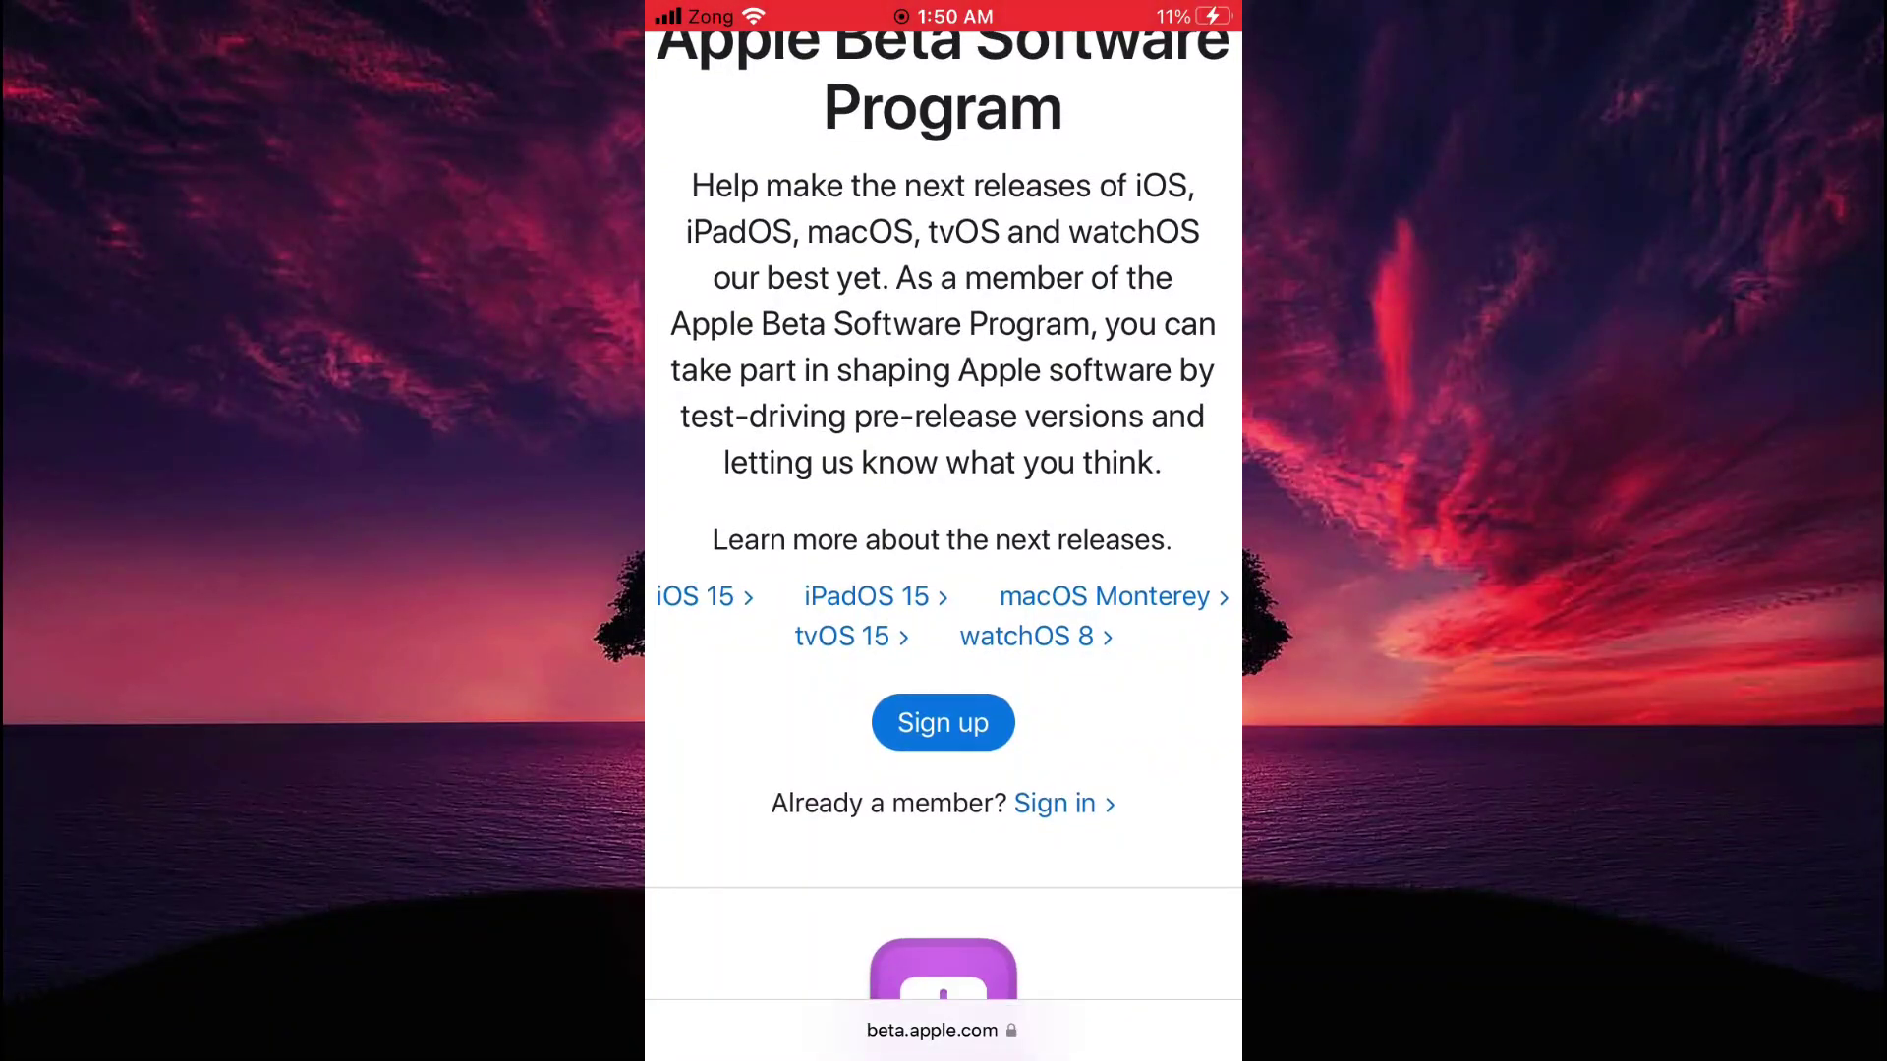
Sign in to the beta program with the Apple ID password, reaching the Guide for Public Betas
{"action": "left_click", "coordinate": [932, 1030]}
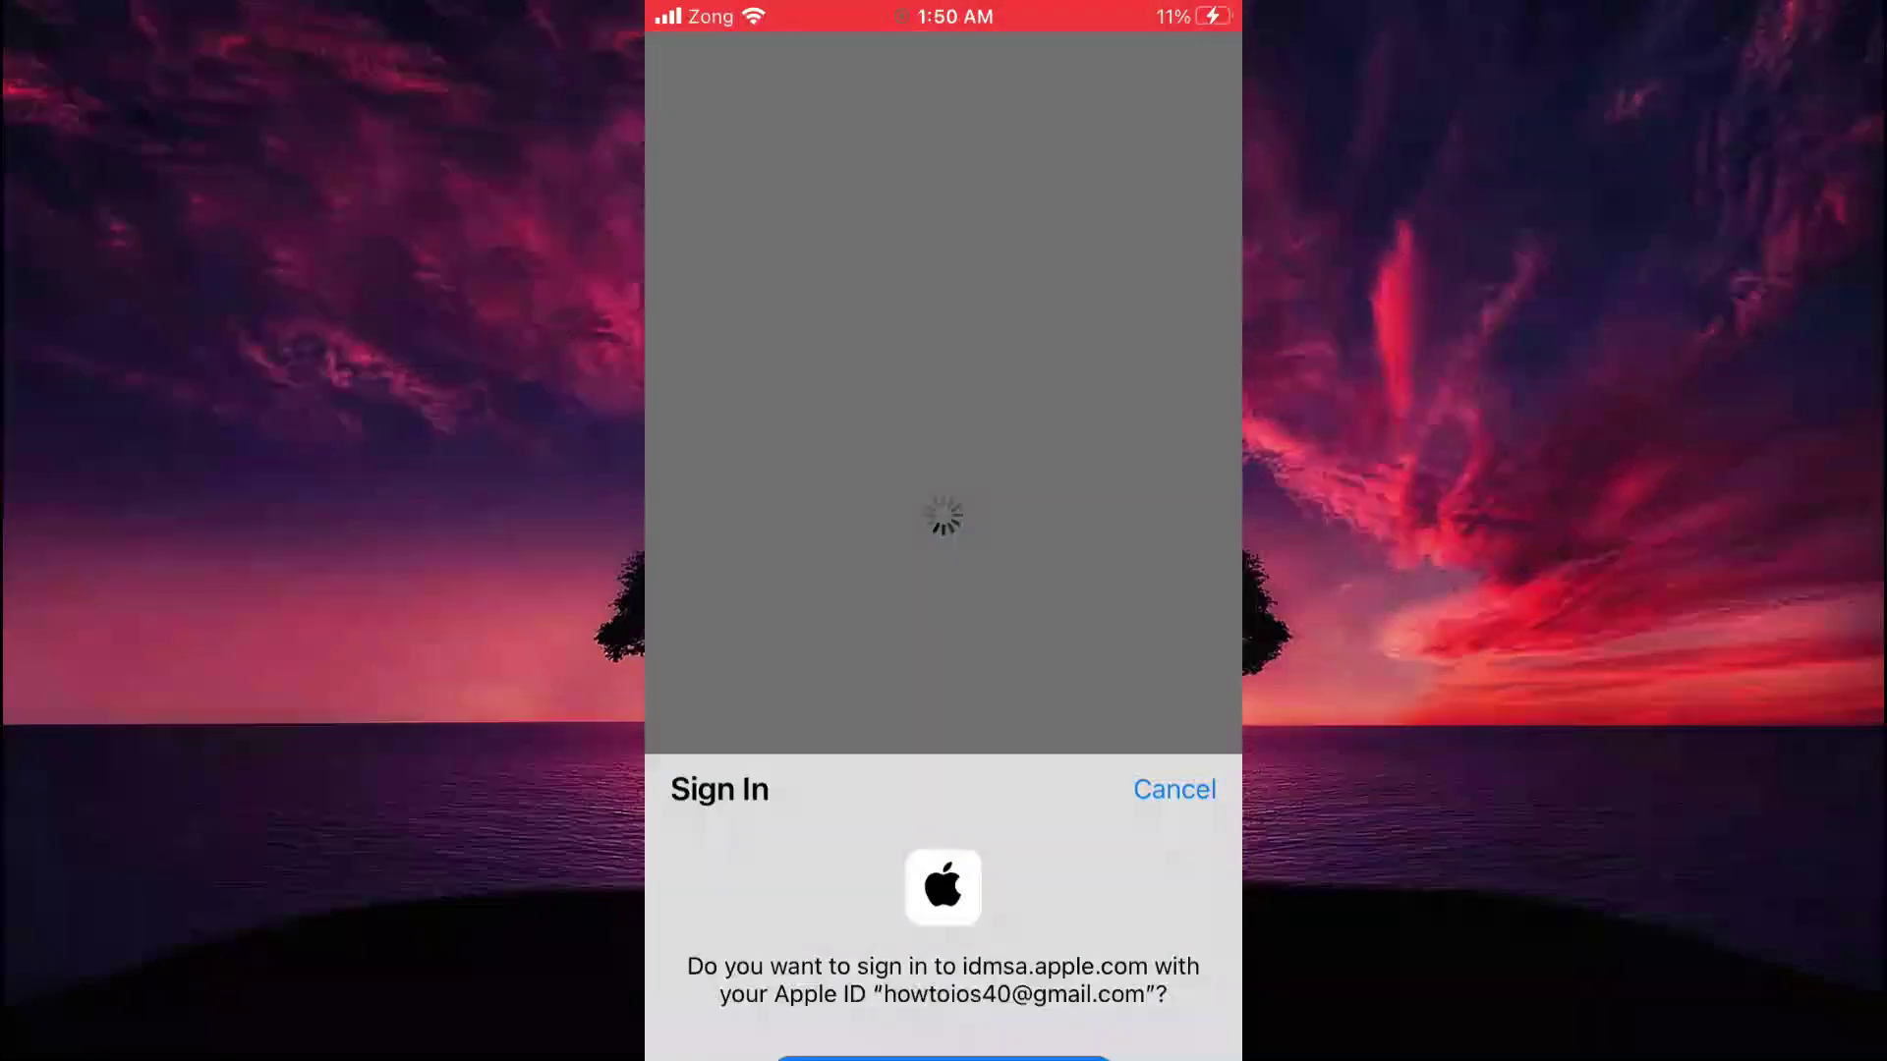
{"action": "left_click", "coordinate": [943, 925]}
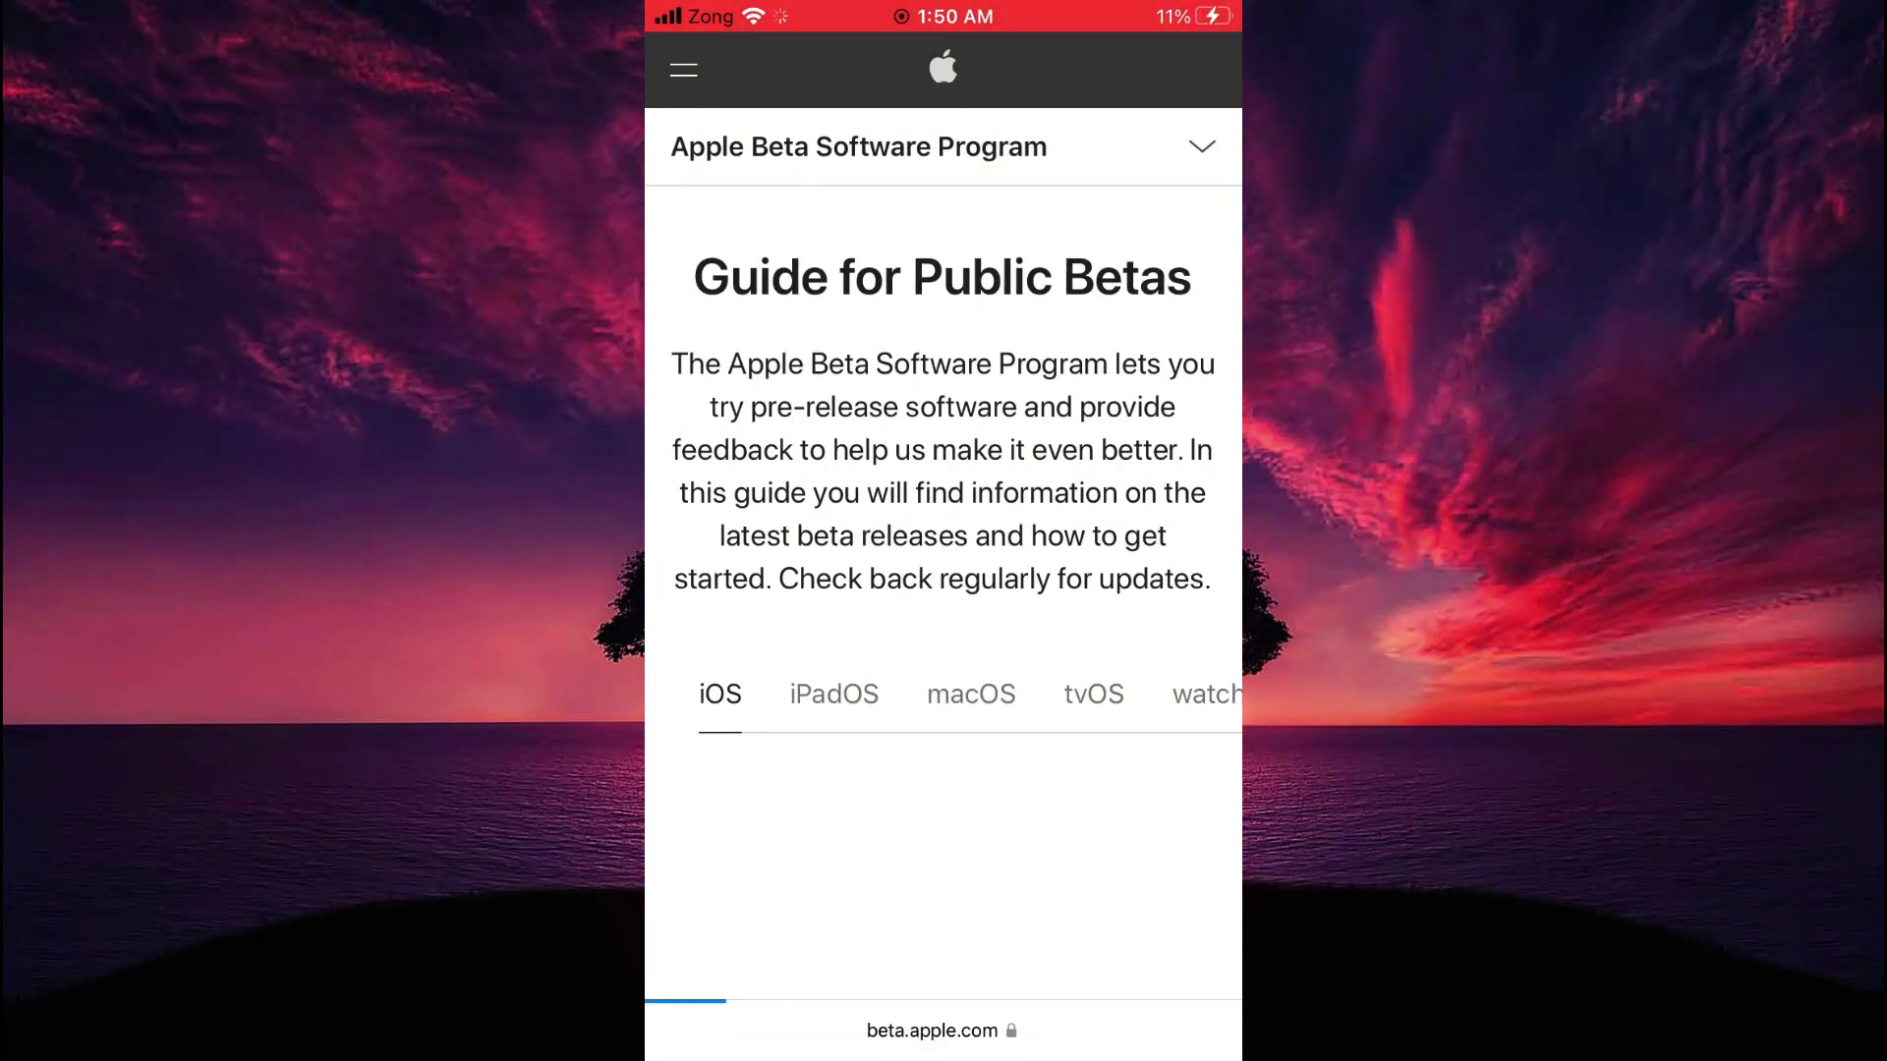
{"action": "scroll", "coordinate": [944, 516], "scroll_direction": "down", "scroll_amount": 3}
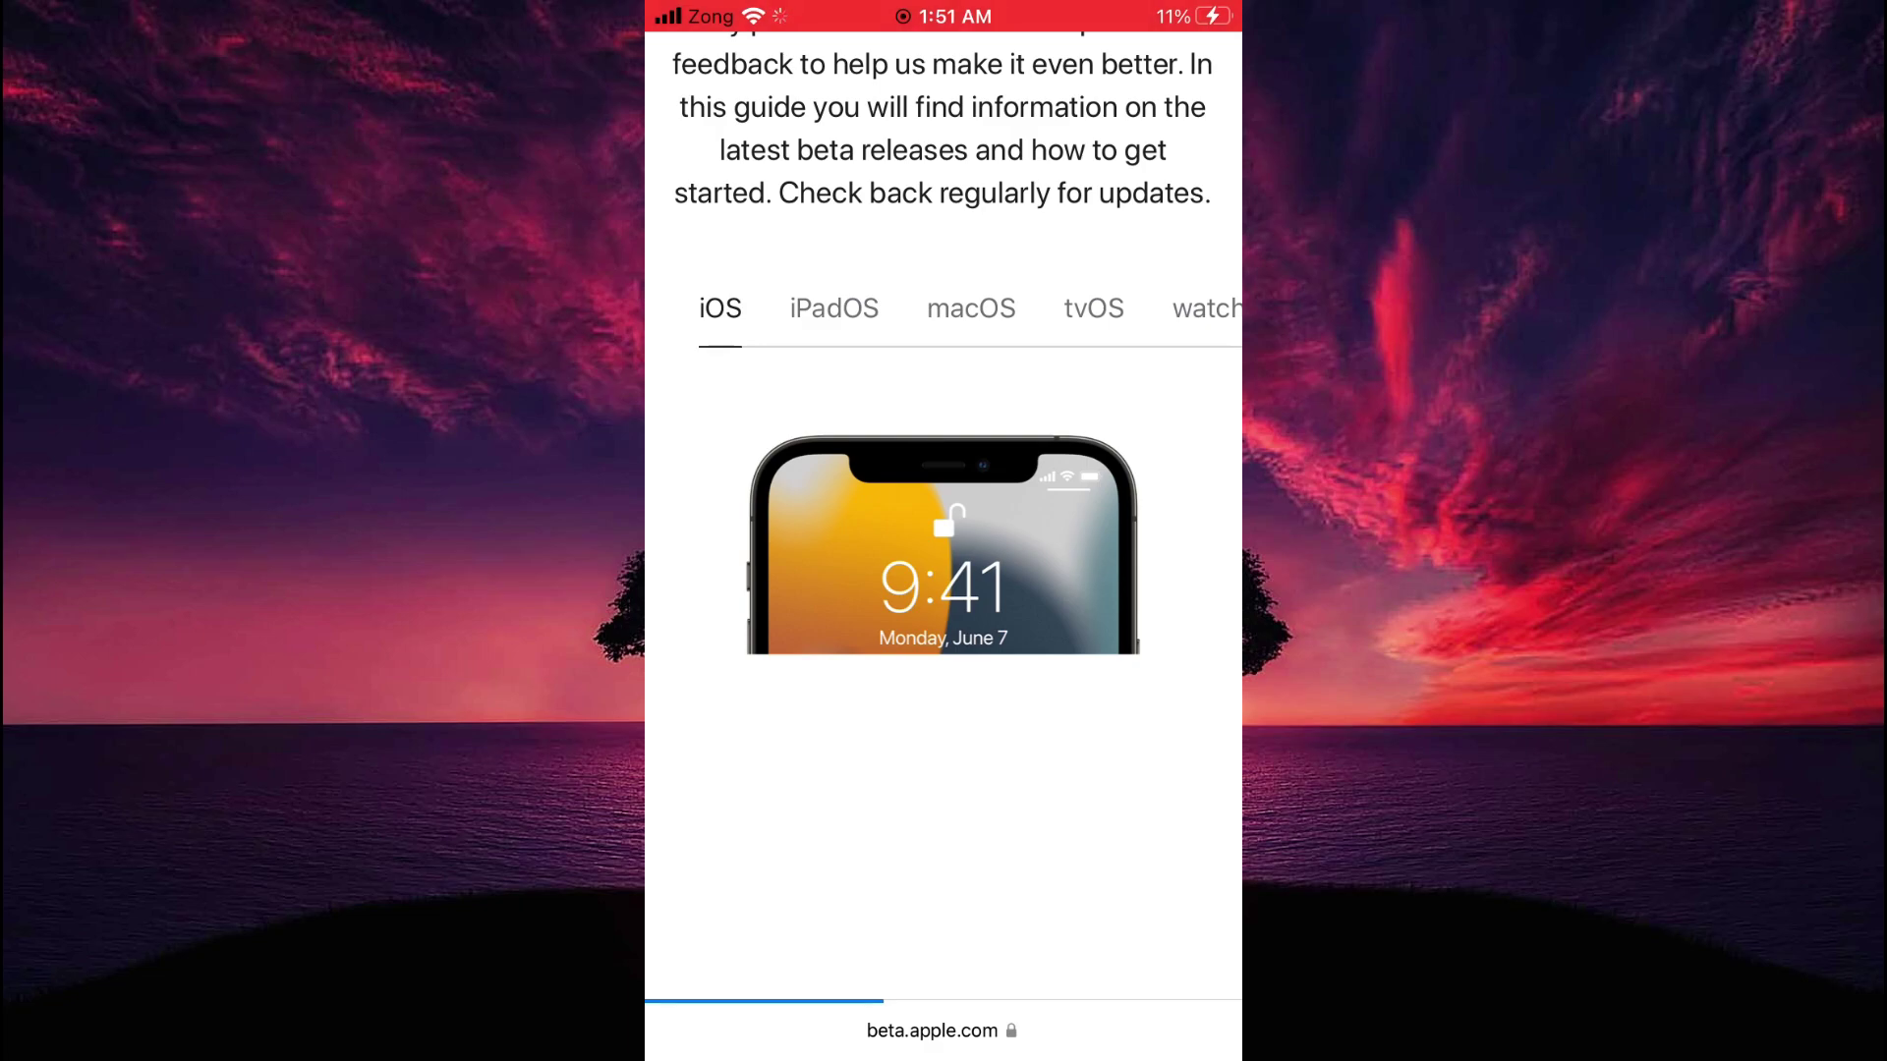
{"action": "scroll", "coordinate": [944, 531], "scroll_direction": "down", "scroll_amount": 2}
{"action": "scroll", "coordinate": [944, 530], "scroll_direction": "up", "scroll_amount": 2}
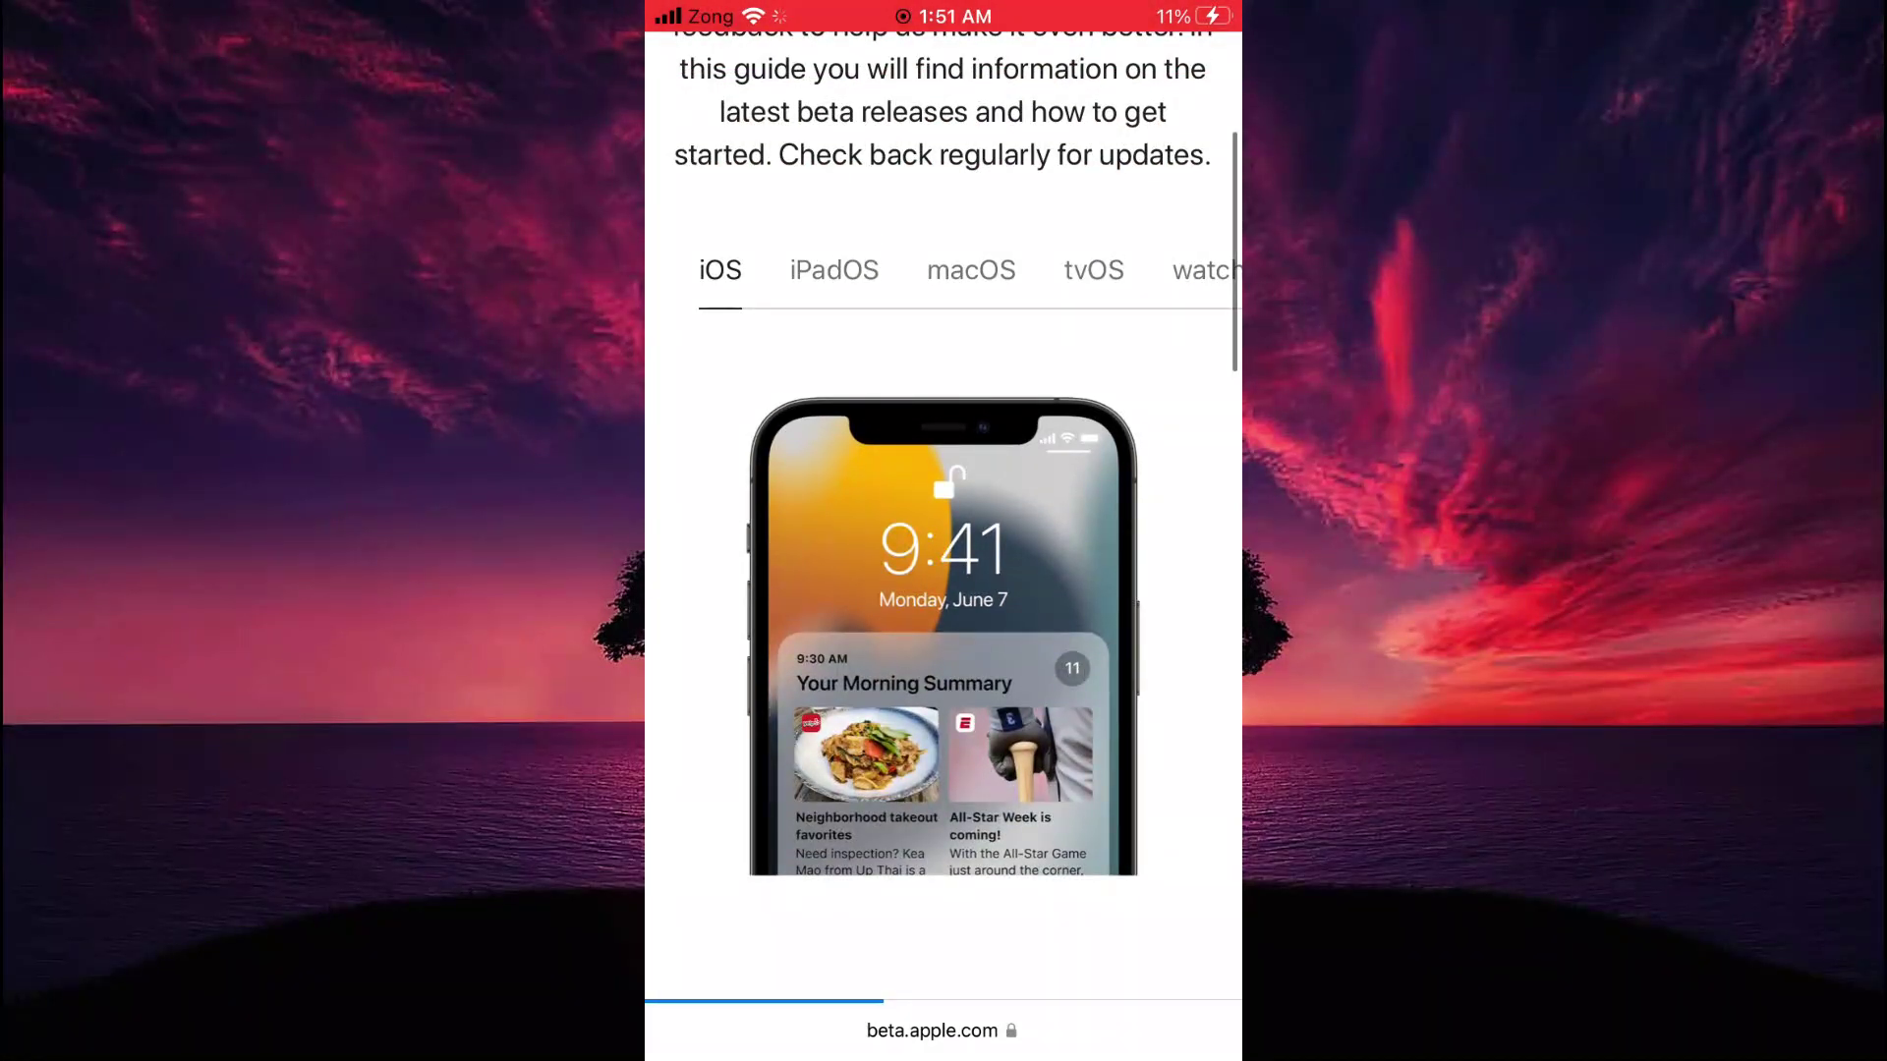
View the iPadOS, tvOS and watchOS beta overviews, then return to the iOS overview
{"action": "left_click", "coordinate": [832, 270]}
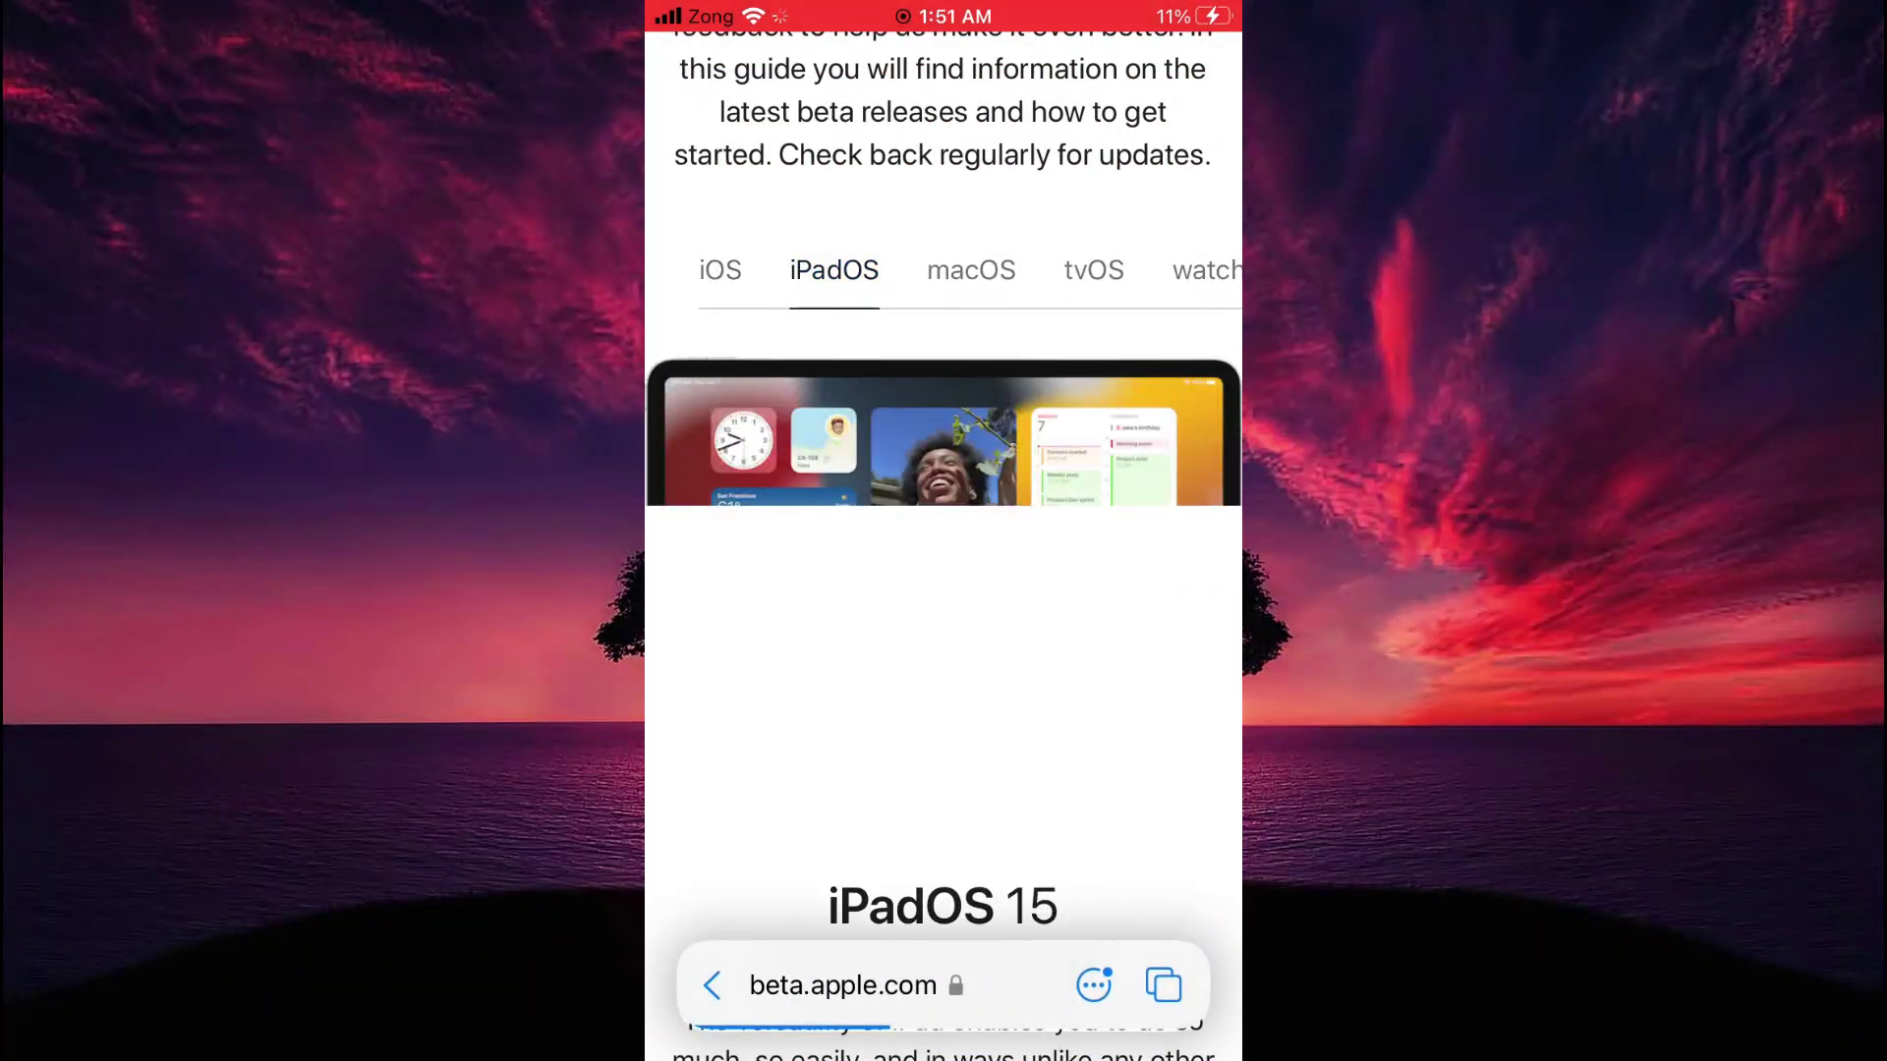
{"action": "scroll", "coordinate": [943, 531], "scroll_direction": "down", "scroll_amount": 3}
{"action": "scroll", "coordinate": [943, 531], "scroll_direction": "up", "scroll_amount": 2}
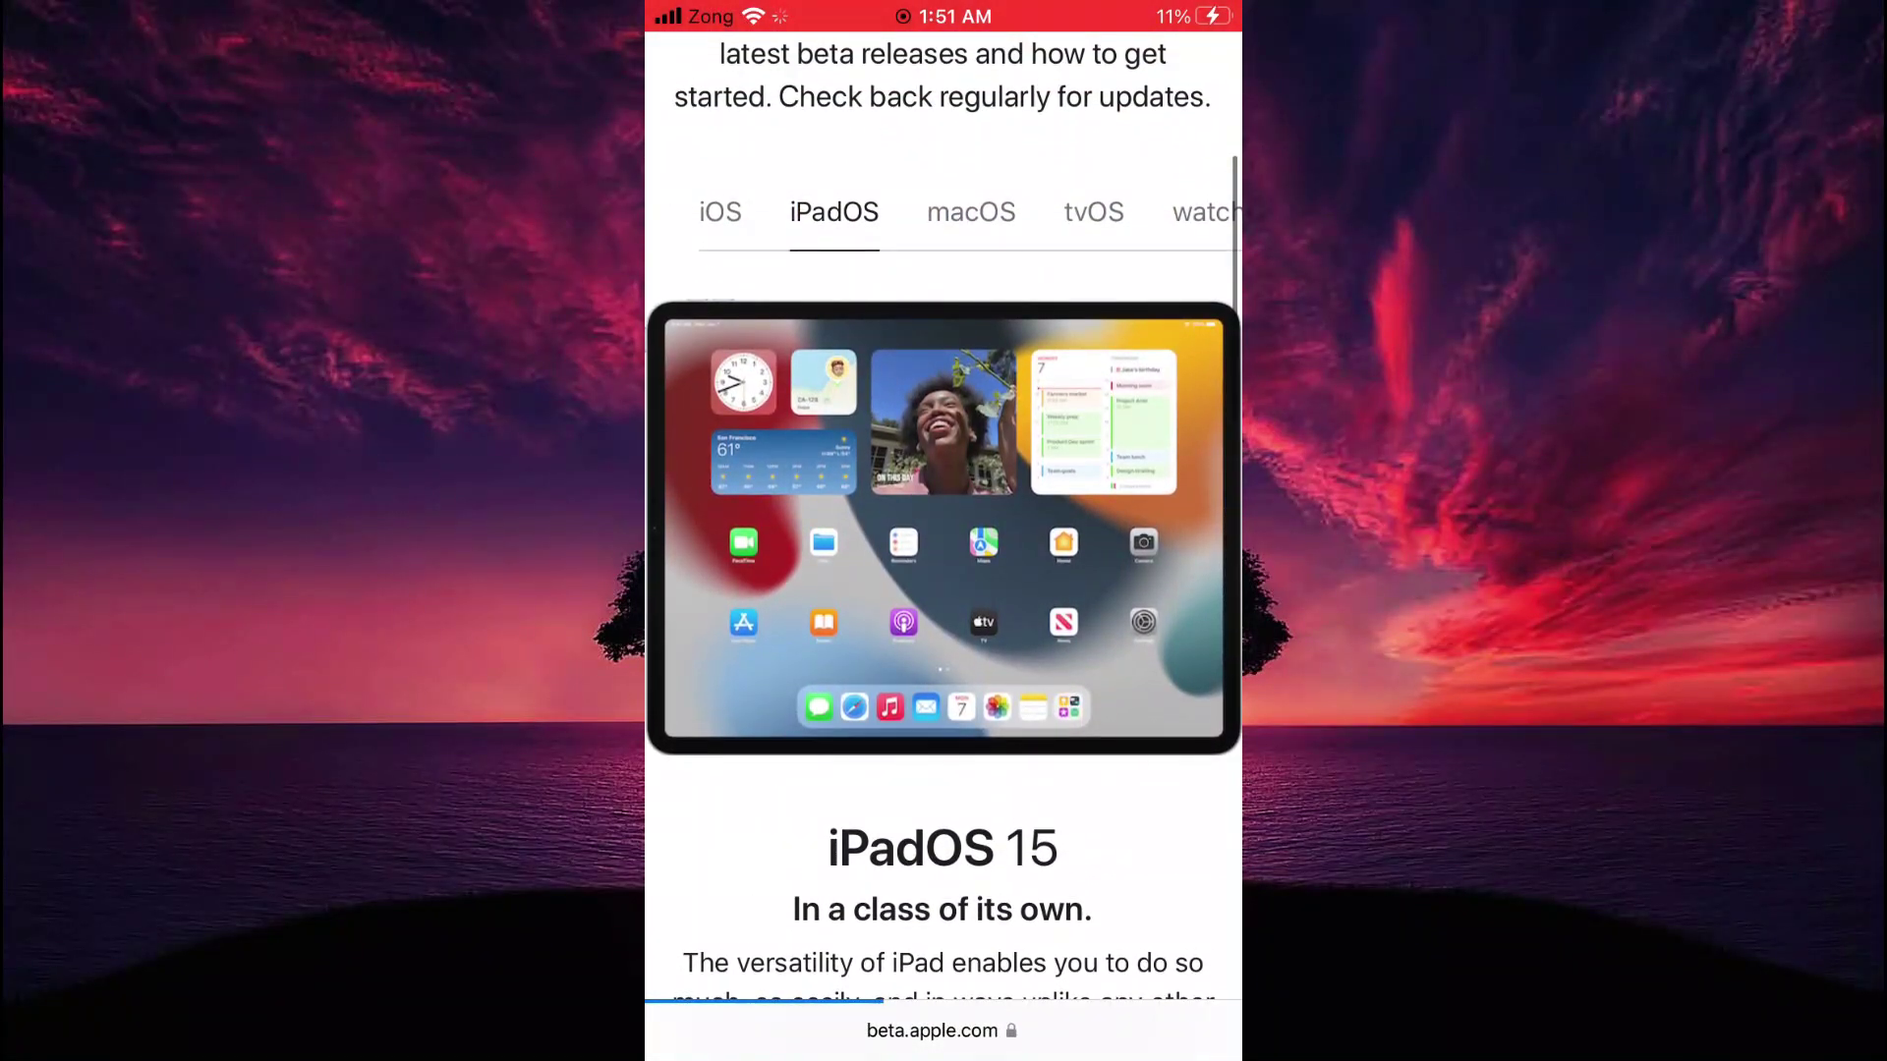
{"action": "left_click", "coordinate": [1093, 211]}
{"action": "scroll", "coordinate": [945, 532], "scroll_direction": "down", "scroll_amount": 1}
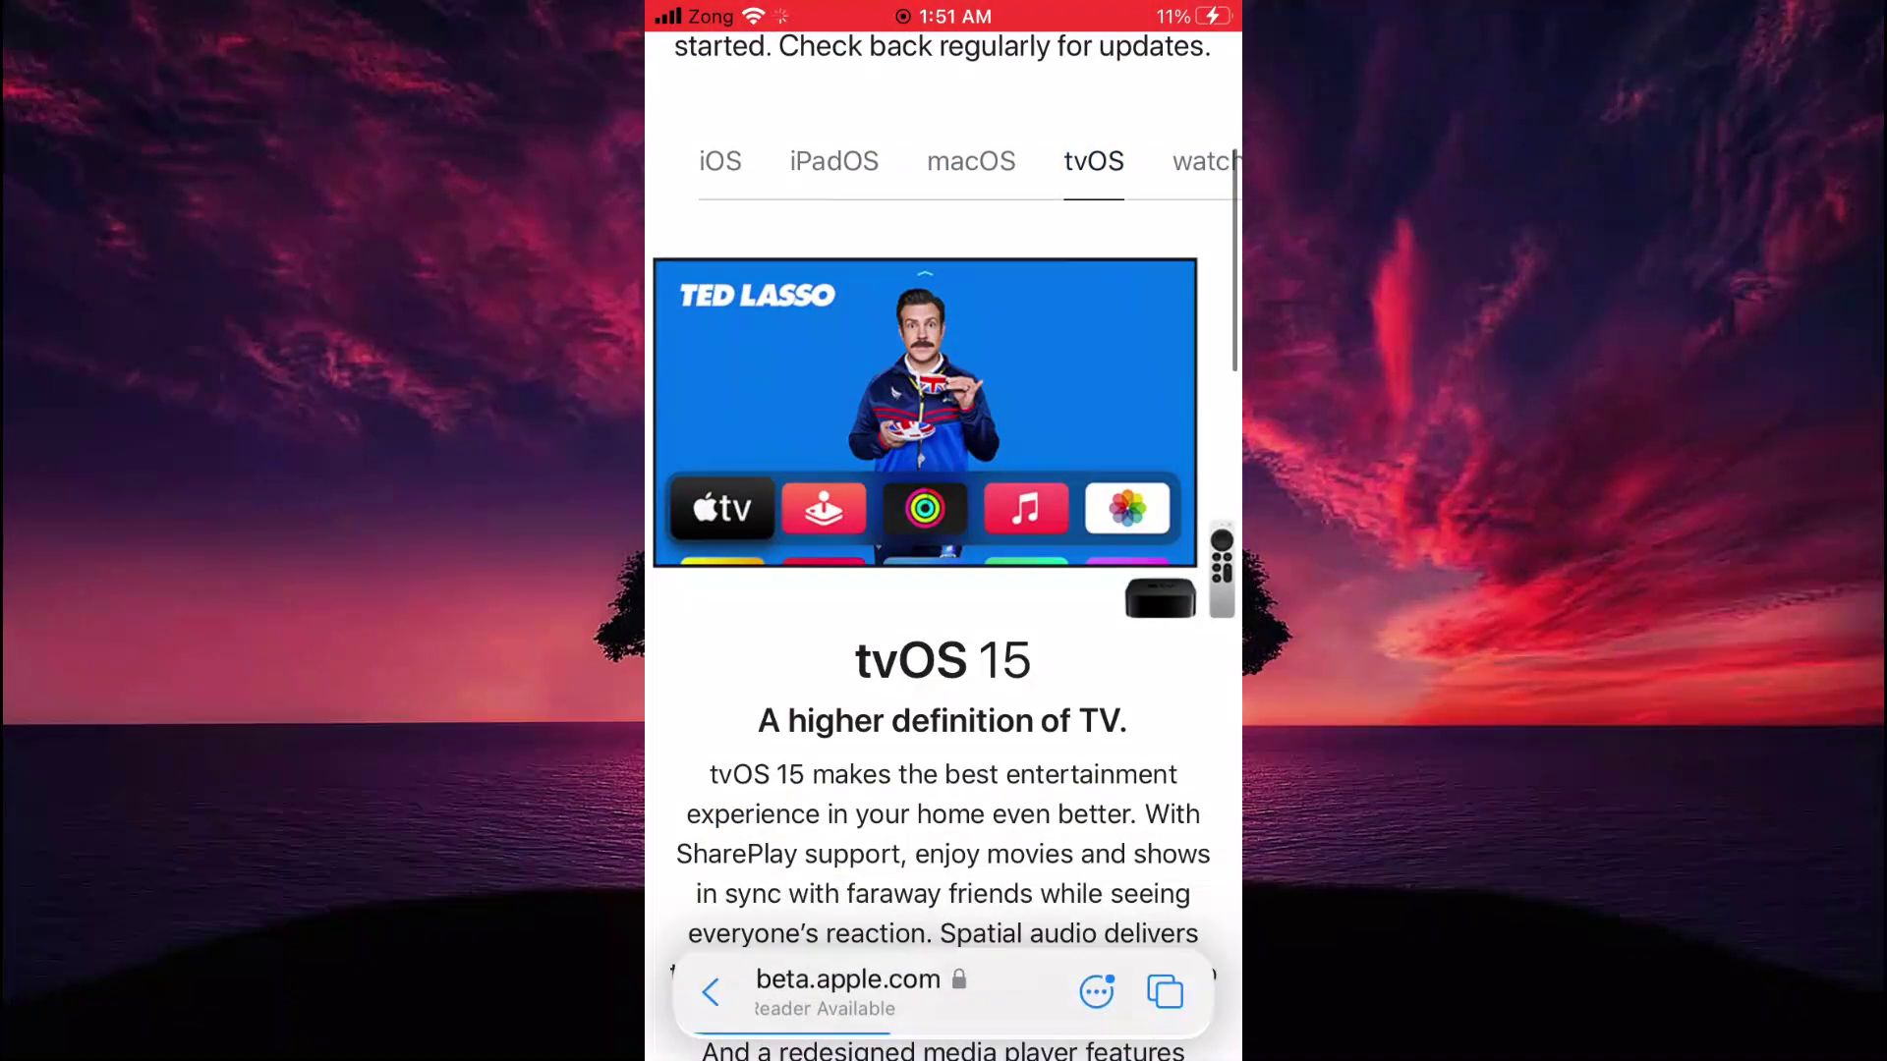
{"action": "left_click", "coordinate": [1200, 119]}
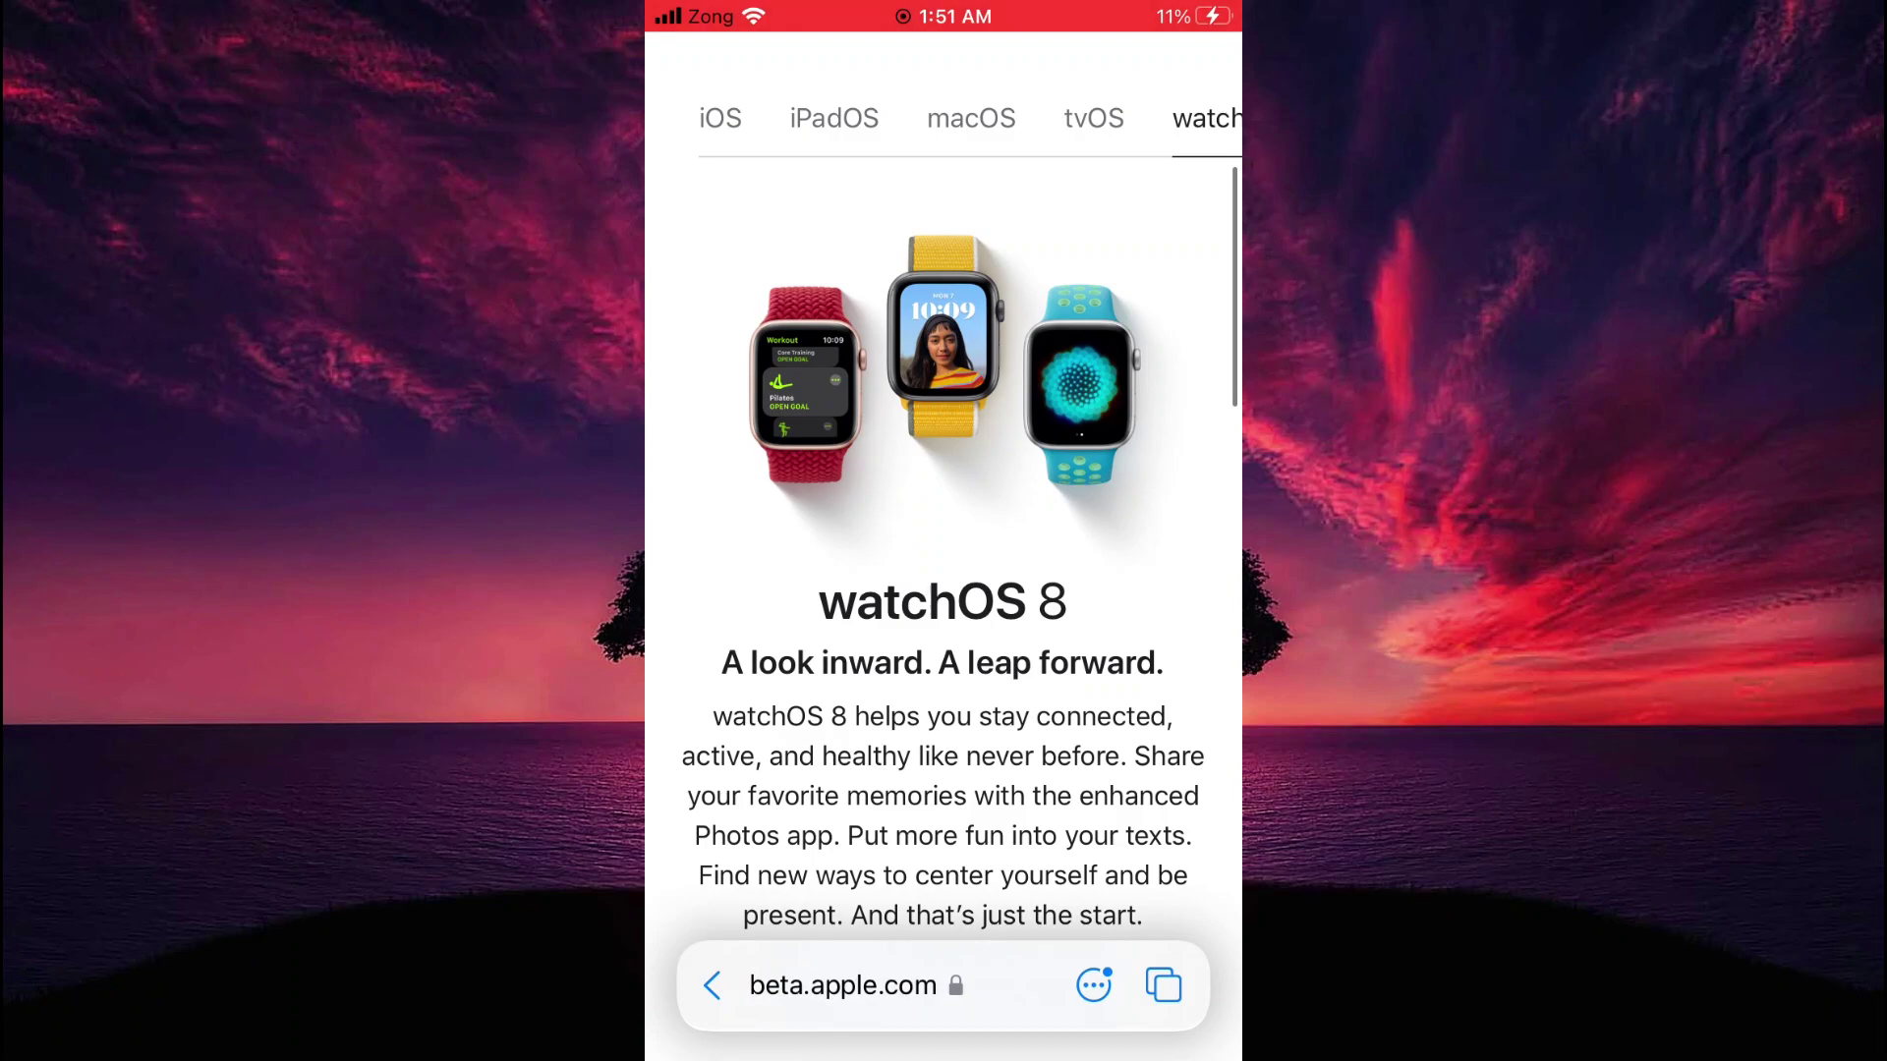
{"action": "left_click", "coordinate": [719, 119]}
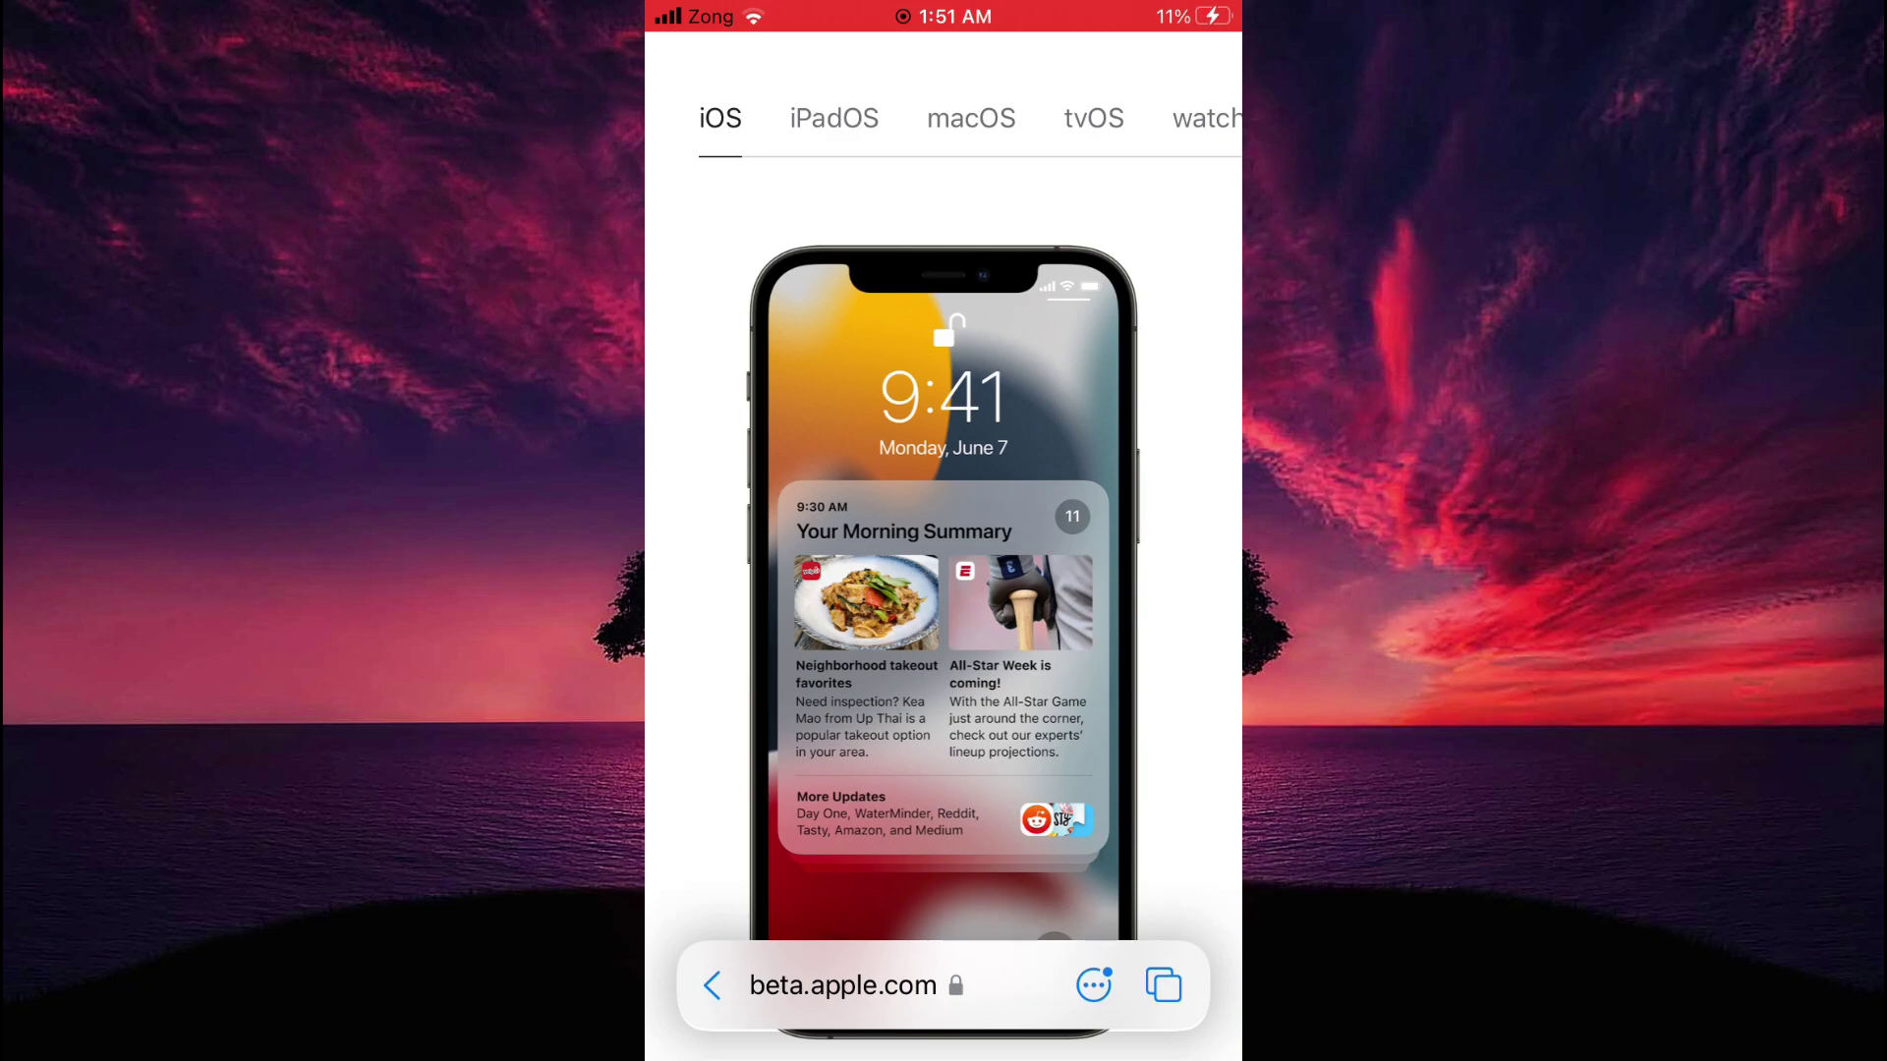
{"action": "scroll", "coordinate": [943, 545], "scroll_direction": "down", "scroll_amount": 5}
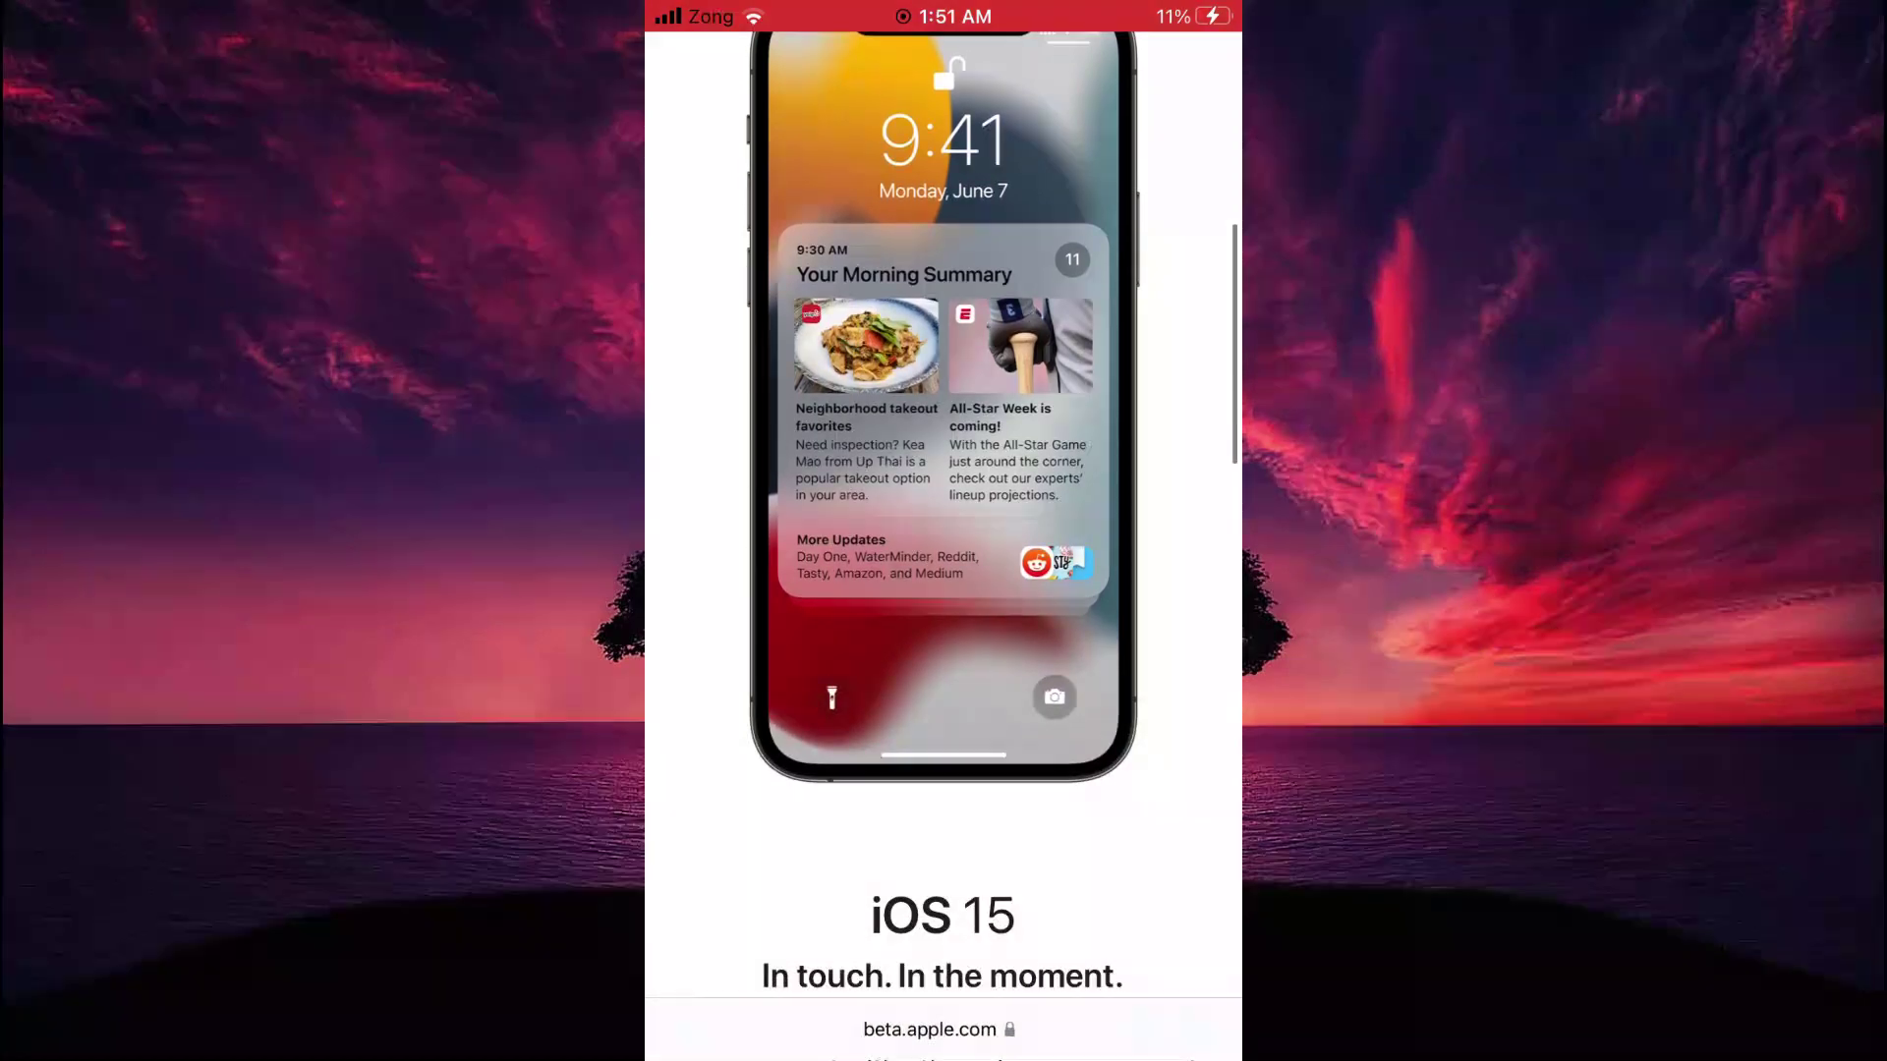
{"action": "scroll", "coordinate": [943, 545], "scroll_direction": "down", "scroll_amount": 5}
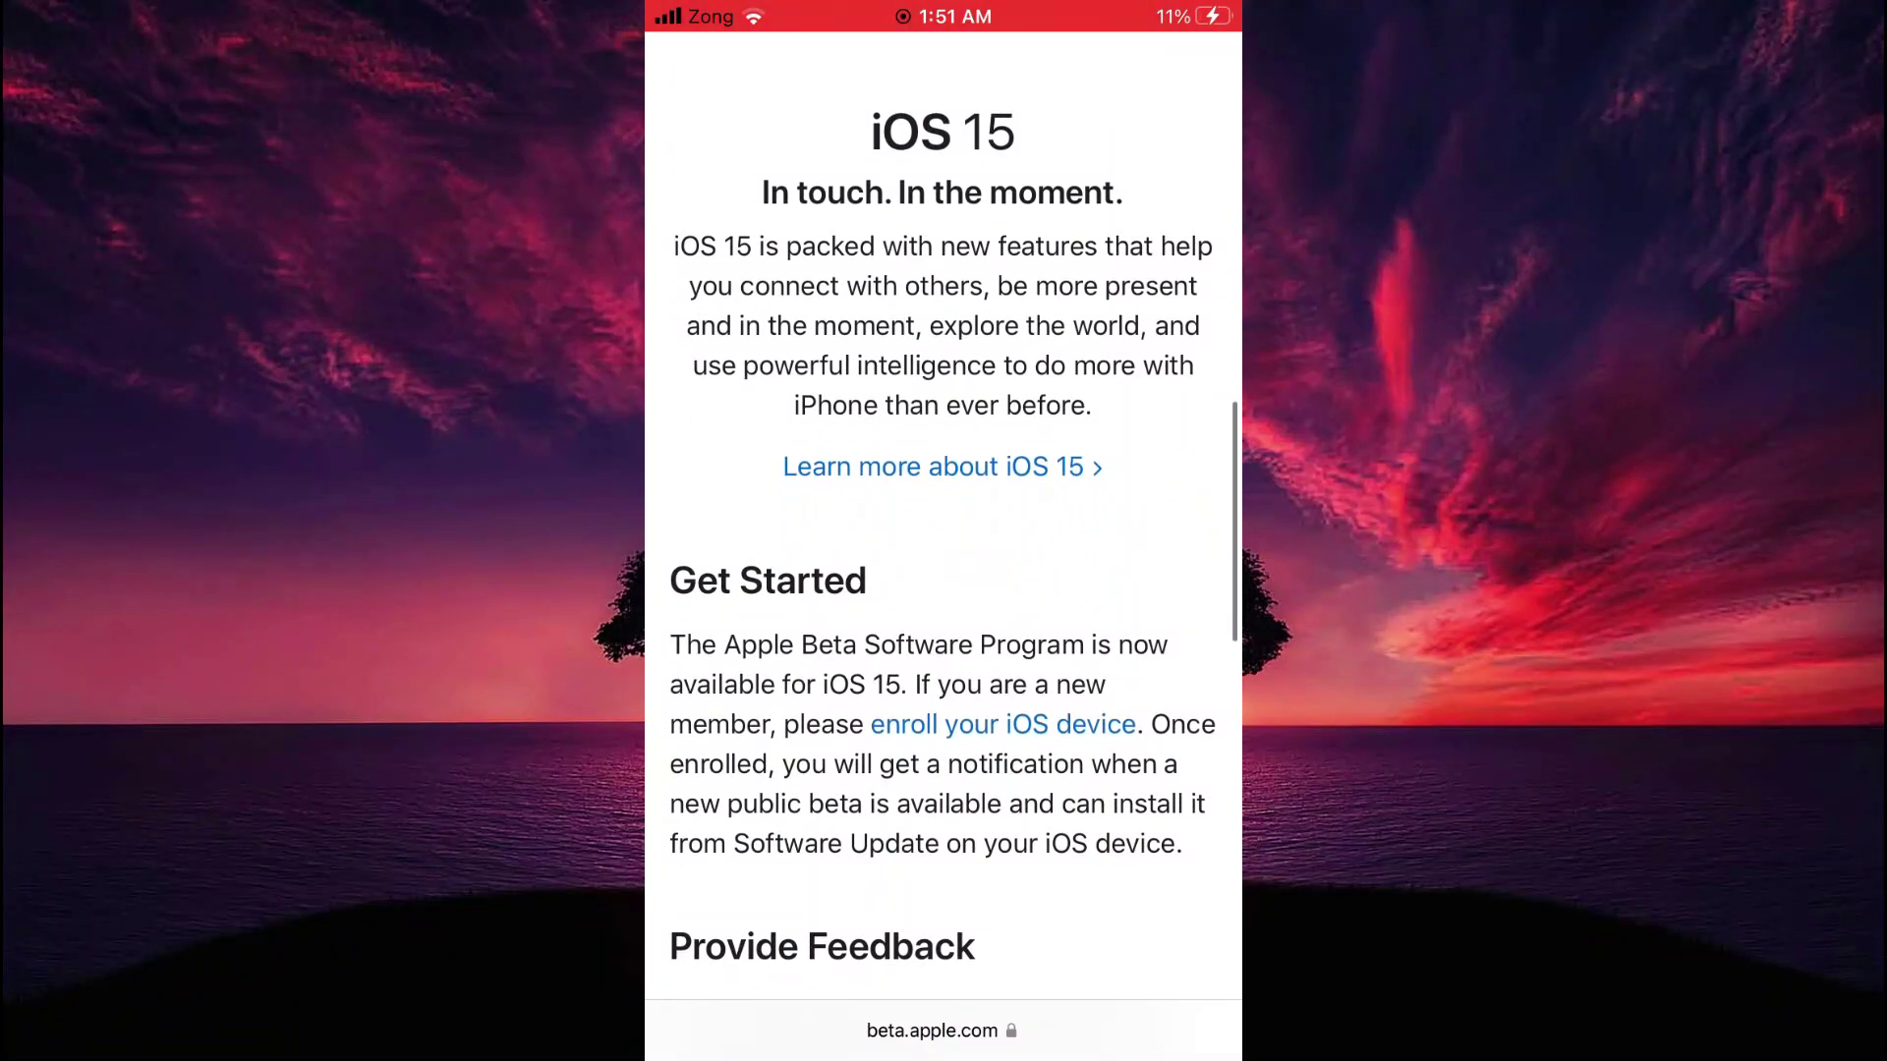
{"action": "scroll", "coordinate": [943, 590], "scroll_direction": "down", "scroll_amount": 1}
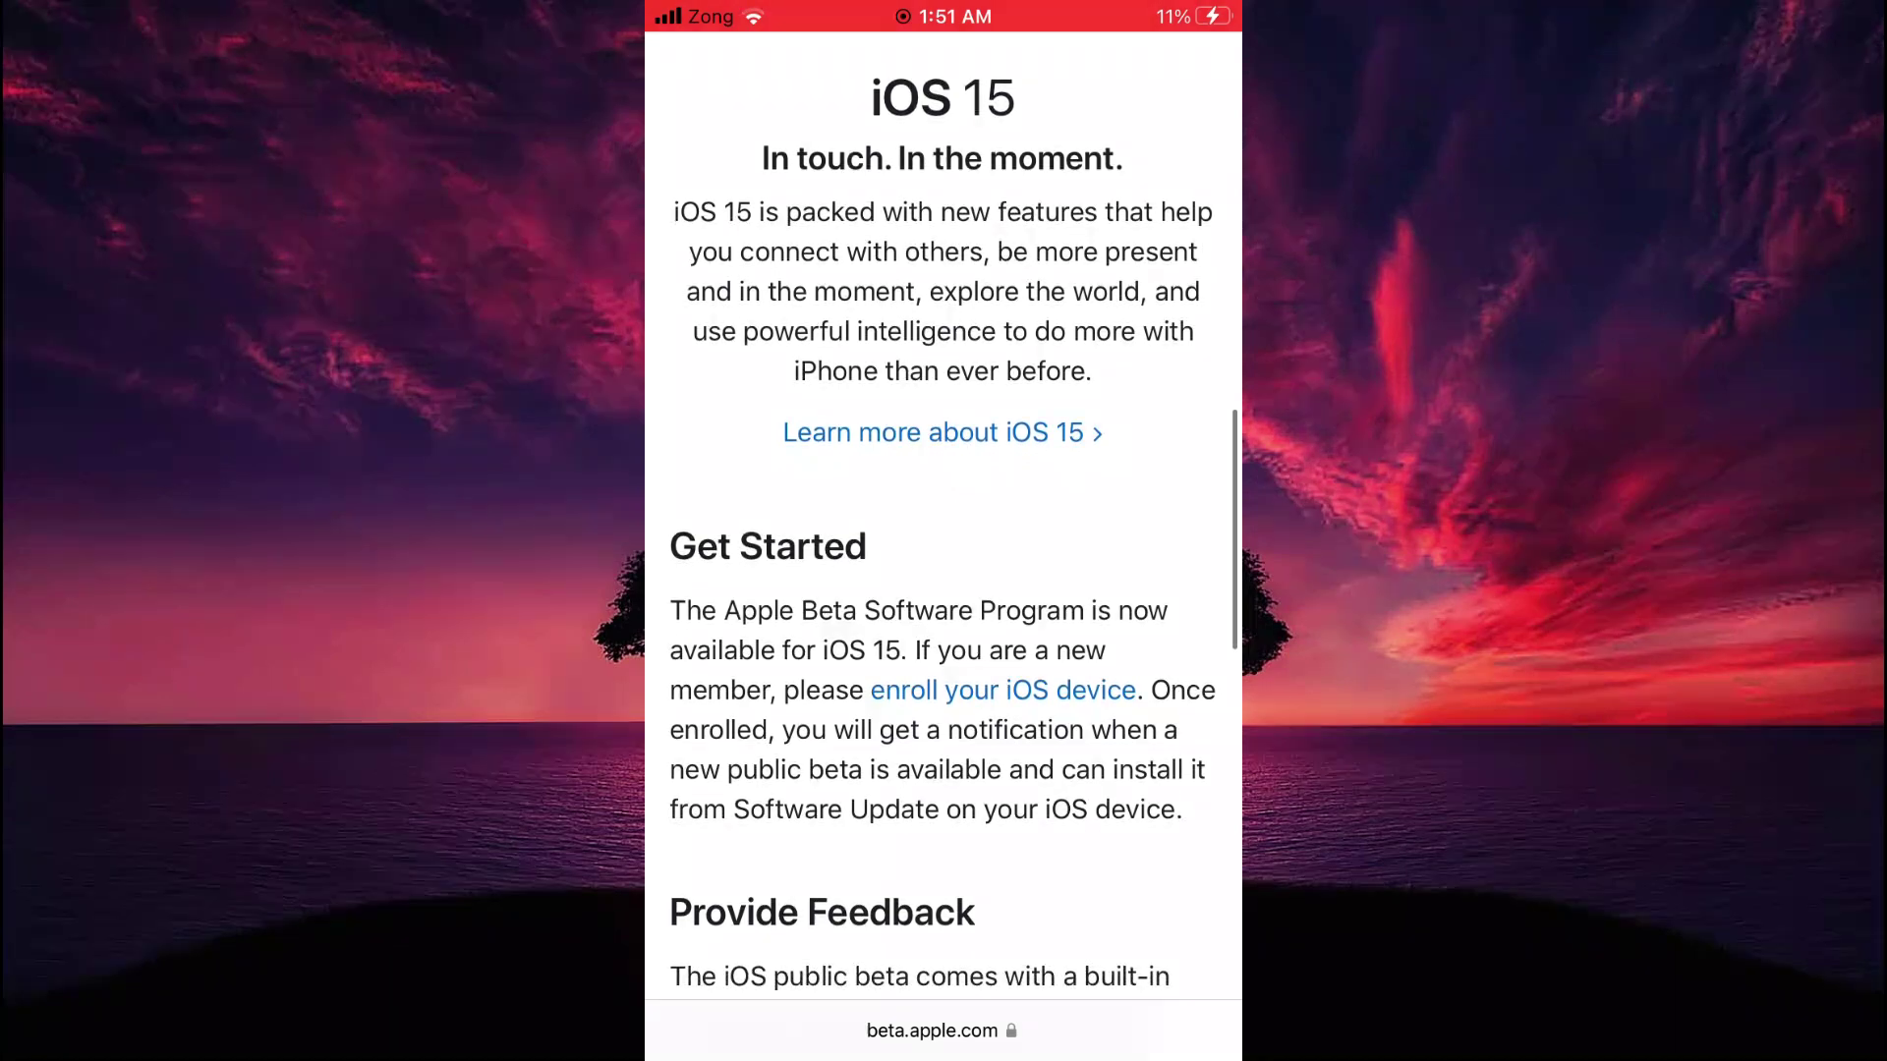
Follow the 'enroll your iOS device' link to the Enroll Your Devices page
{"action": "left_click", "coordinate": [1002, 690]}
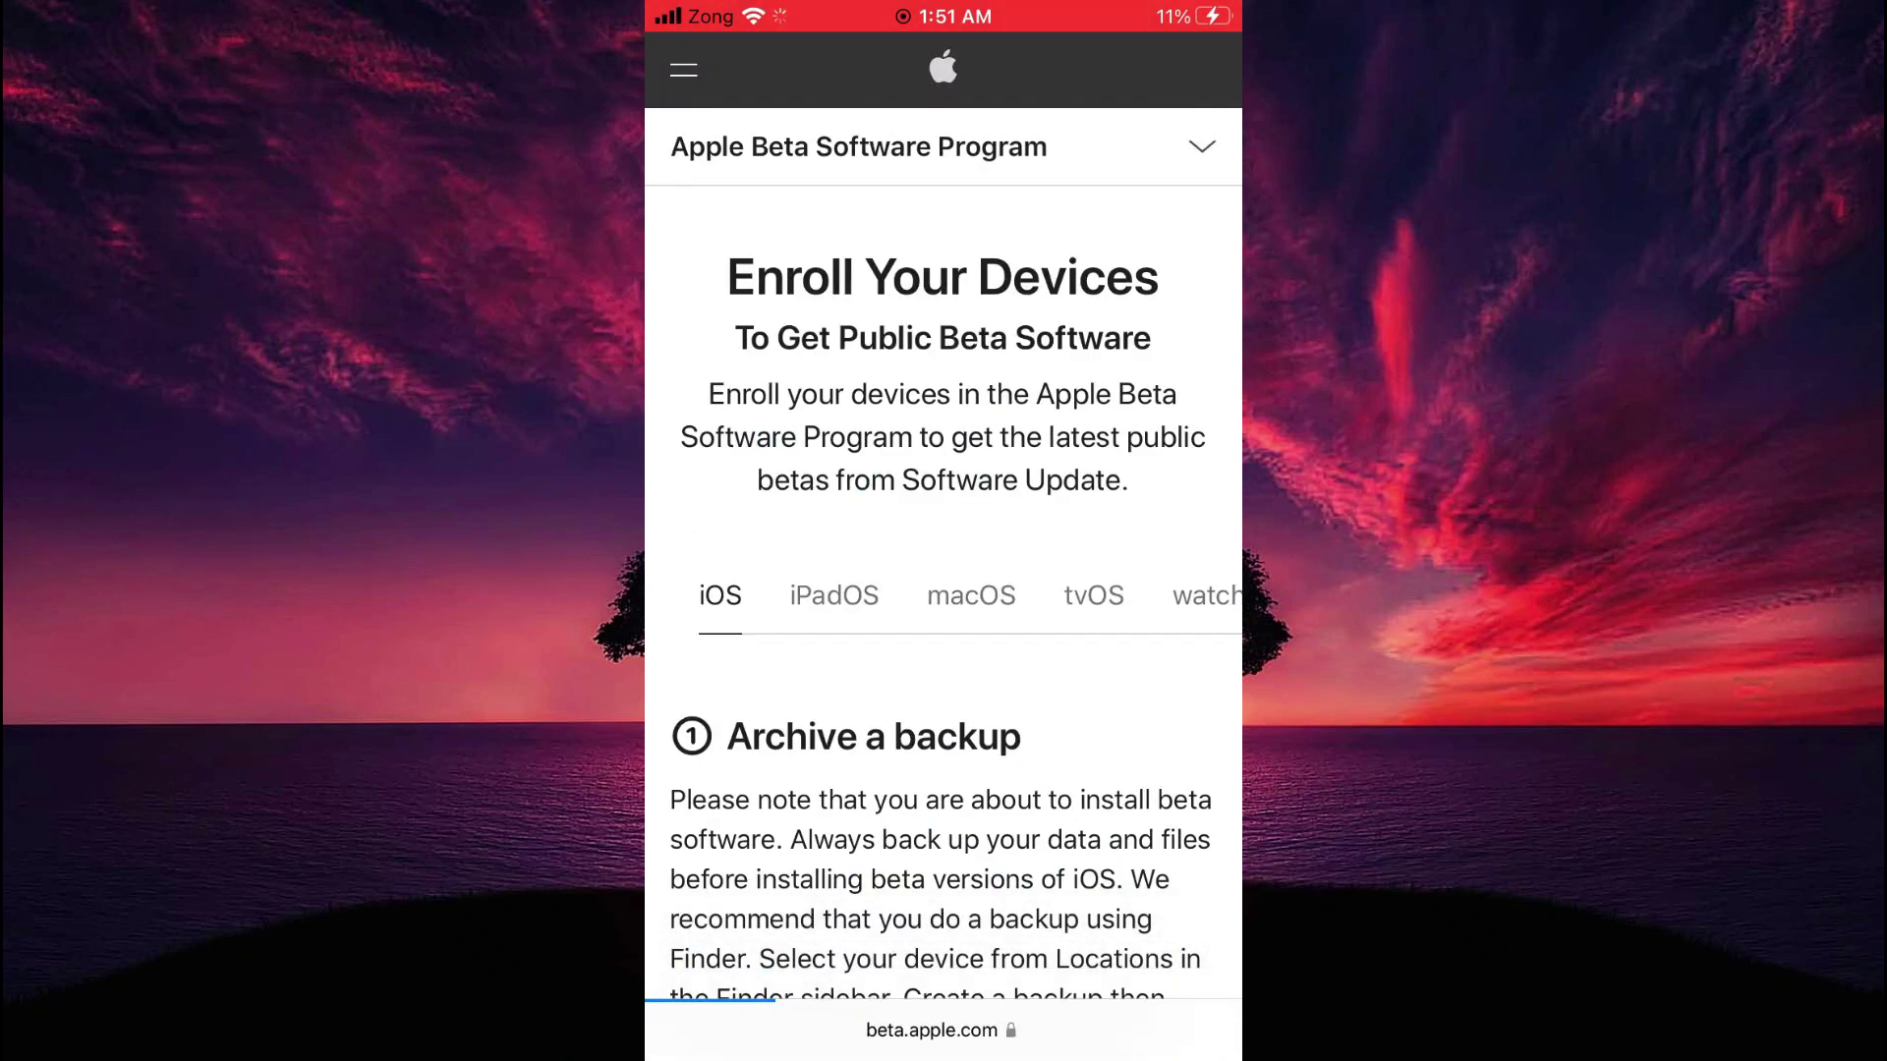
{"action": "scroll", "coordinate": [944, 532], "scroll_direction": "down", "scroll_amount": 5}
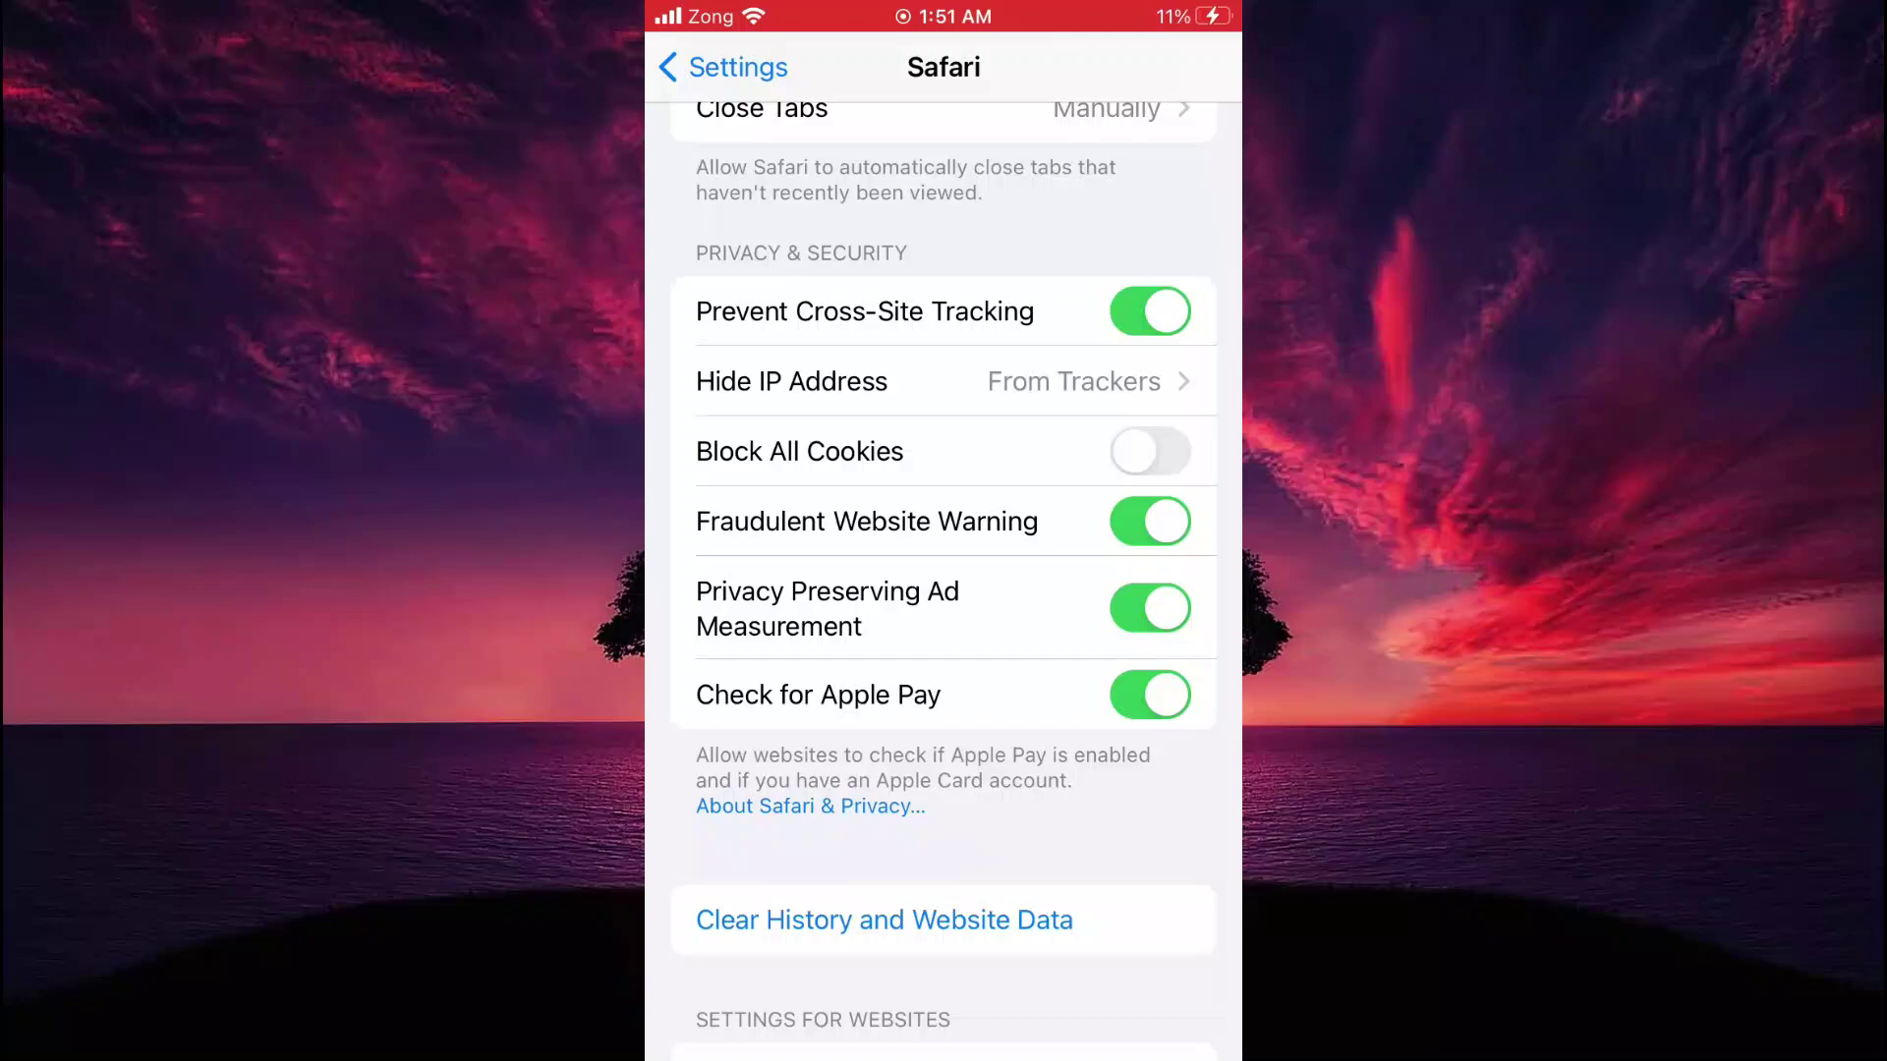
Navigate from Settings through Apple ID > iCloud to the iCloud Backup page
{"action": "left_click", "coordinate": [722, 65]}
{"action": "scroll", "coordinate": [944, 589], "scroll_direction": "up", "scroll_amount": 10}
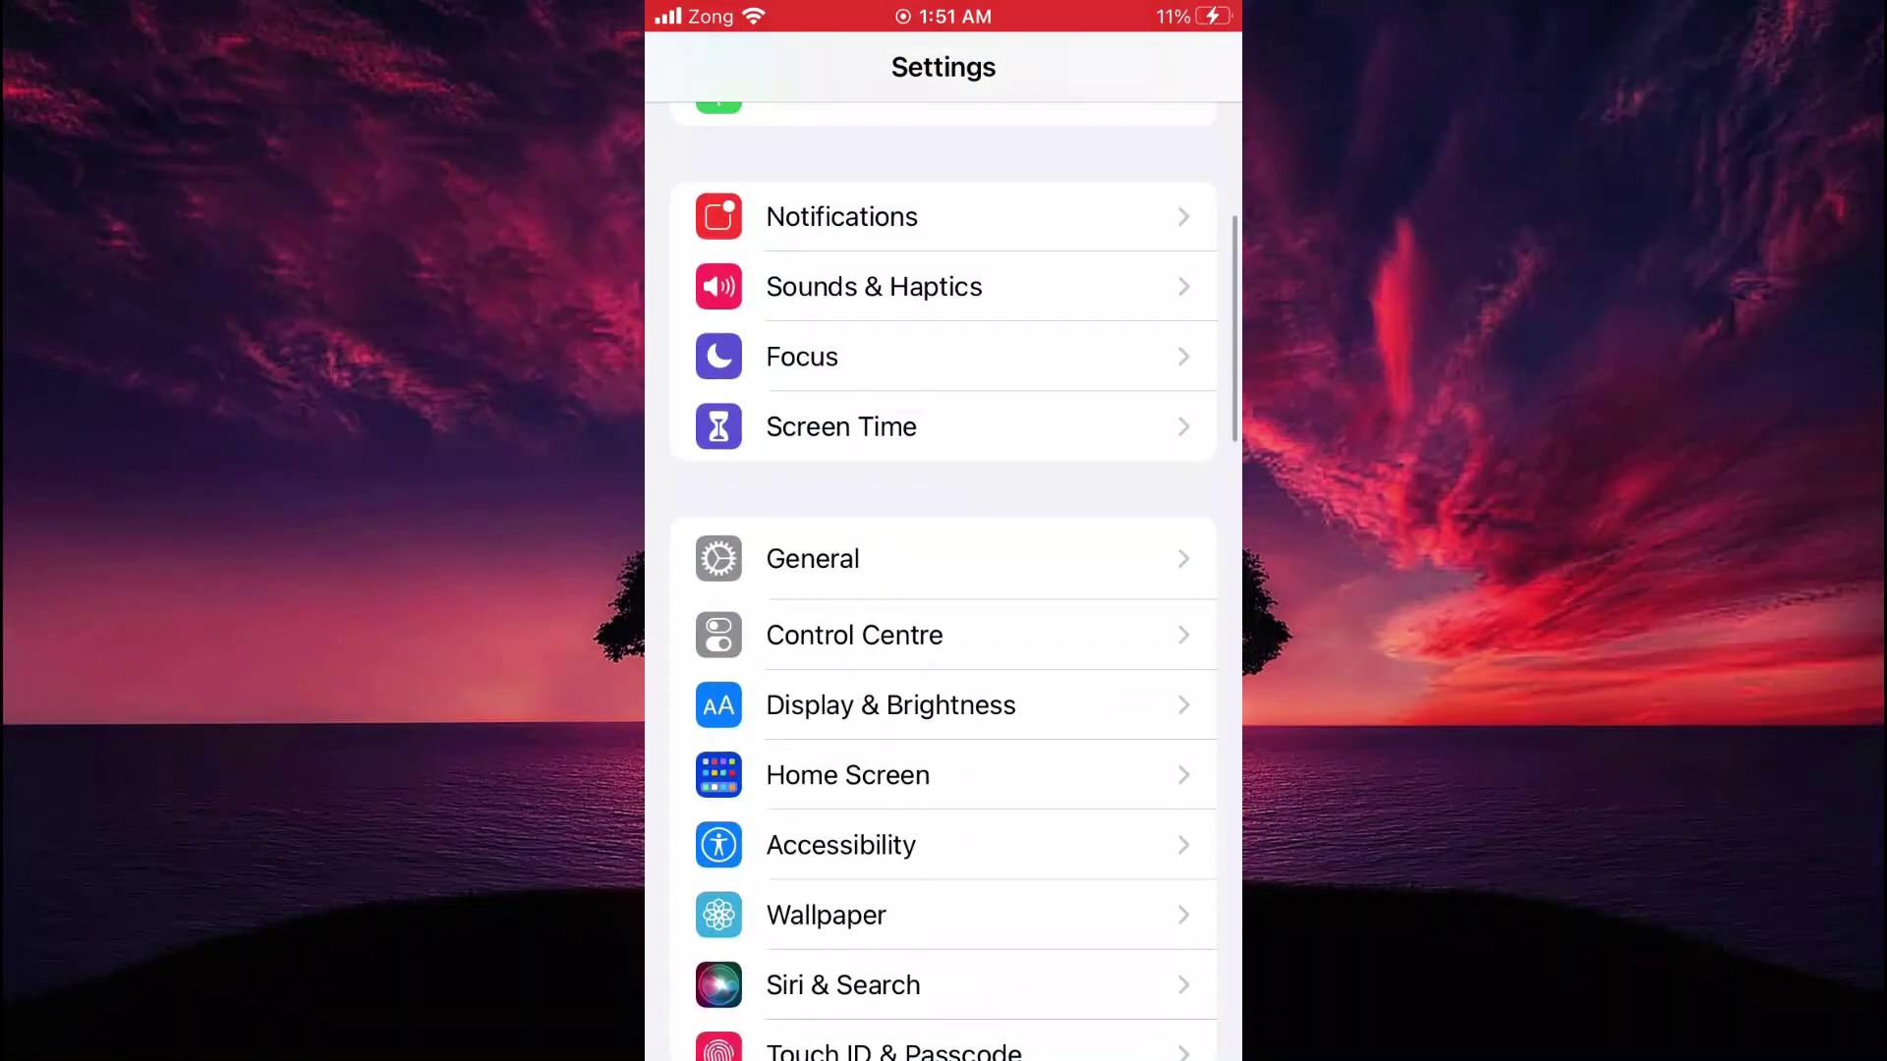
{"action": "scroll", "coordinate": [943, 589], "scroll_direction": "up", "scroll_amount": 5}
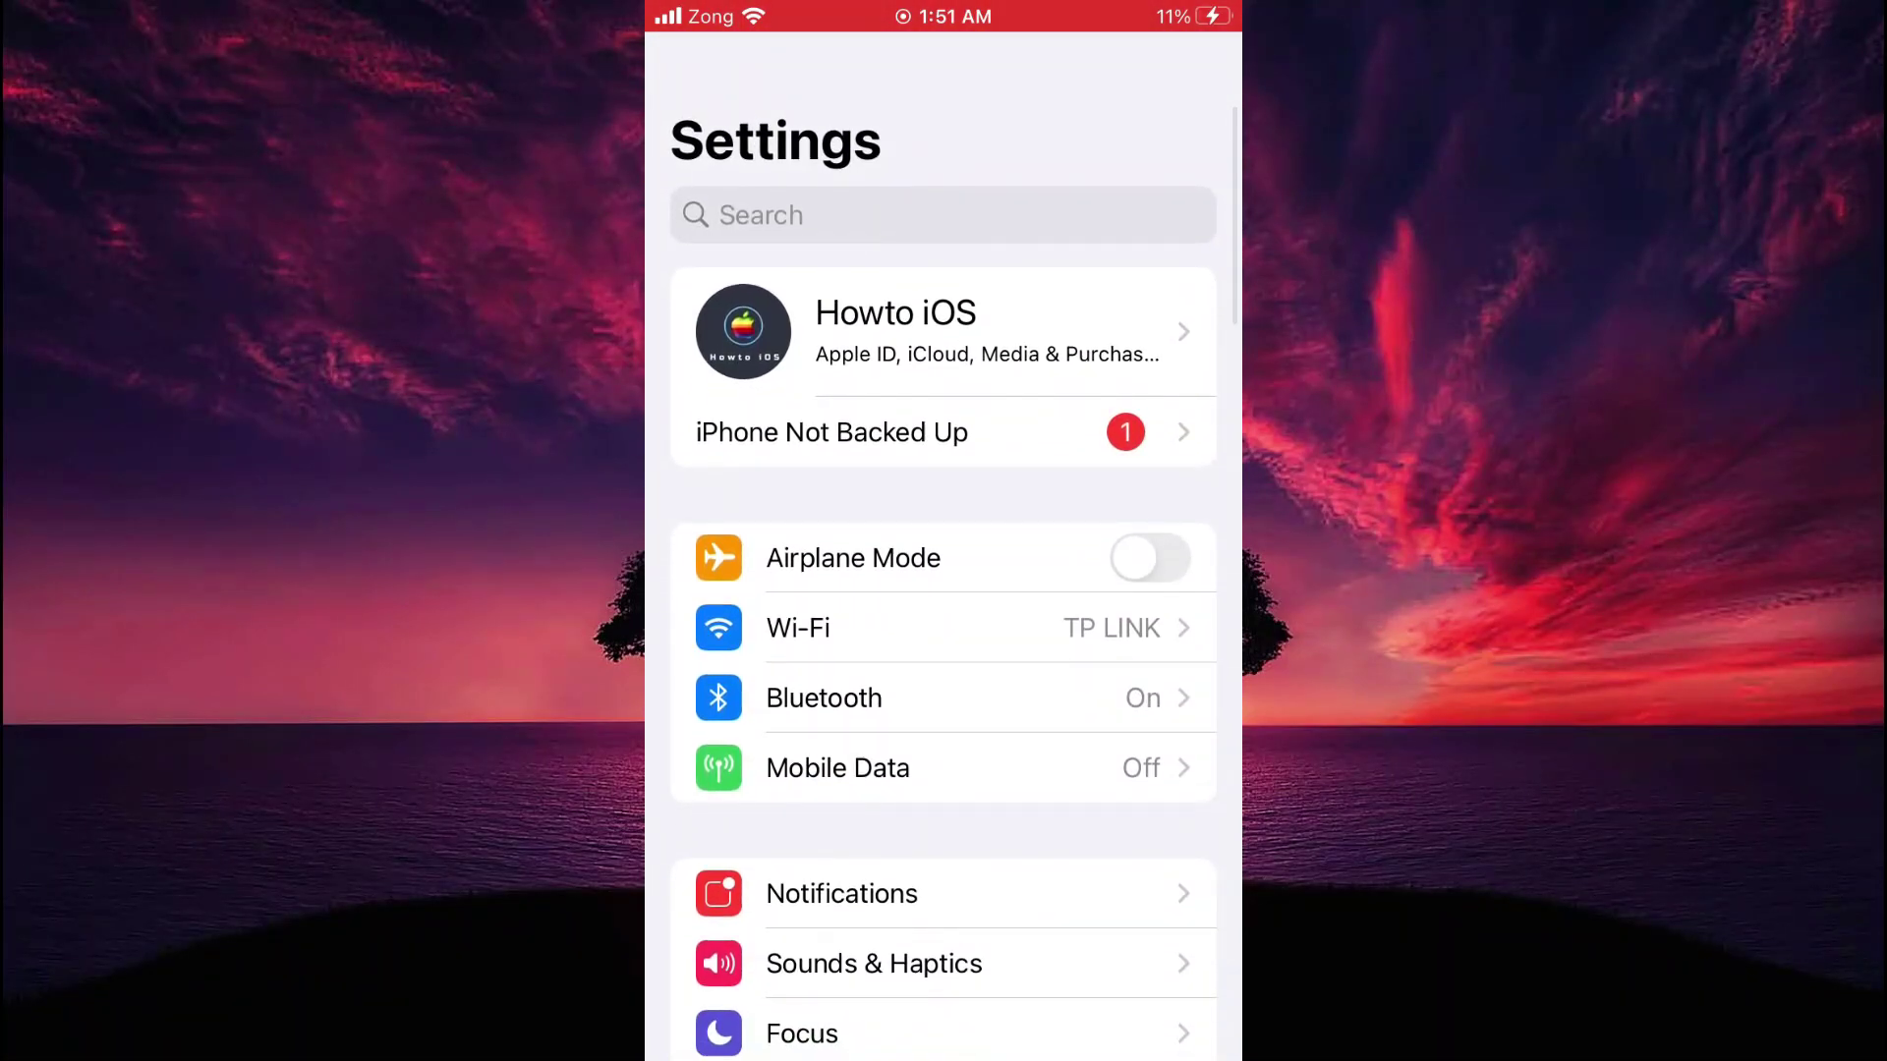
{"action": "left_click", "coordinate": [945, 331]}
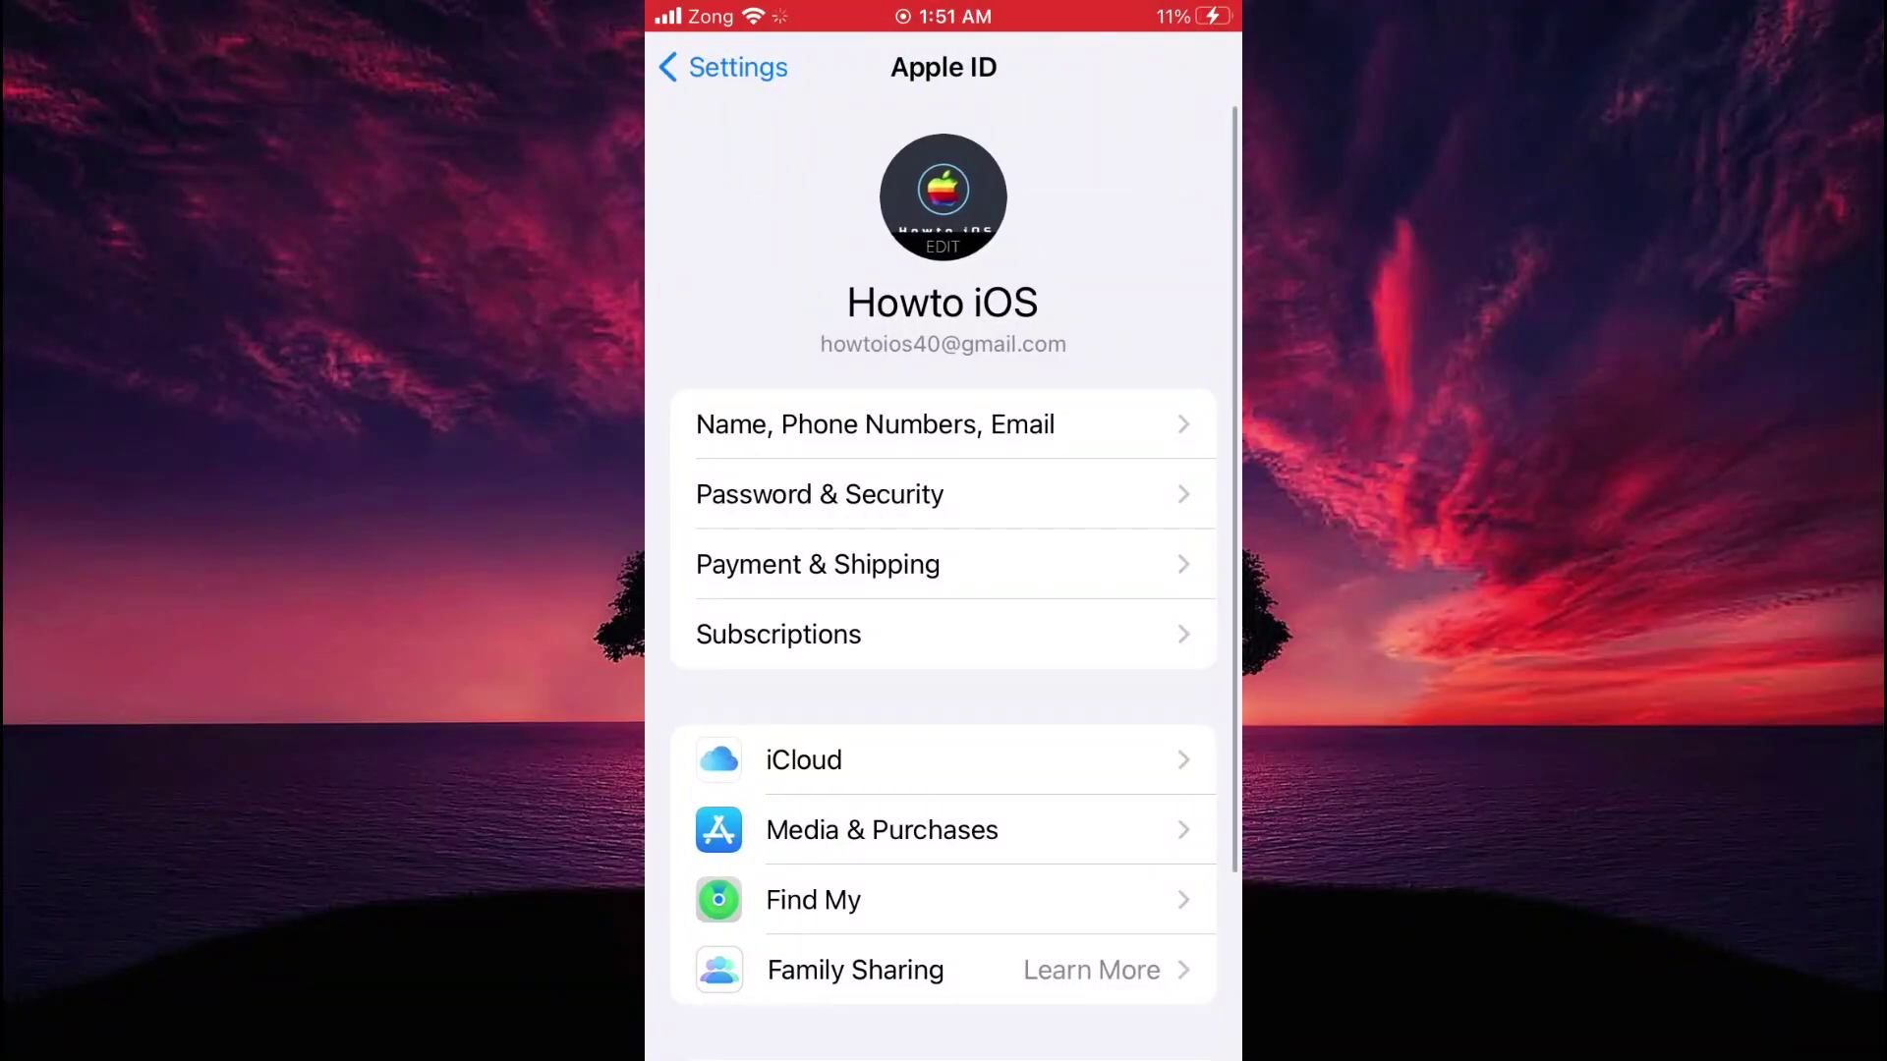
{"action": "left_click", "coordinate": [943, 760]}
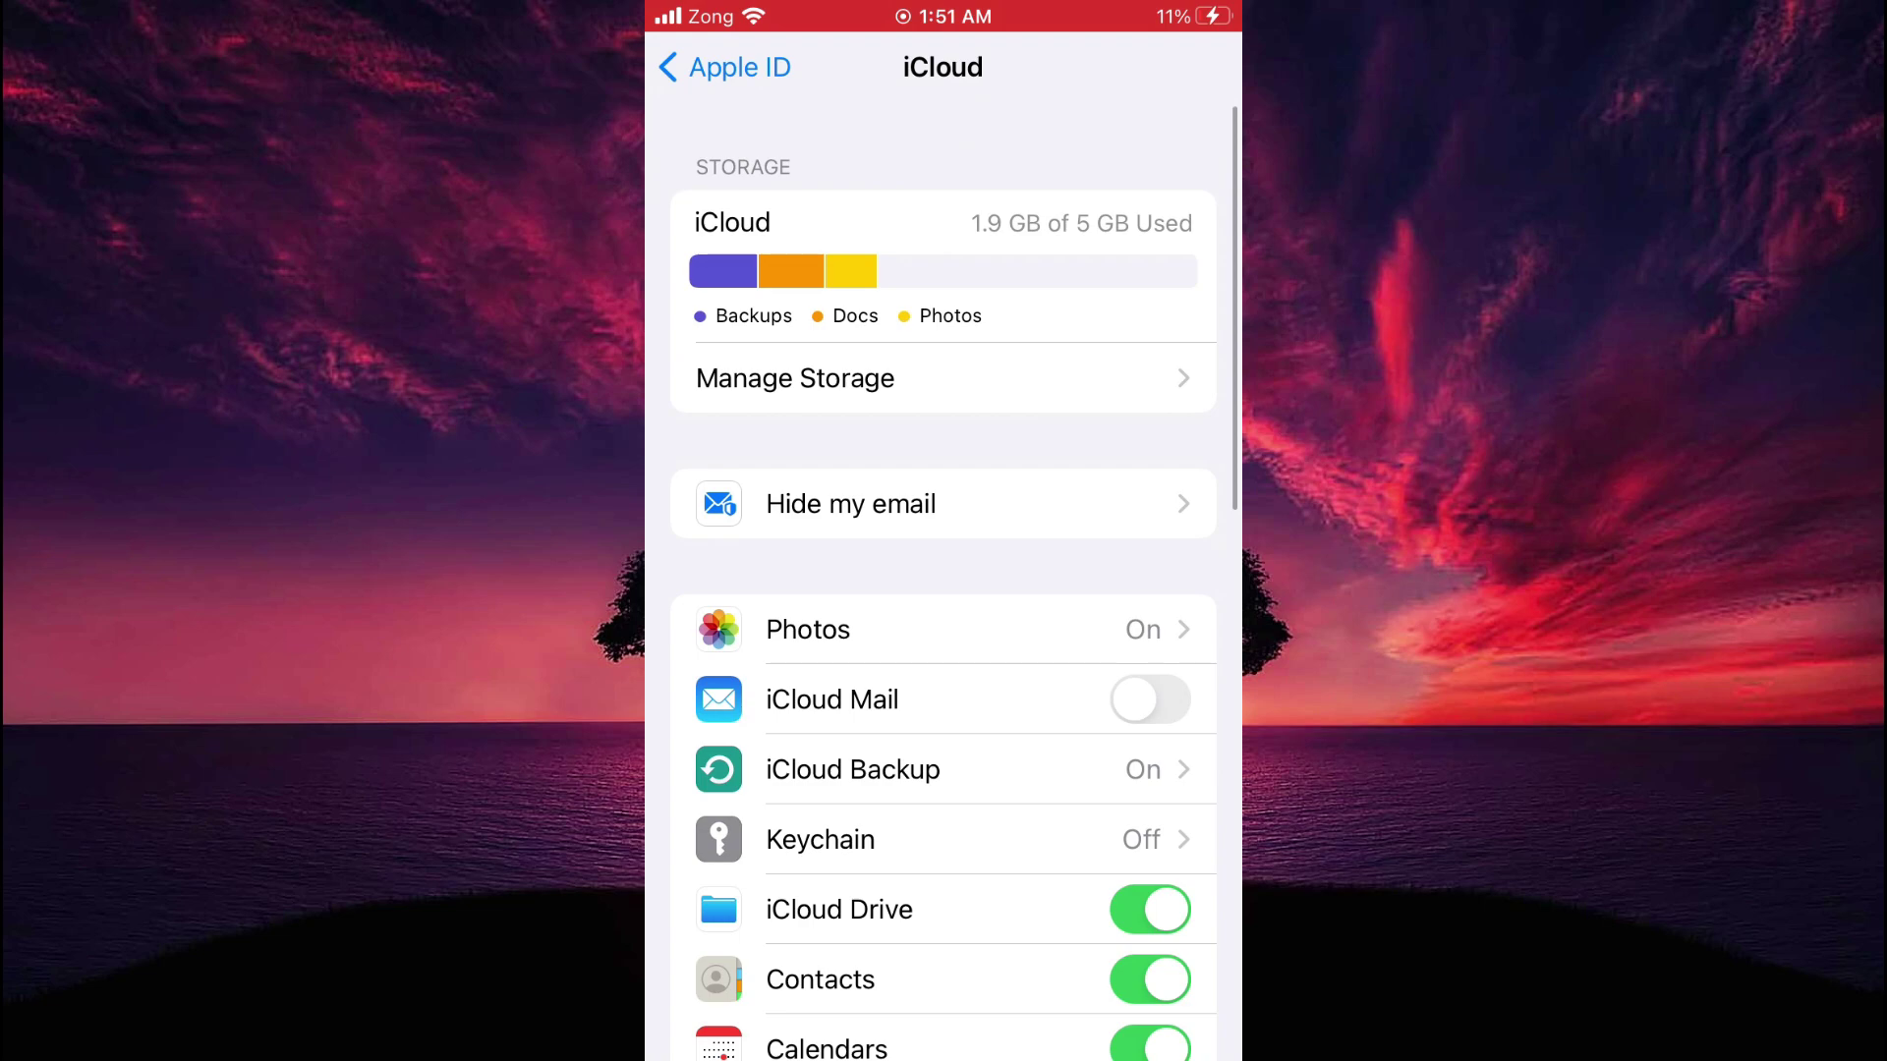
{"action": "left_click", "coordinate": [853, 770]}
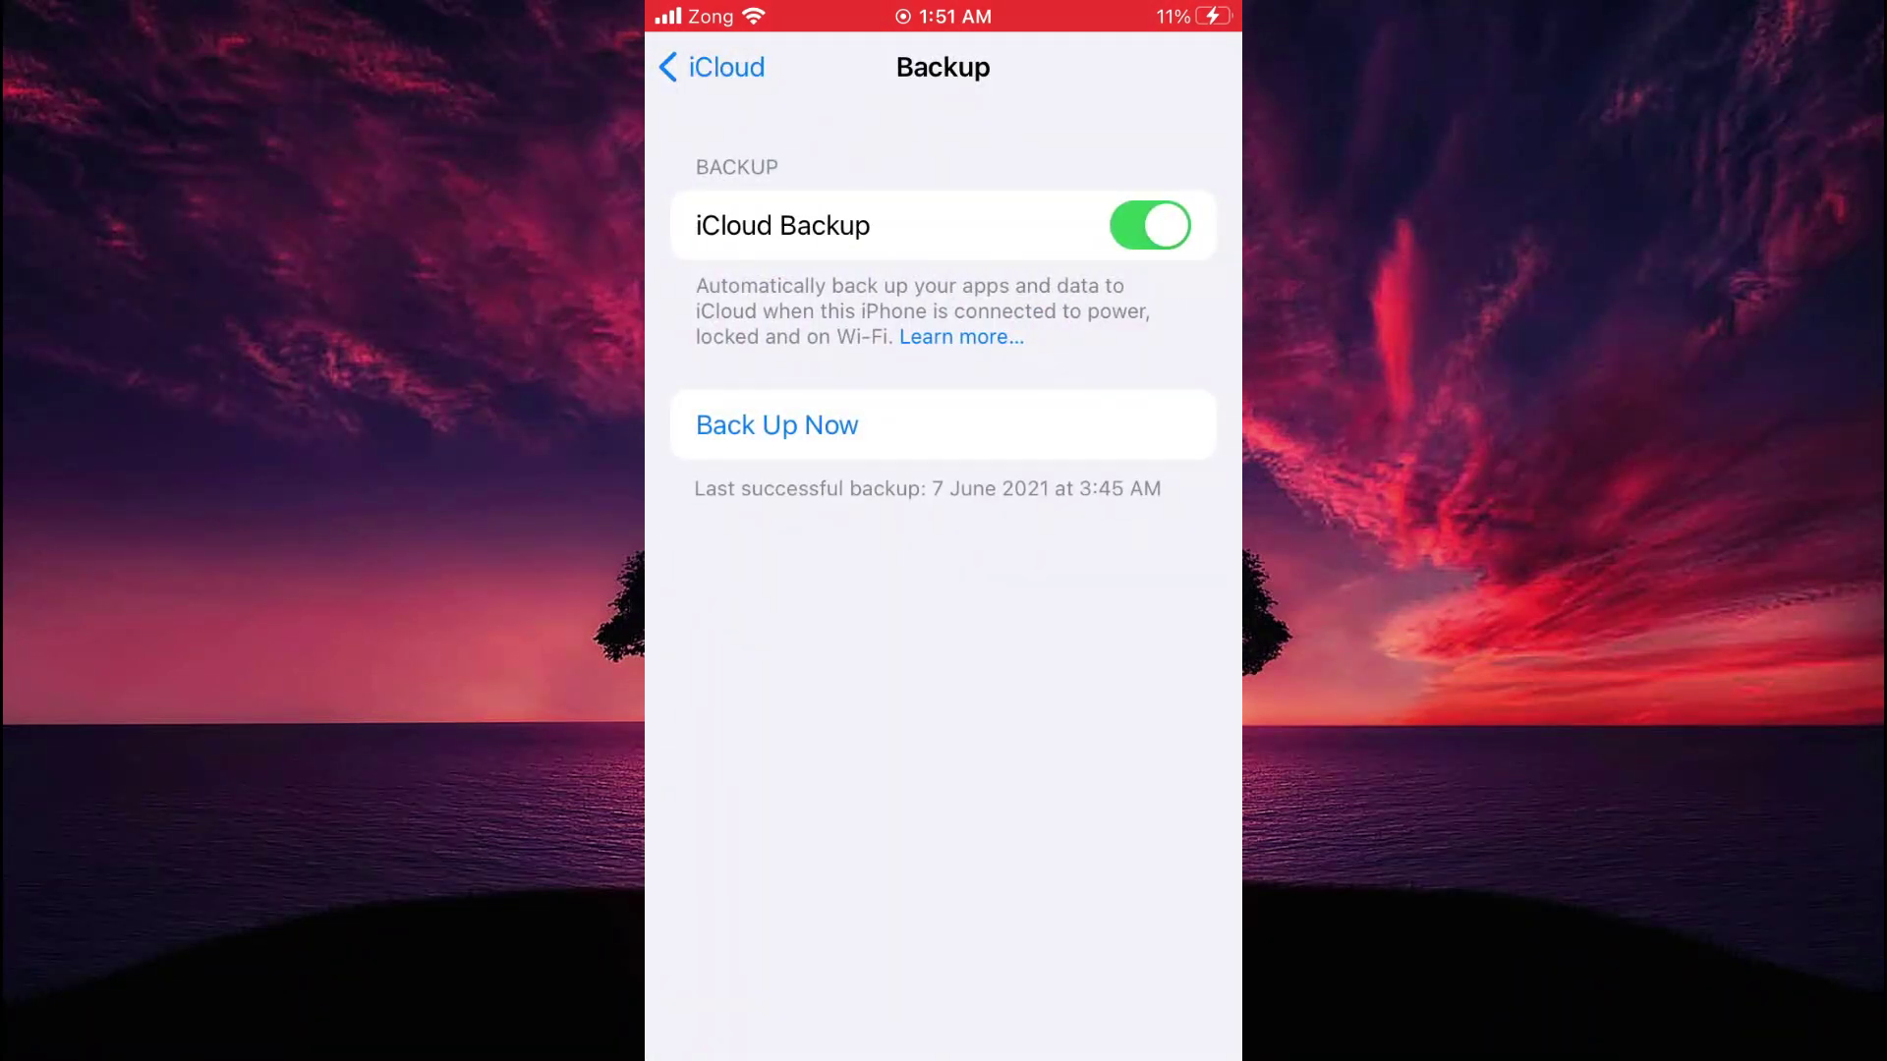
Start an iCloud backup with Back Up Now, then cancel the running backup
{"action": "left_click", "coordinate": [776, 426]}
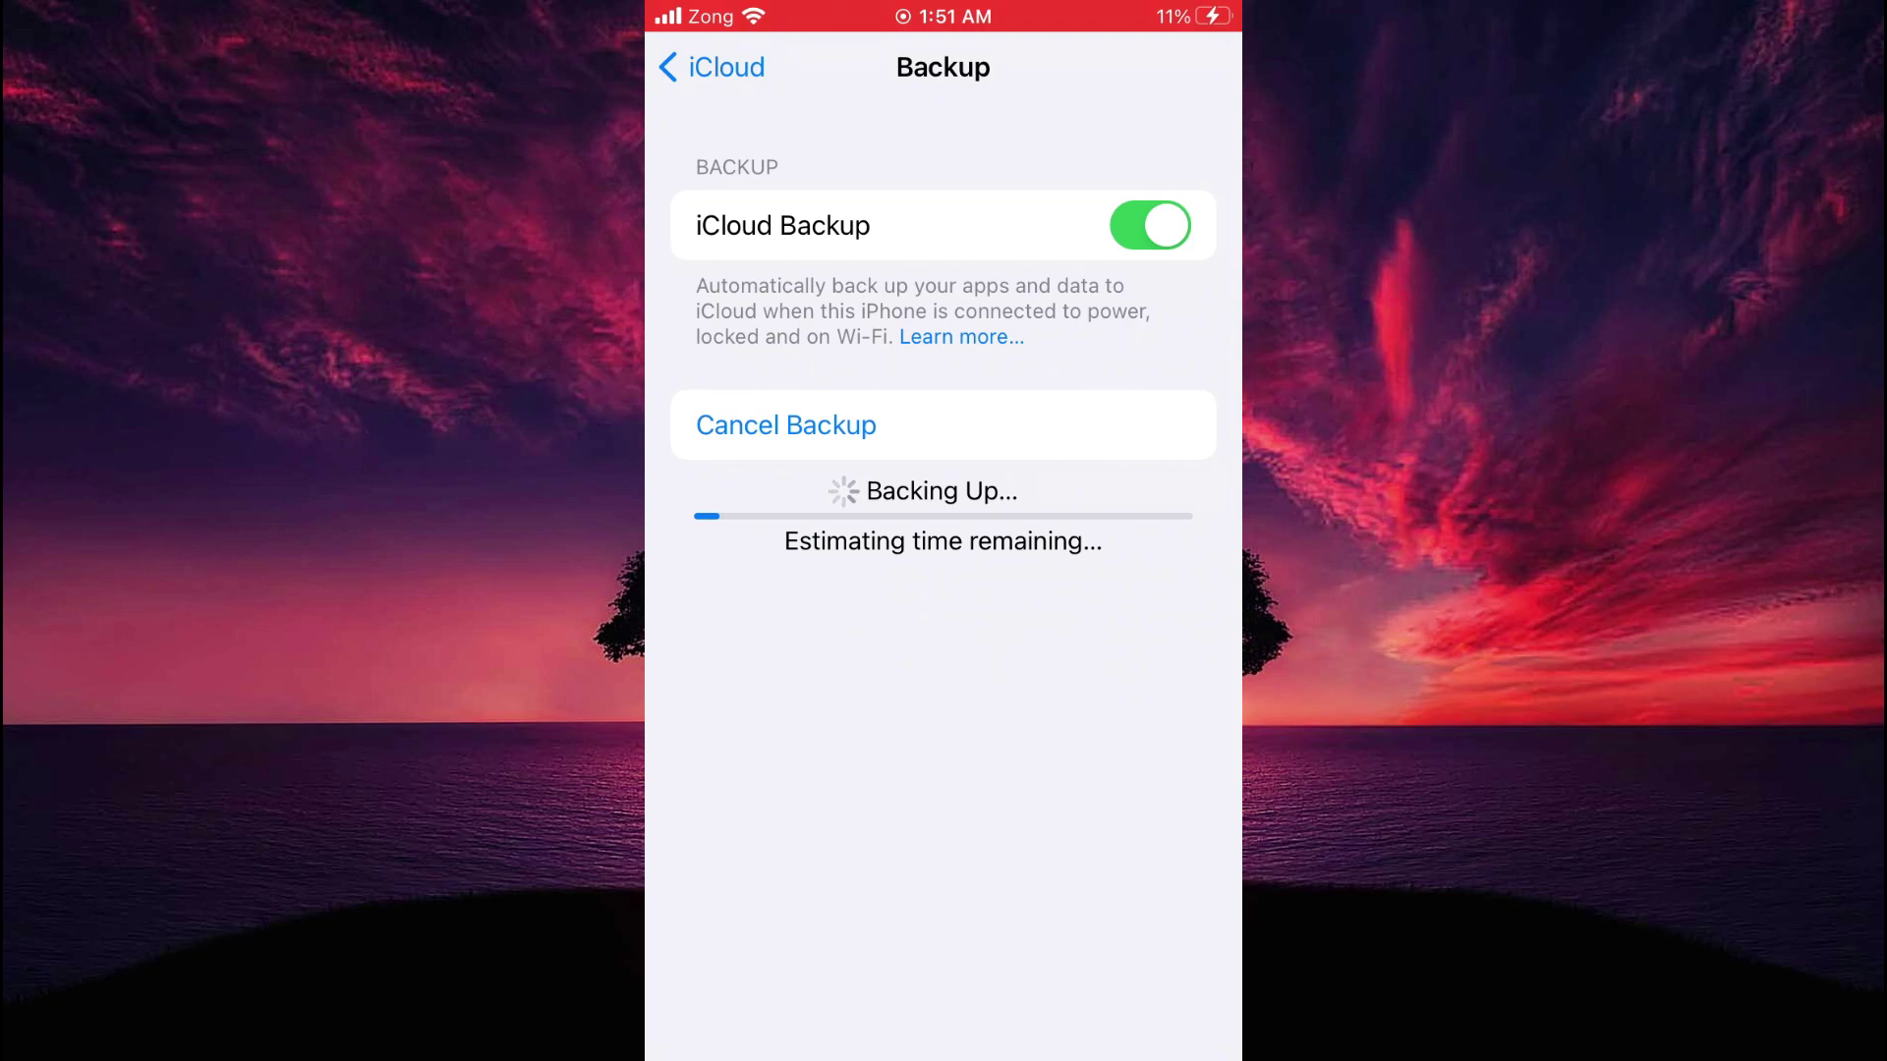
{"action": "left_click", "coordinate": [785, 425]}
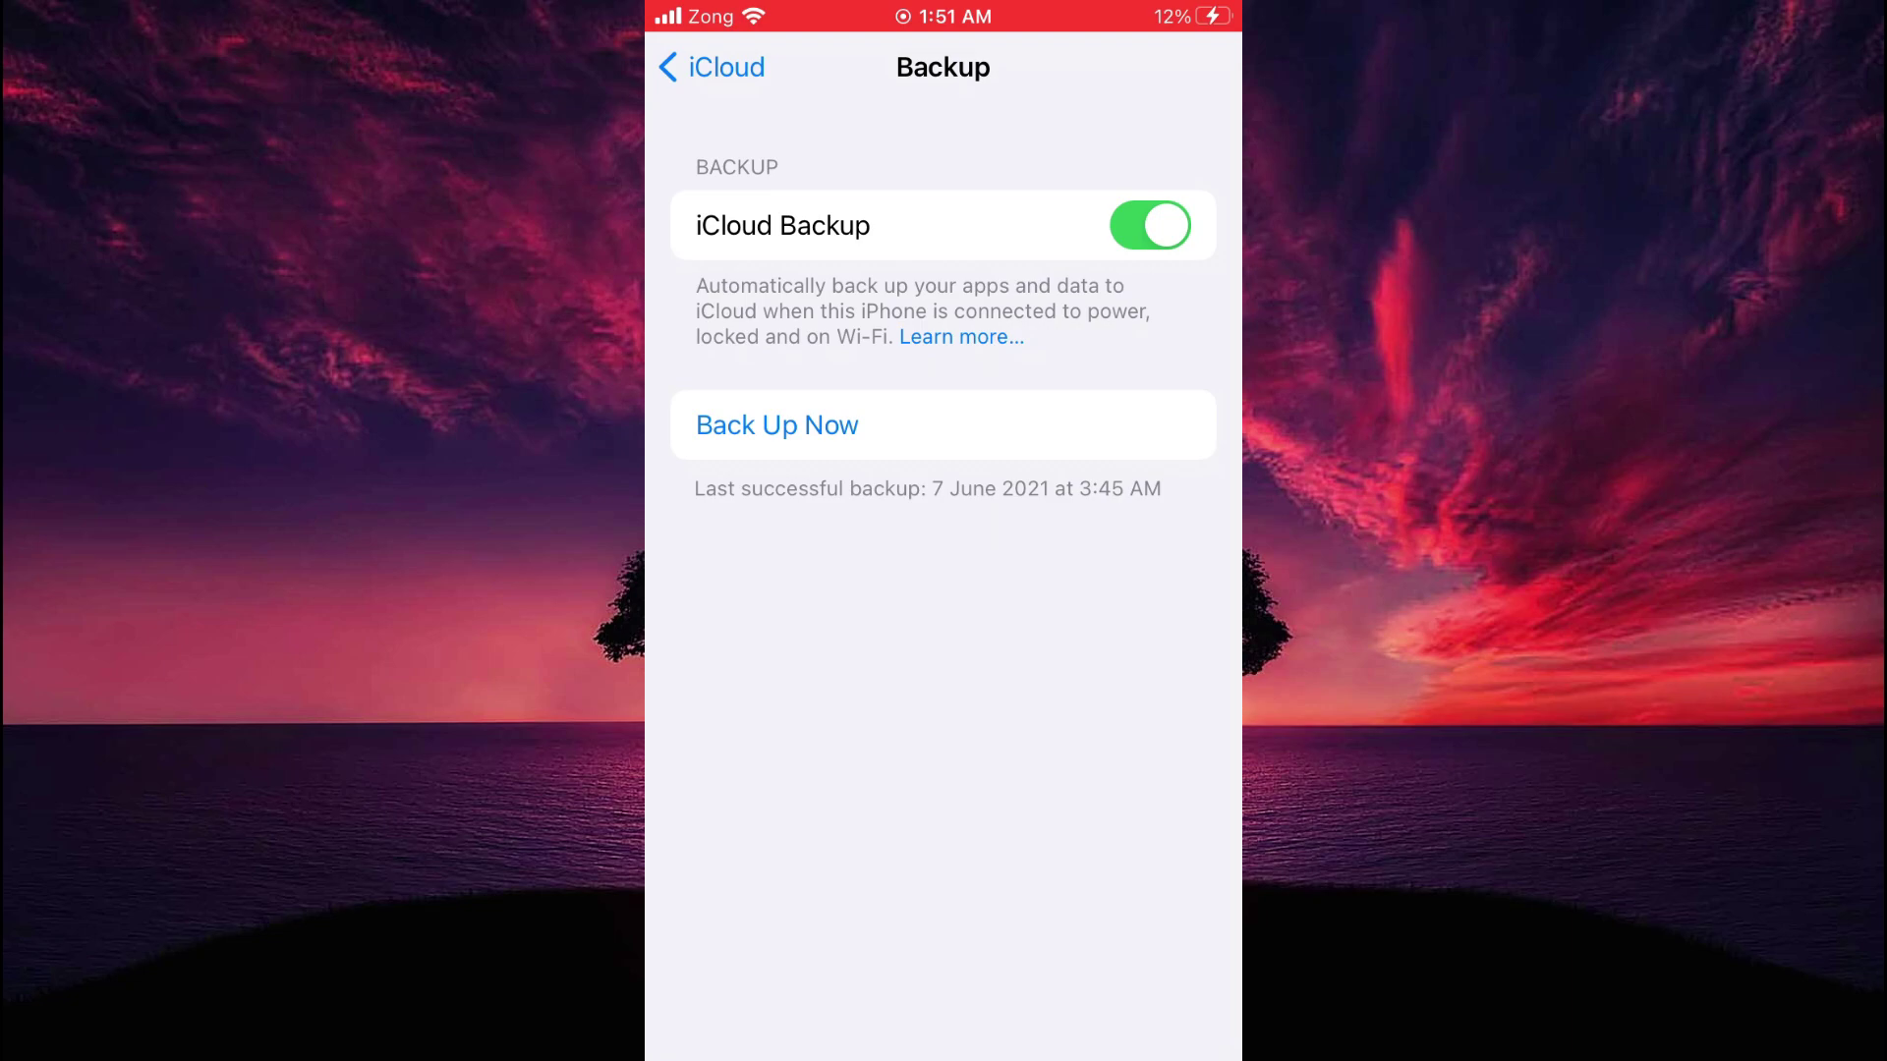
Download the beta configuration profile in Safari, allow it, dismiss the notice and go home
{"action": "left_click", "coordinate": [874, 989]}
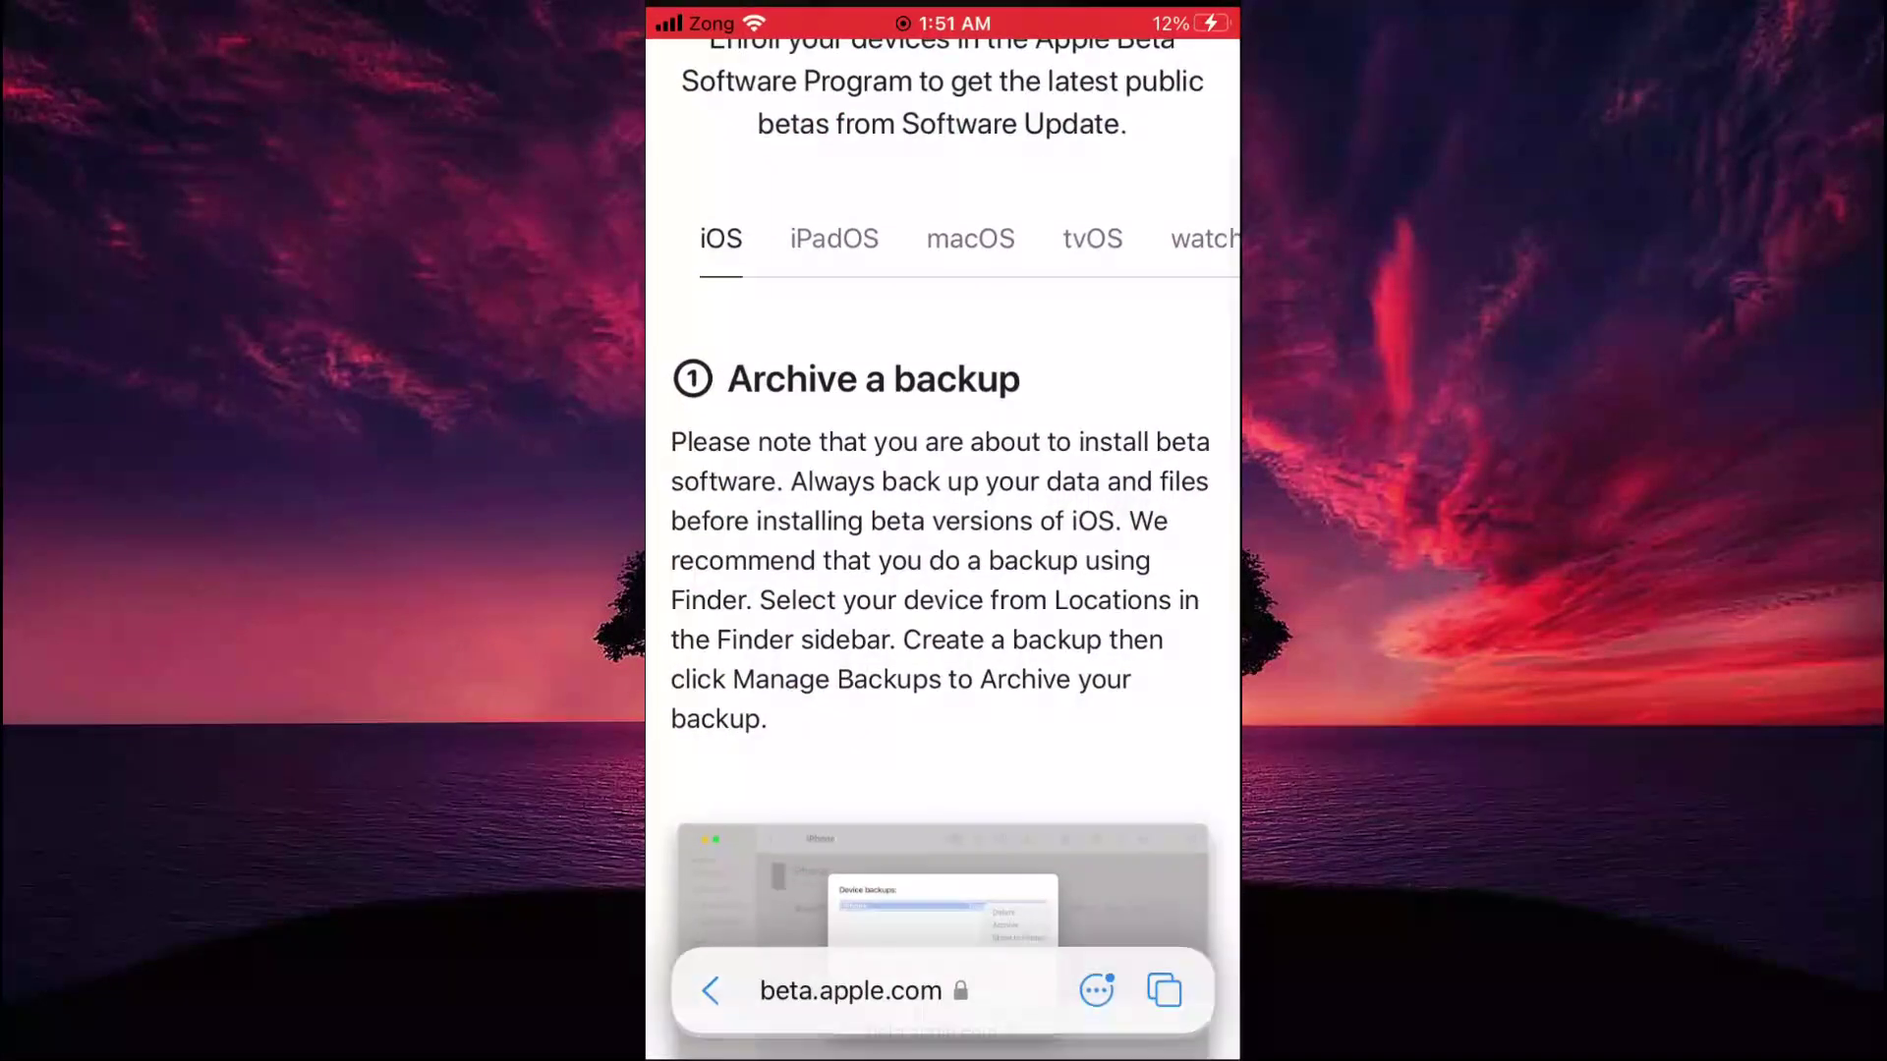
{"action": "scroll", "coordinate": [945, 589], "scroll_direction": "down", "scroll_amount": 2}
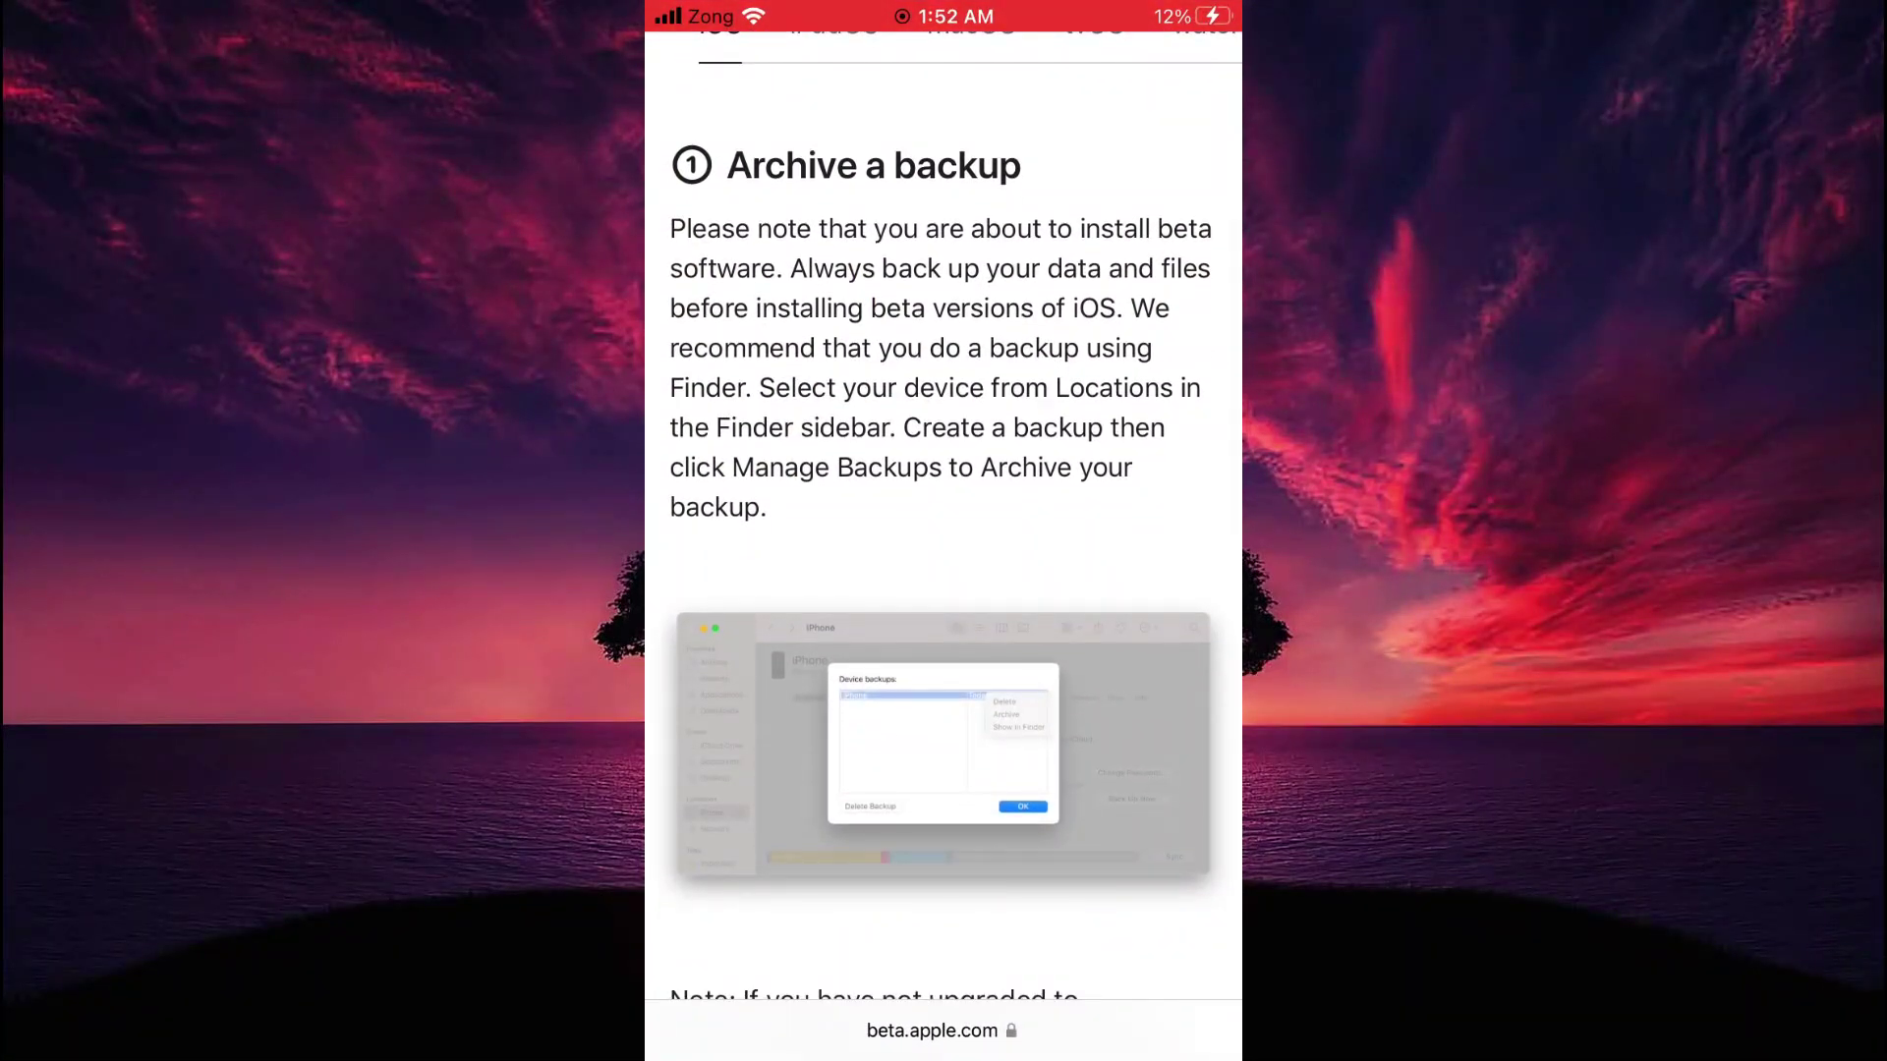
{"action": "scroll", "coordinate": [943, 590], "scroll_direction": "down", "scroll_amount": 5}
{"action": "scroll", "coordinate": [943, 590], "scroll_direction": "down", "scroll_amount": 5}
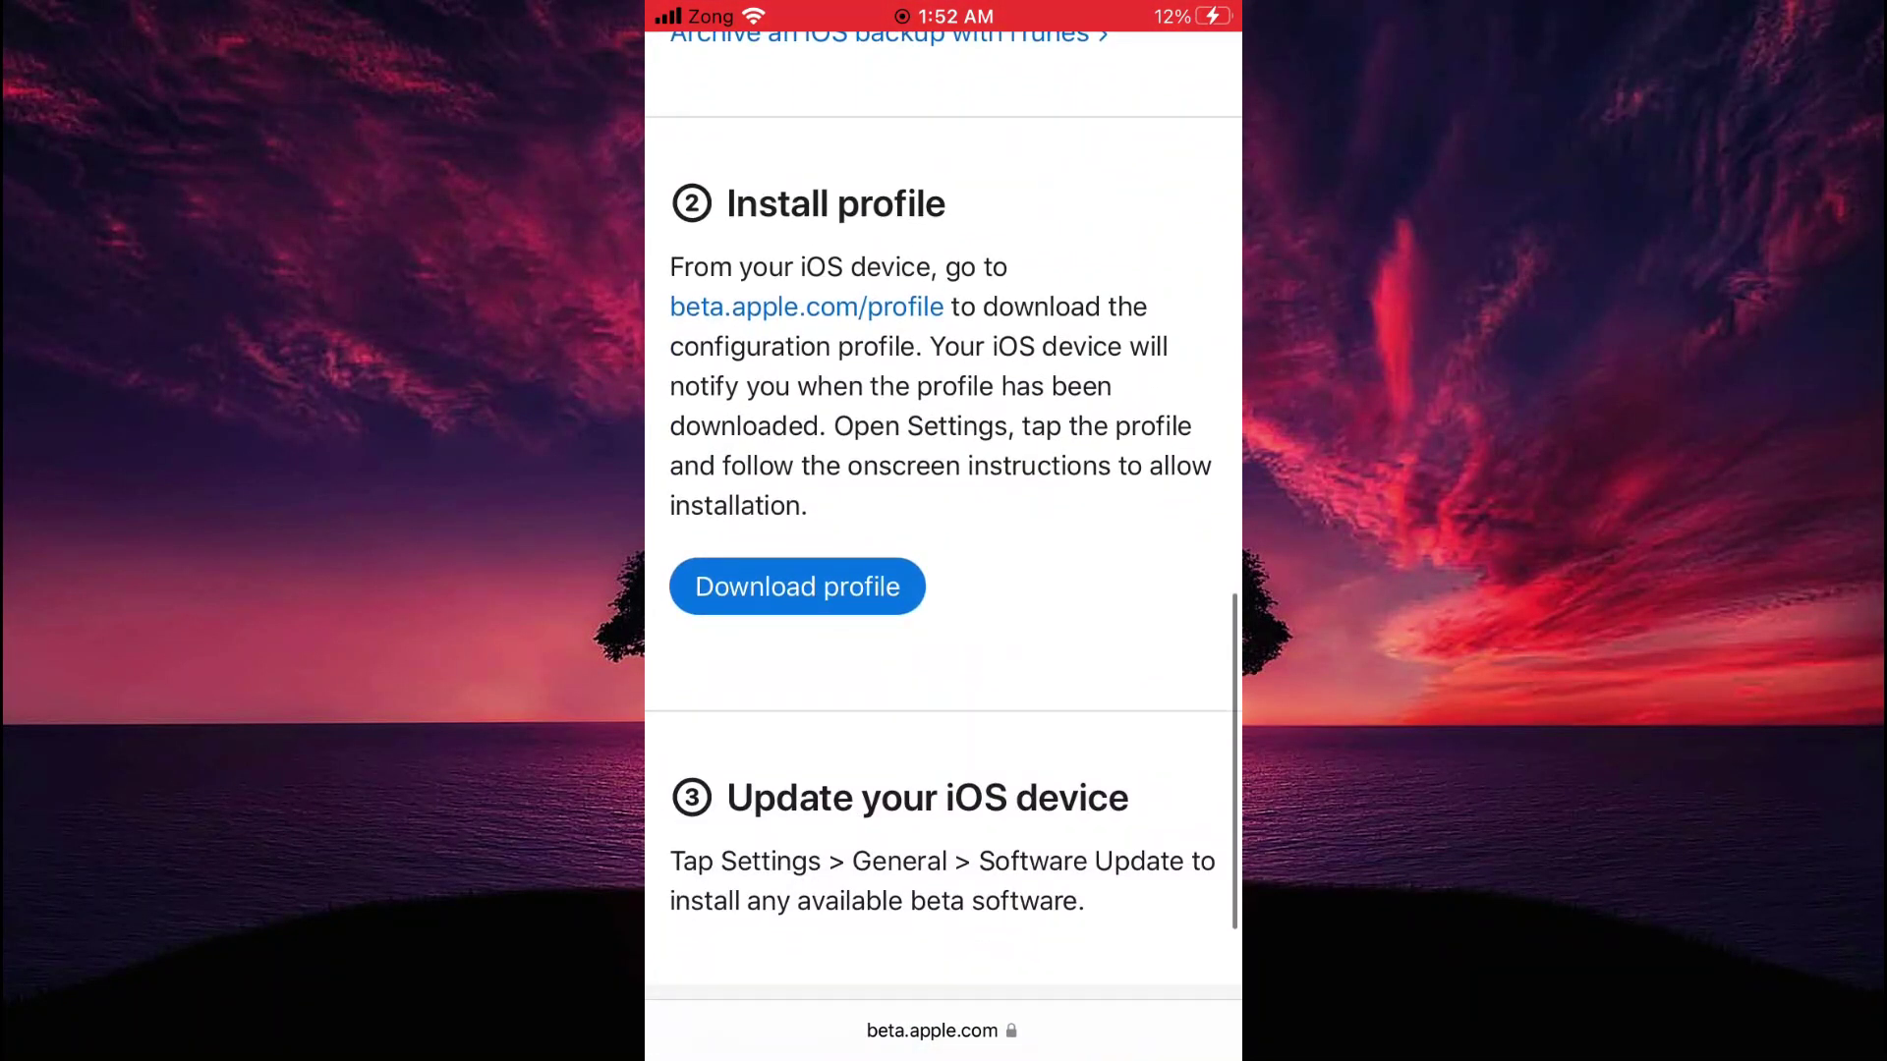
{"action": "left_click", "coordinate": [796, 586]}
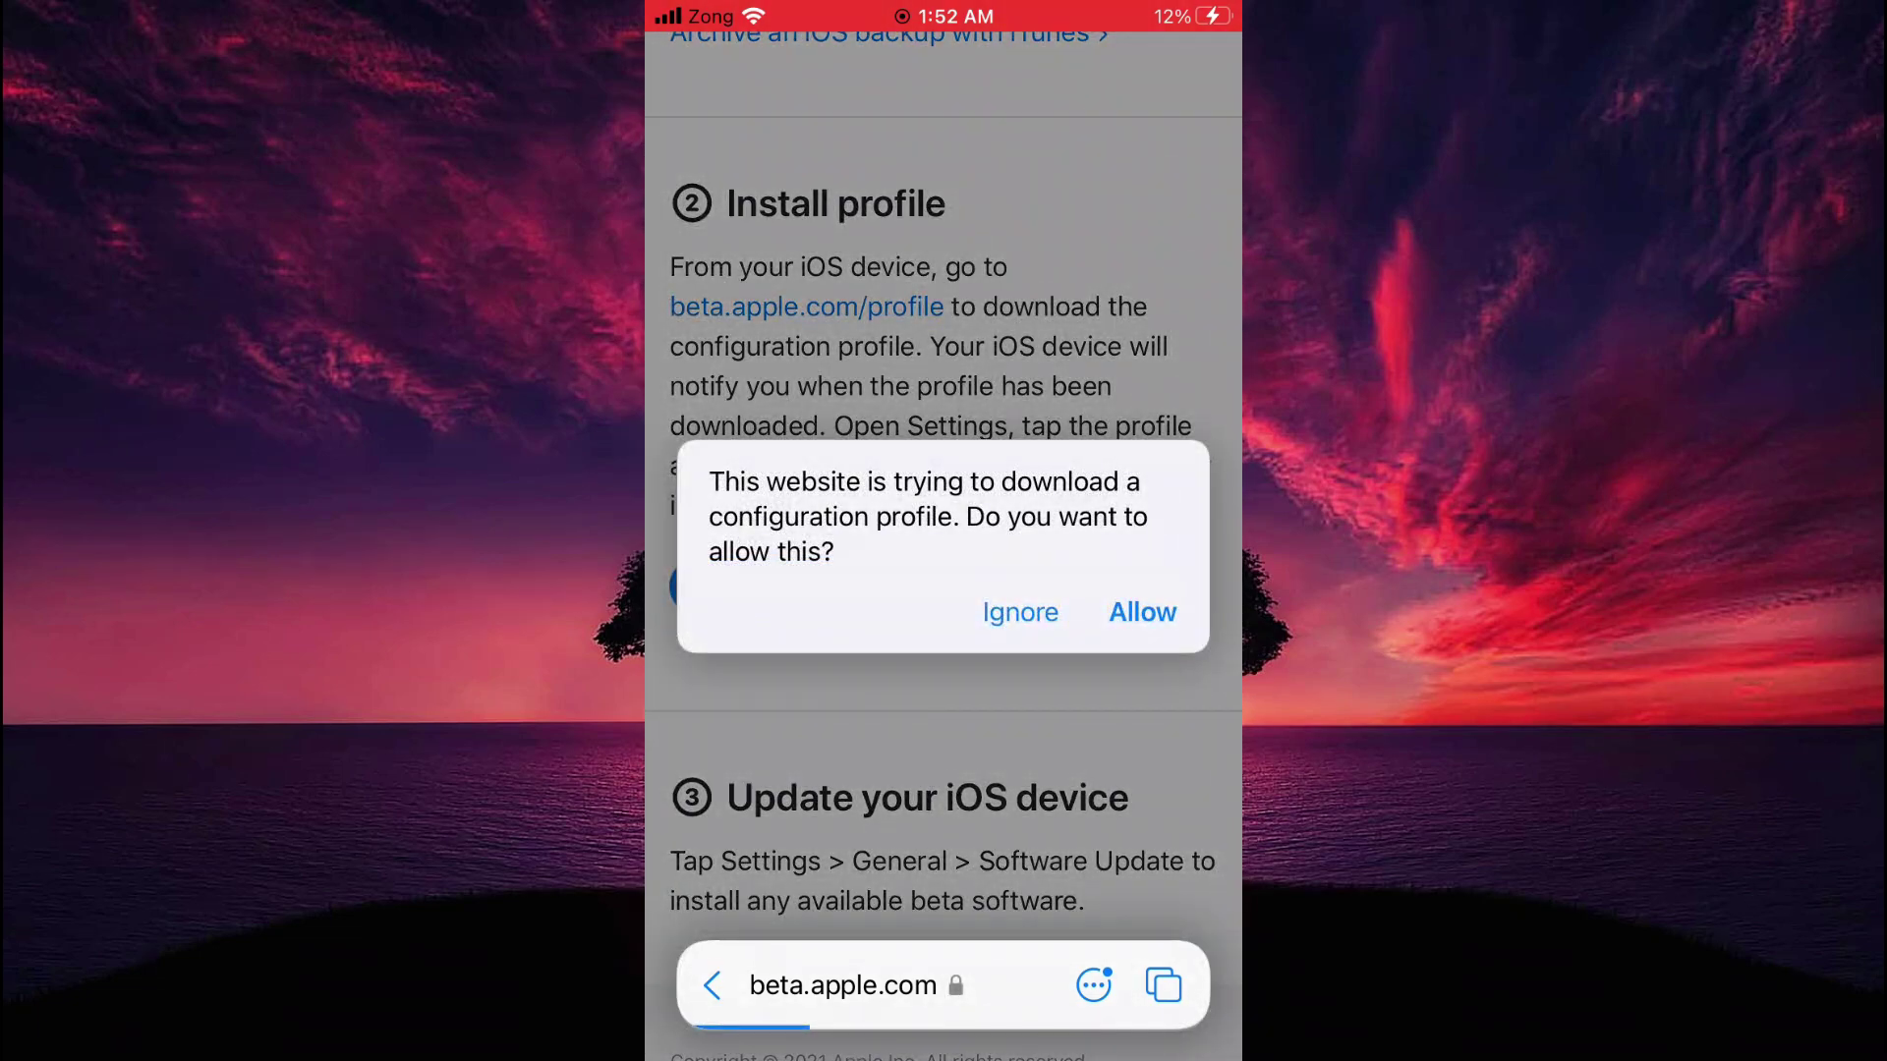
{"action": "left_click", "coordinate": [1143, 612]}
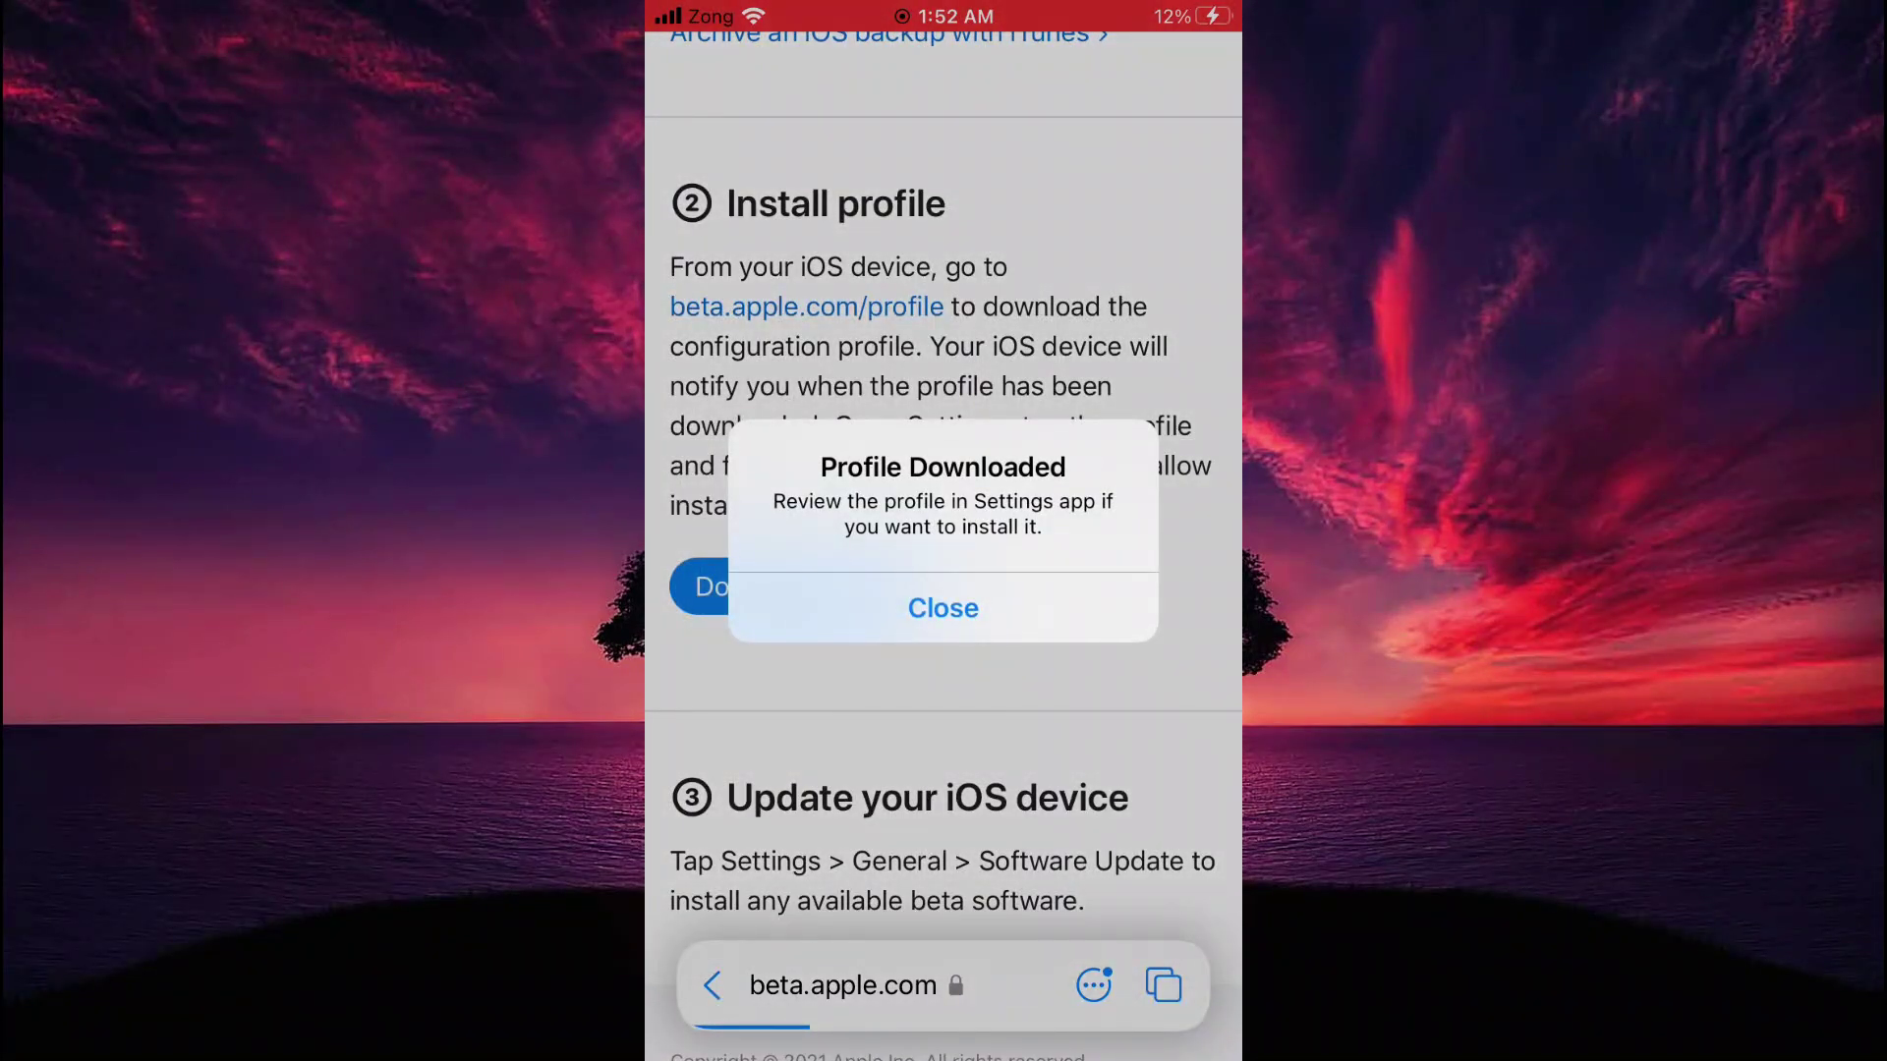
{"action": "left_click", "coordinate": [943, 607]}
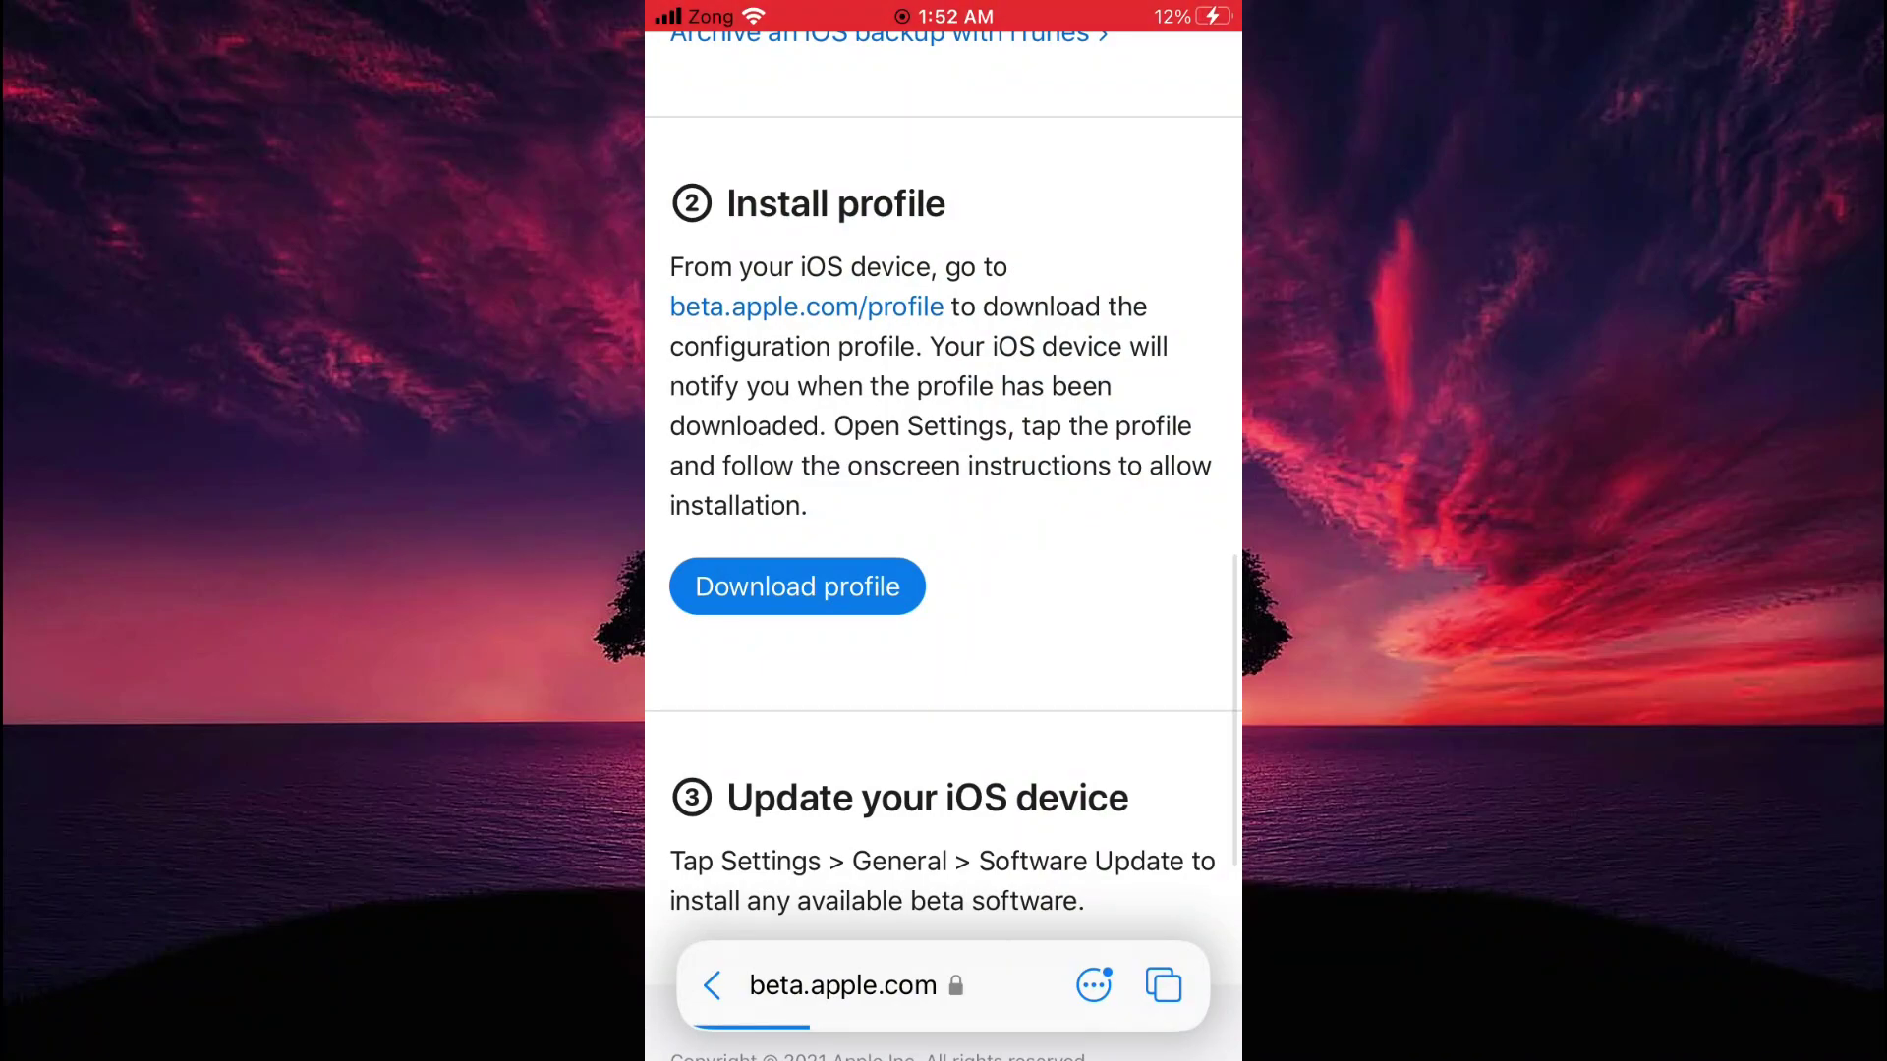
{"action": "left_click_drag", "start_coordinate": [944, 1050], "coordinate": [945, 664]}
Return to the main Settings list, open Profile Downloaded and review its More Details
{"action": "left_click", "coordinate": [1011, 653]}
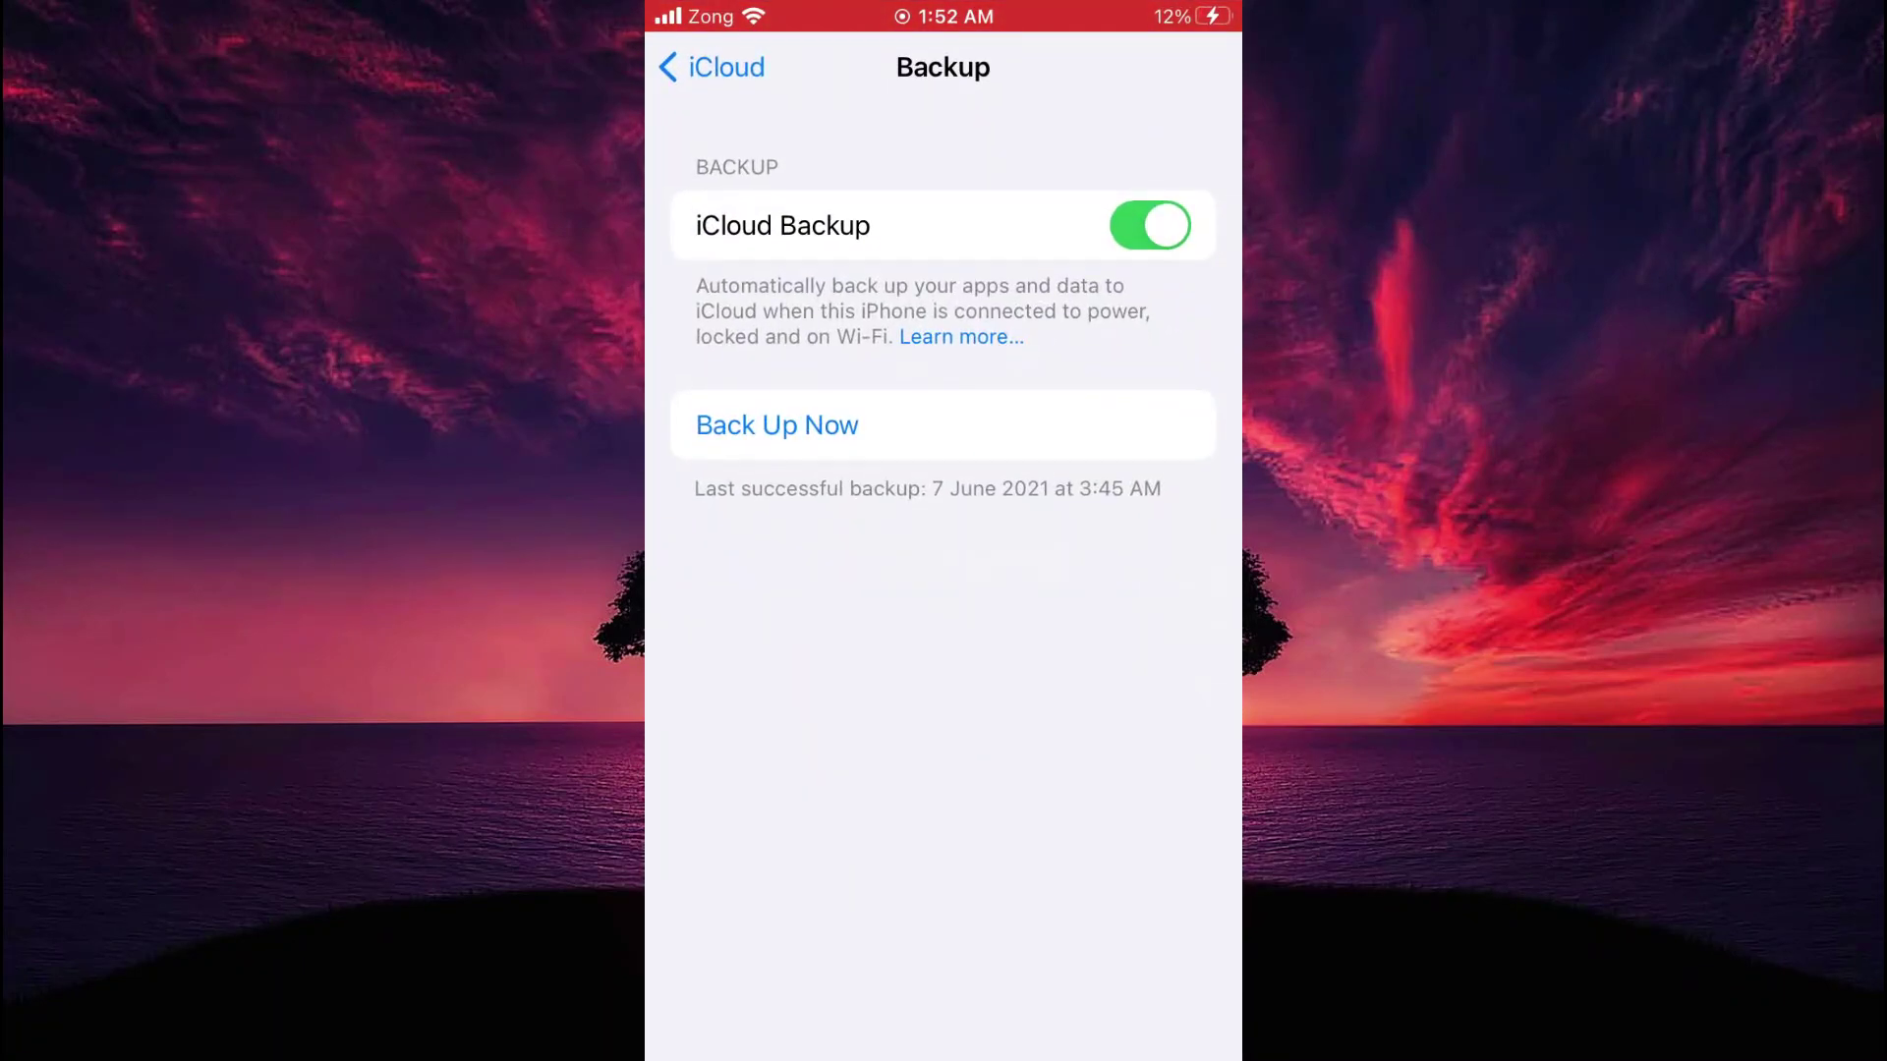
{"action": "left_click", "coordinate": [712, 67]}
{"action": "left_click", "coordinate": [713, 65]}
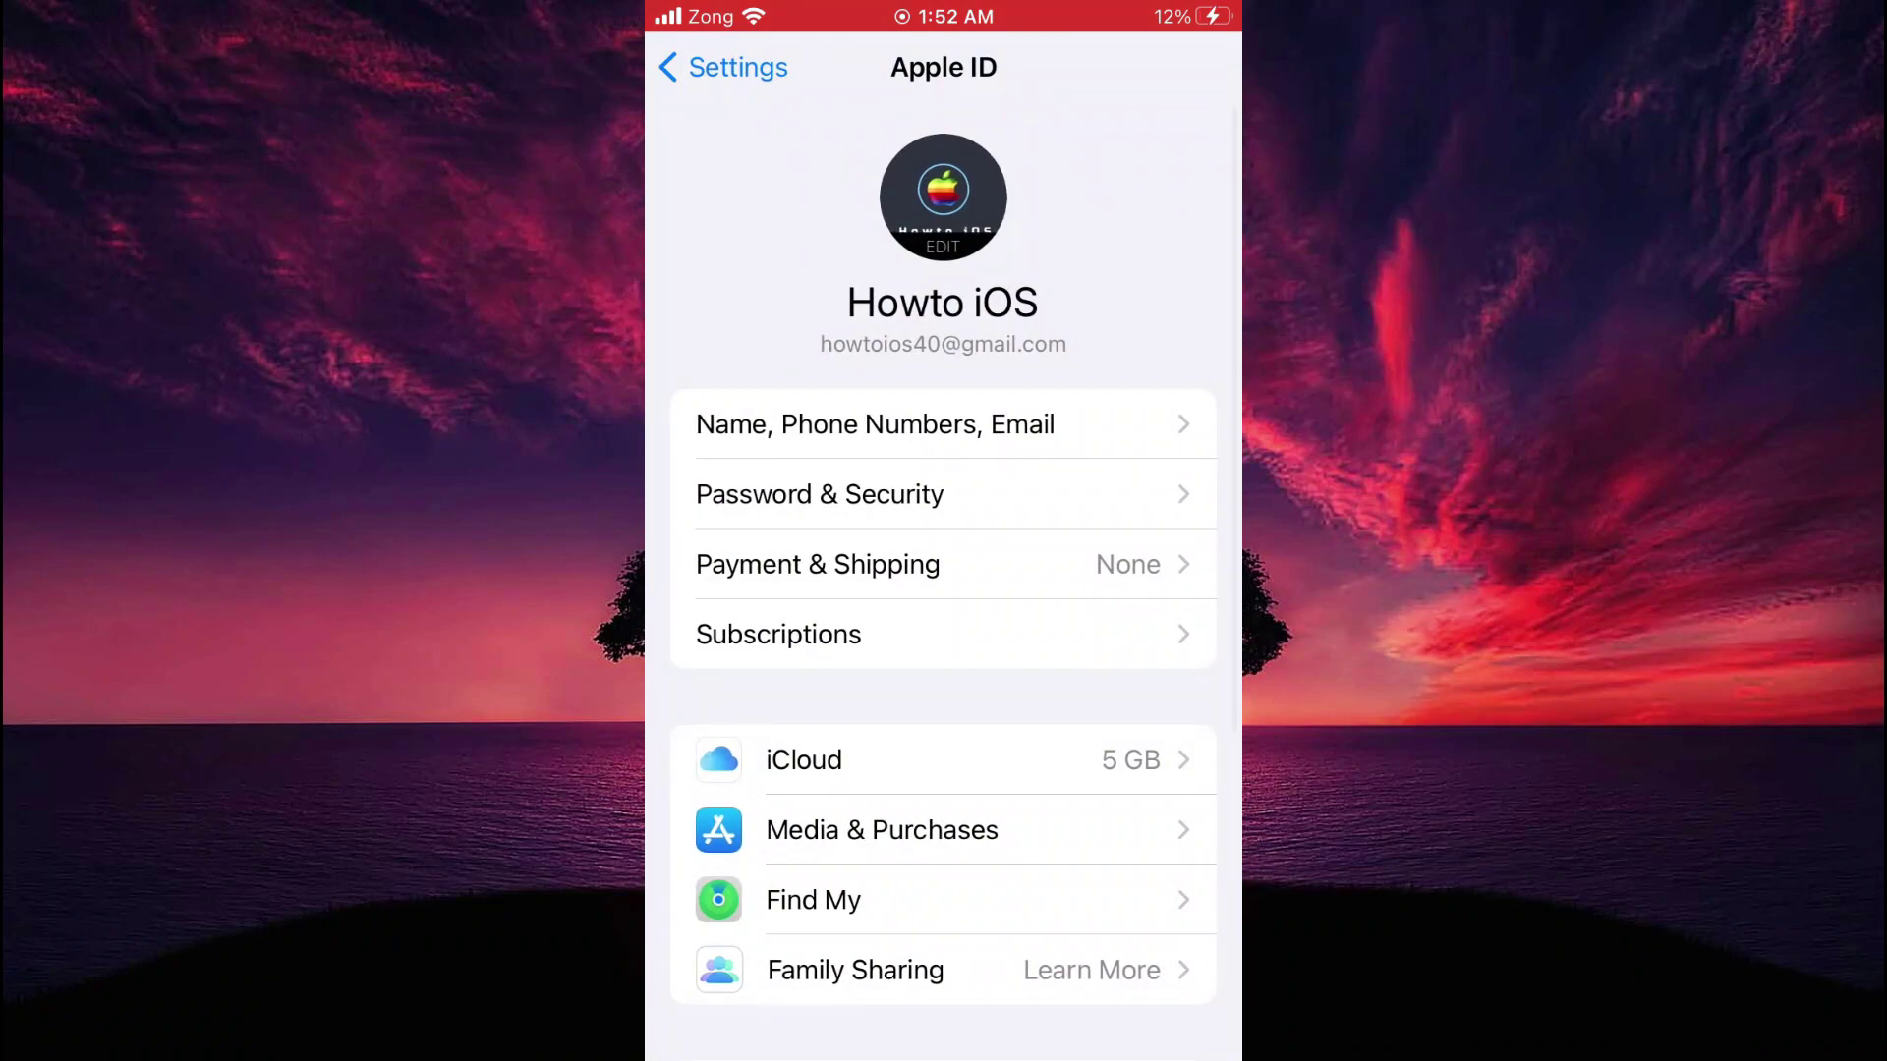
{"action": "left_click", "coordinate": [723, 66]}
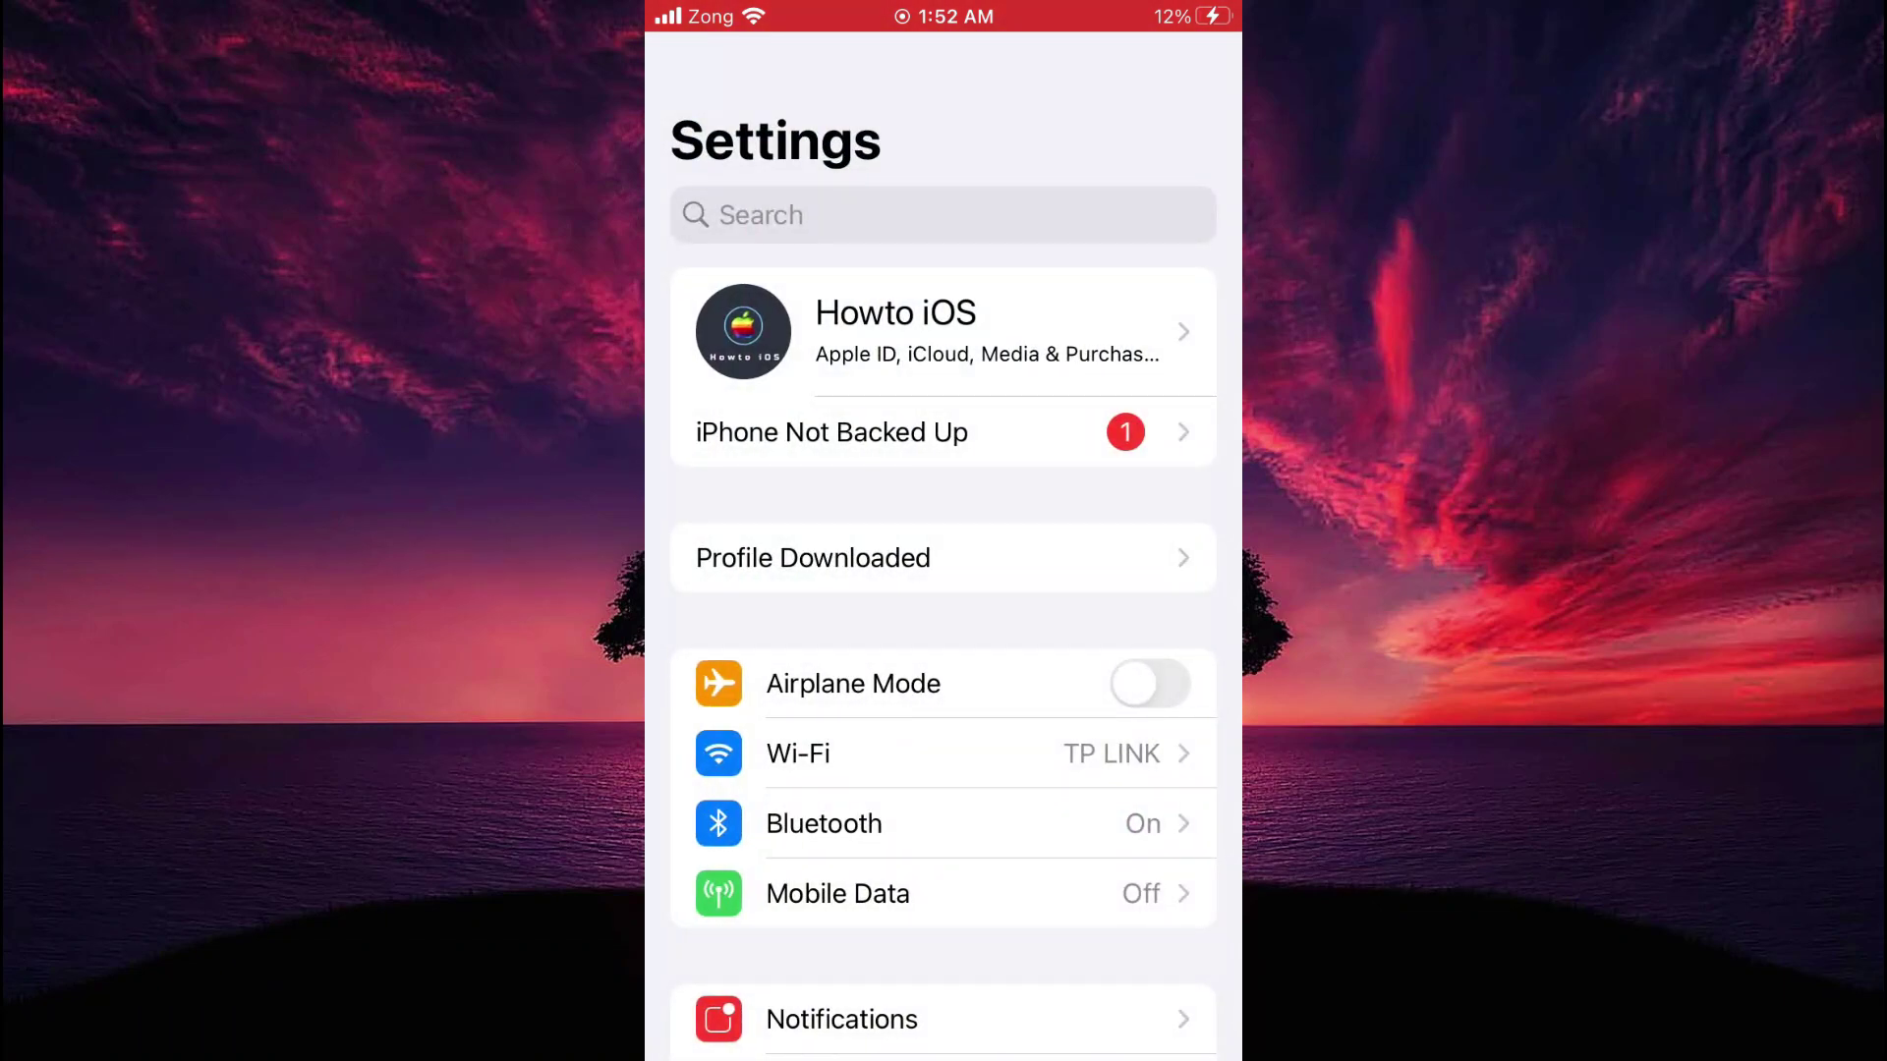
{"action": "left_click", "coordinate": [813, 557]}
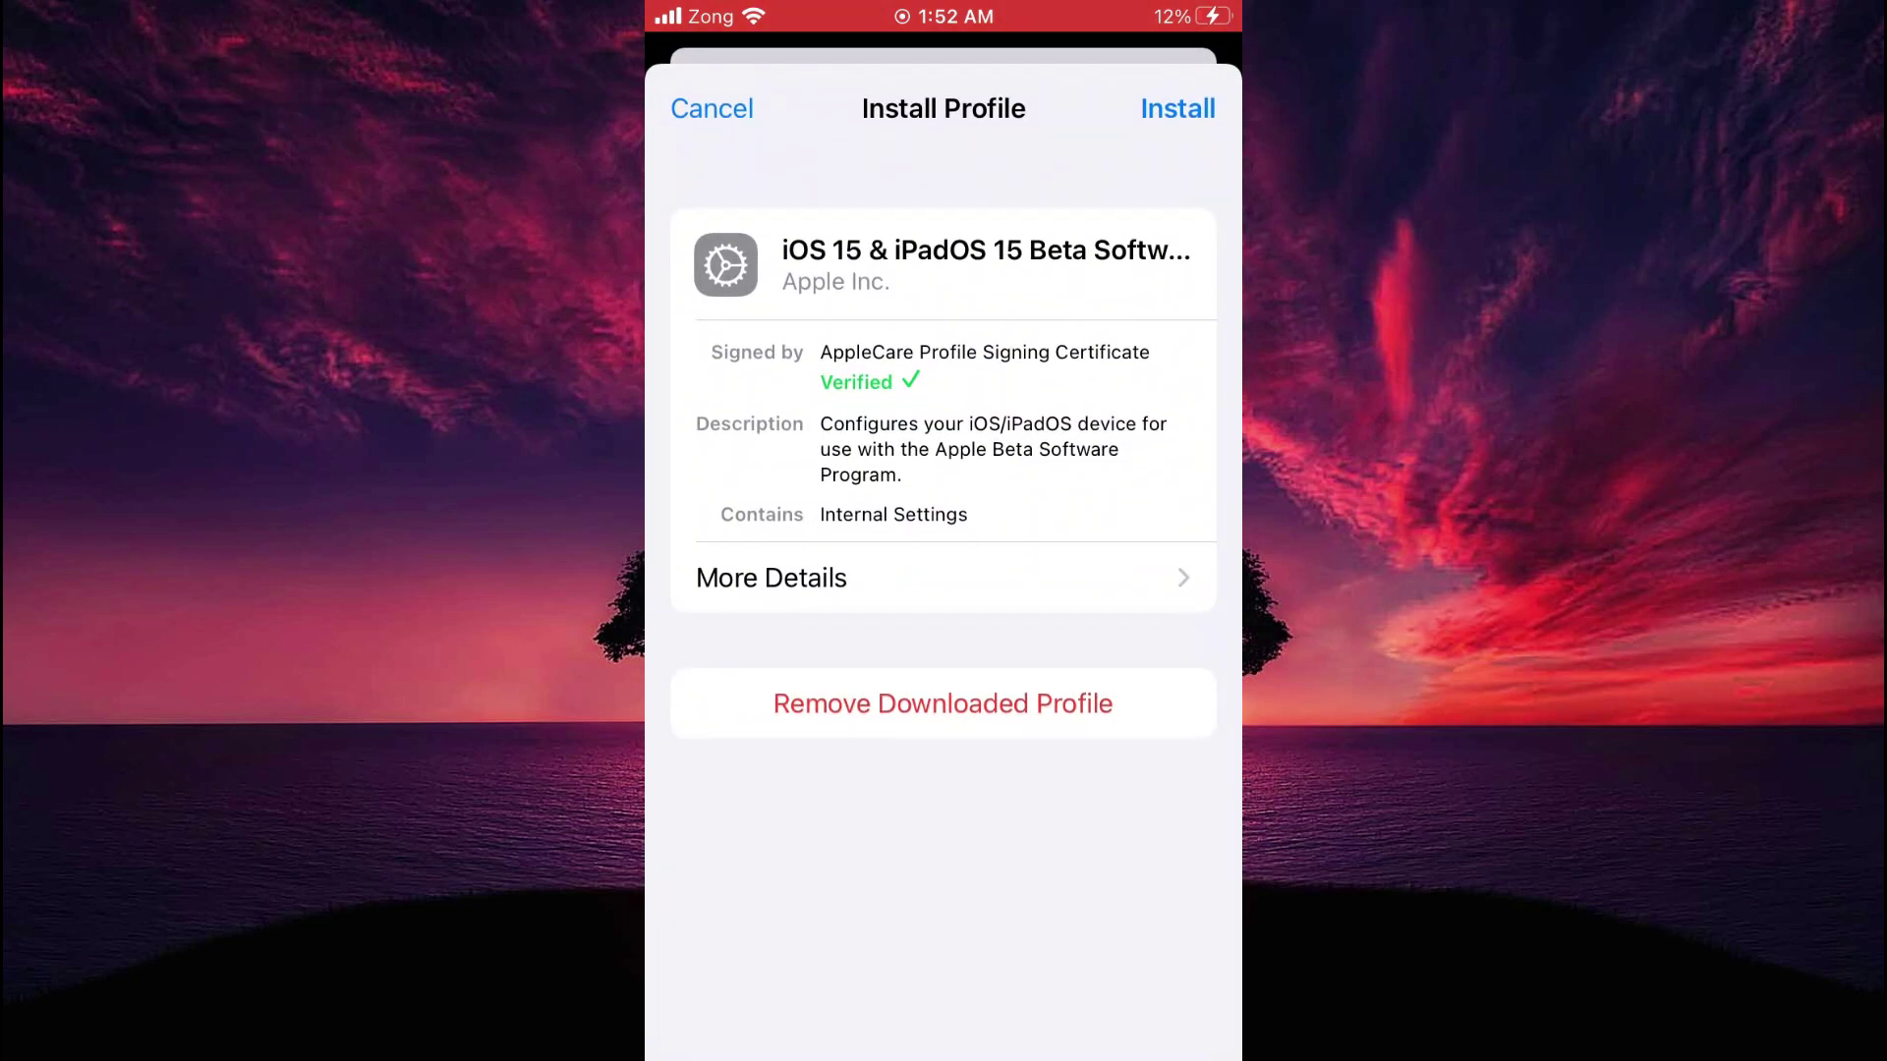
{"action": "left_click", "coordinate": [770, 579]}
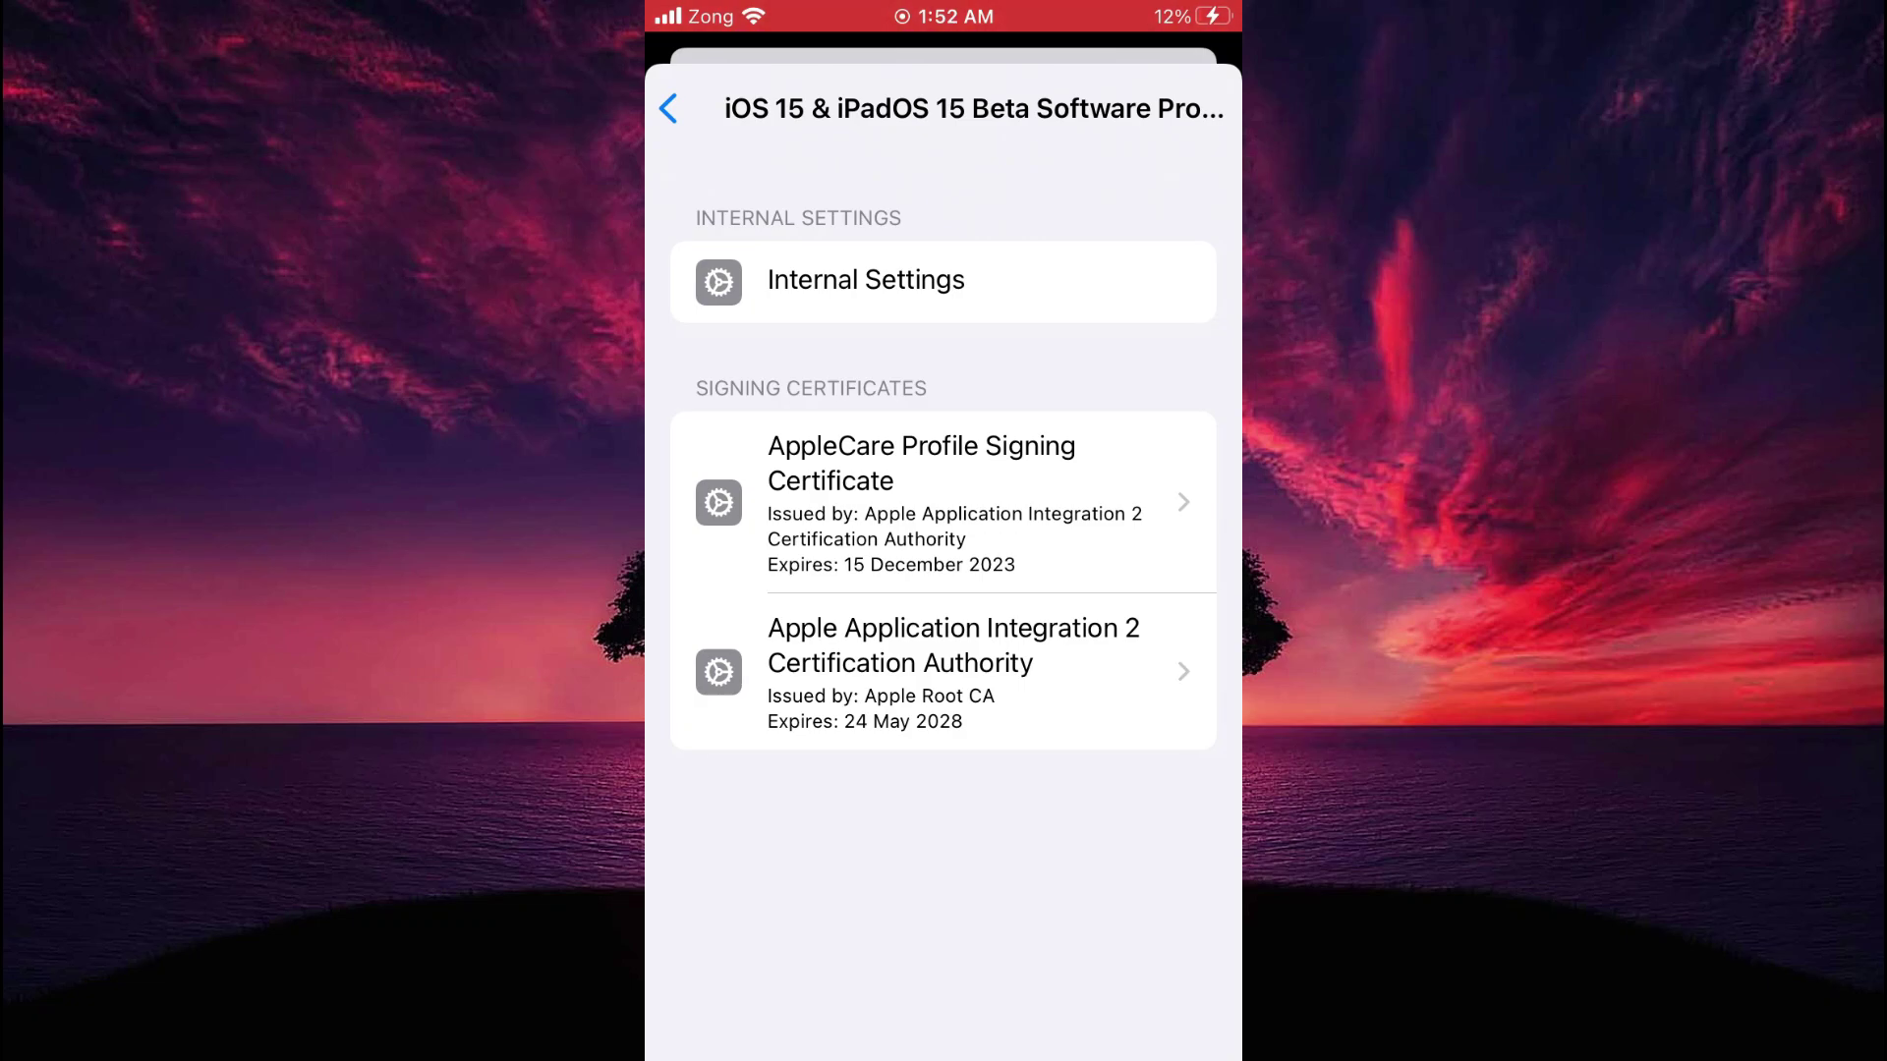
{"action": "left_click", "coordinate": [668, 108]}
Install the iOS 15 beta profile, accept Consent, choose Not Now for restart and finish with Done
{"action": "left_click", "coordinate": [1177, 108]}
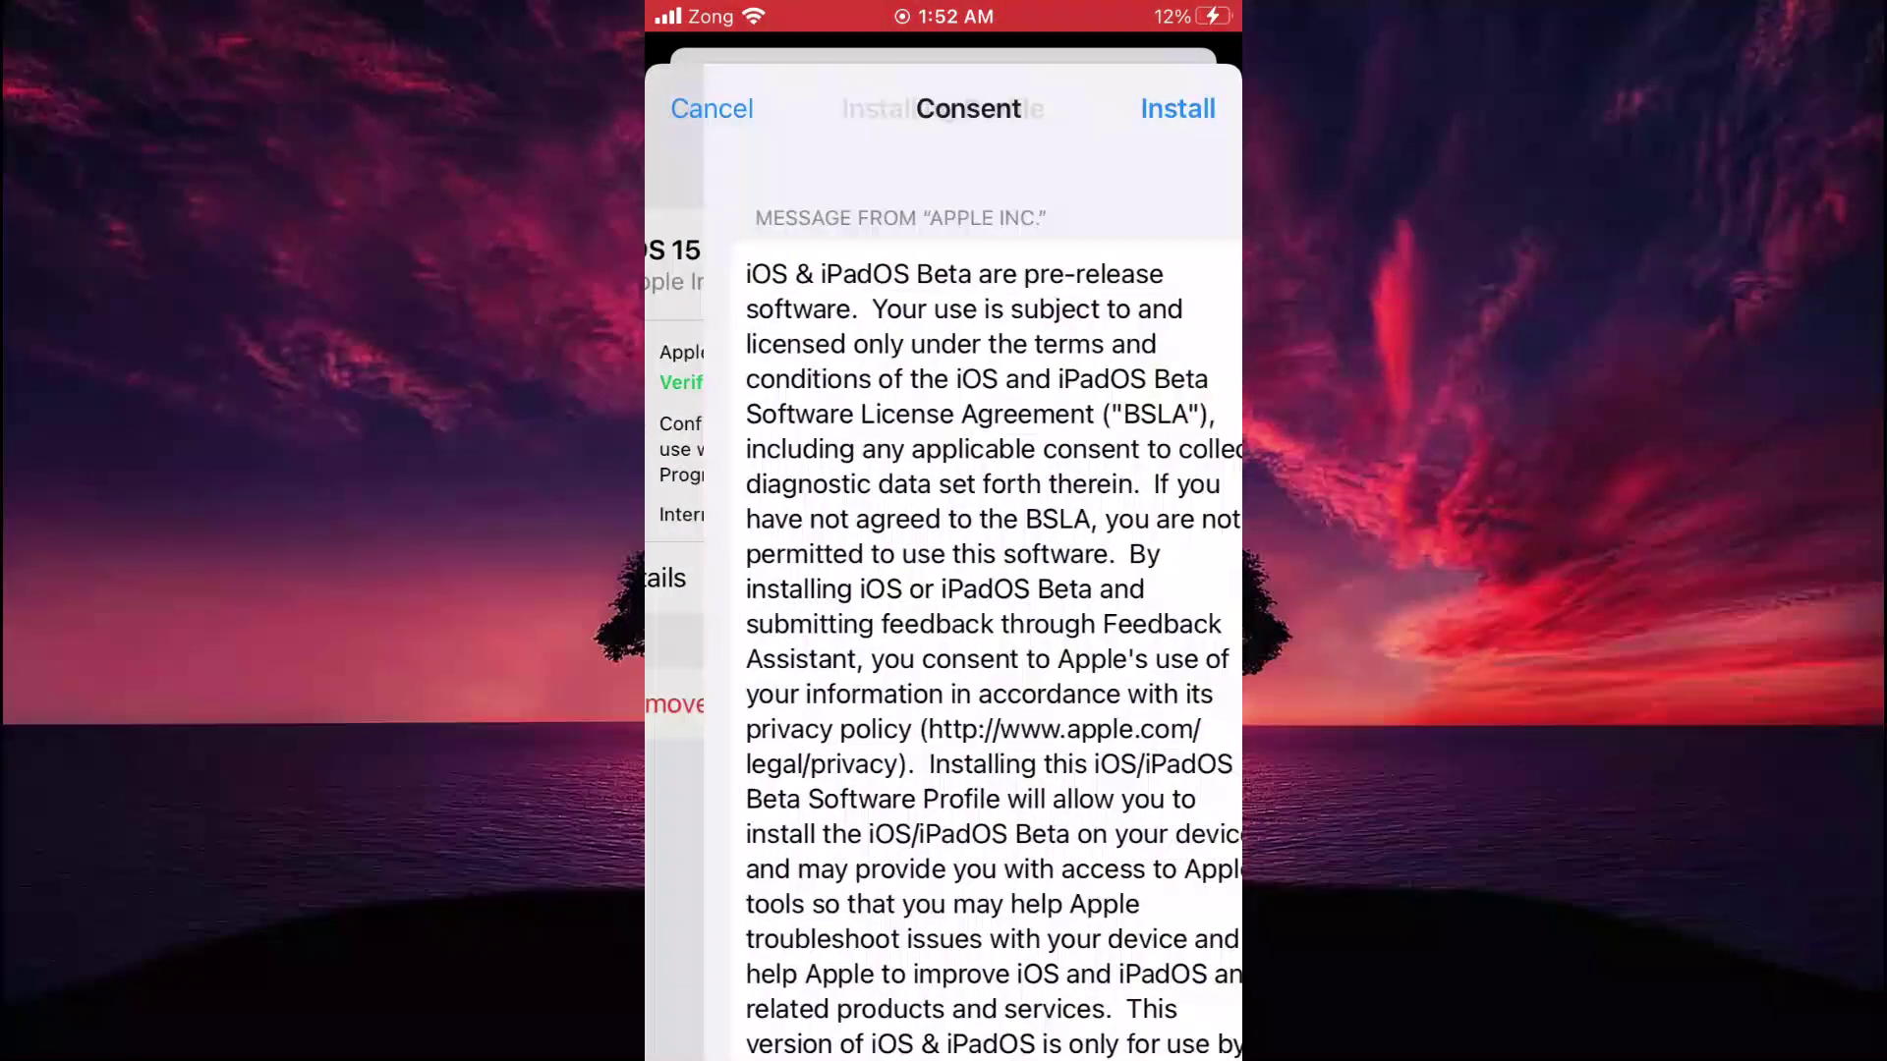
{"action": "left_click", "coordinate": [1177, 107]}
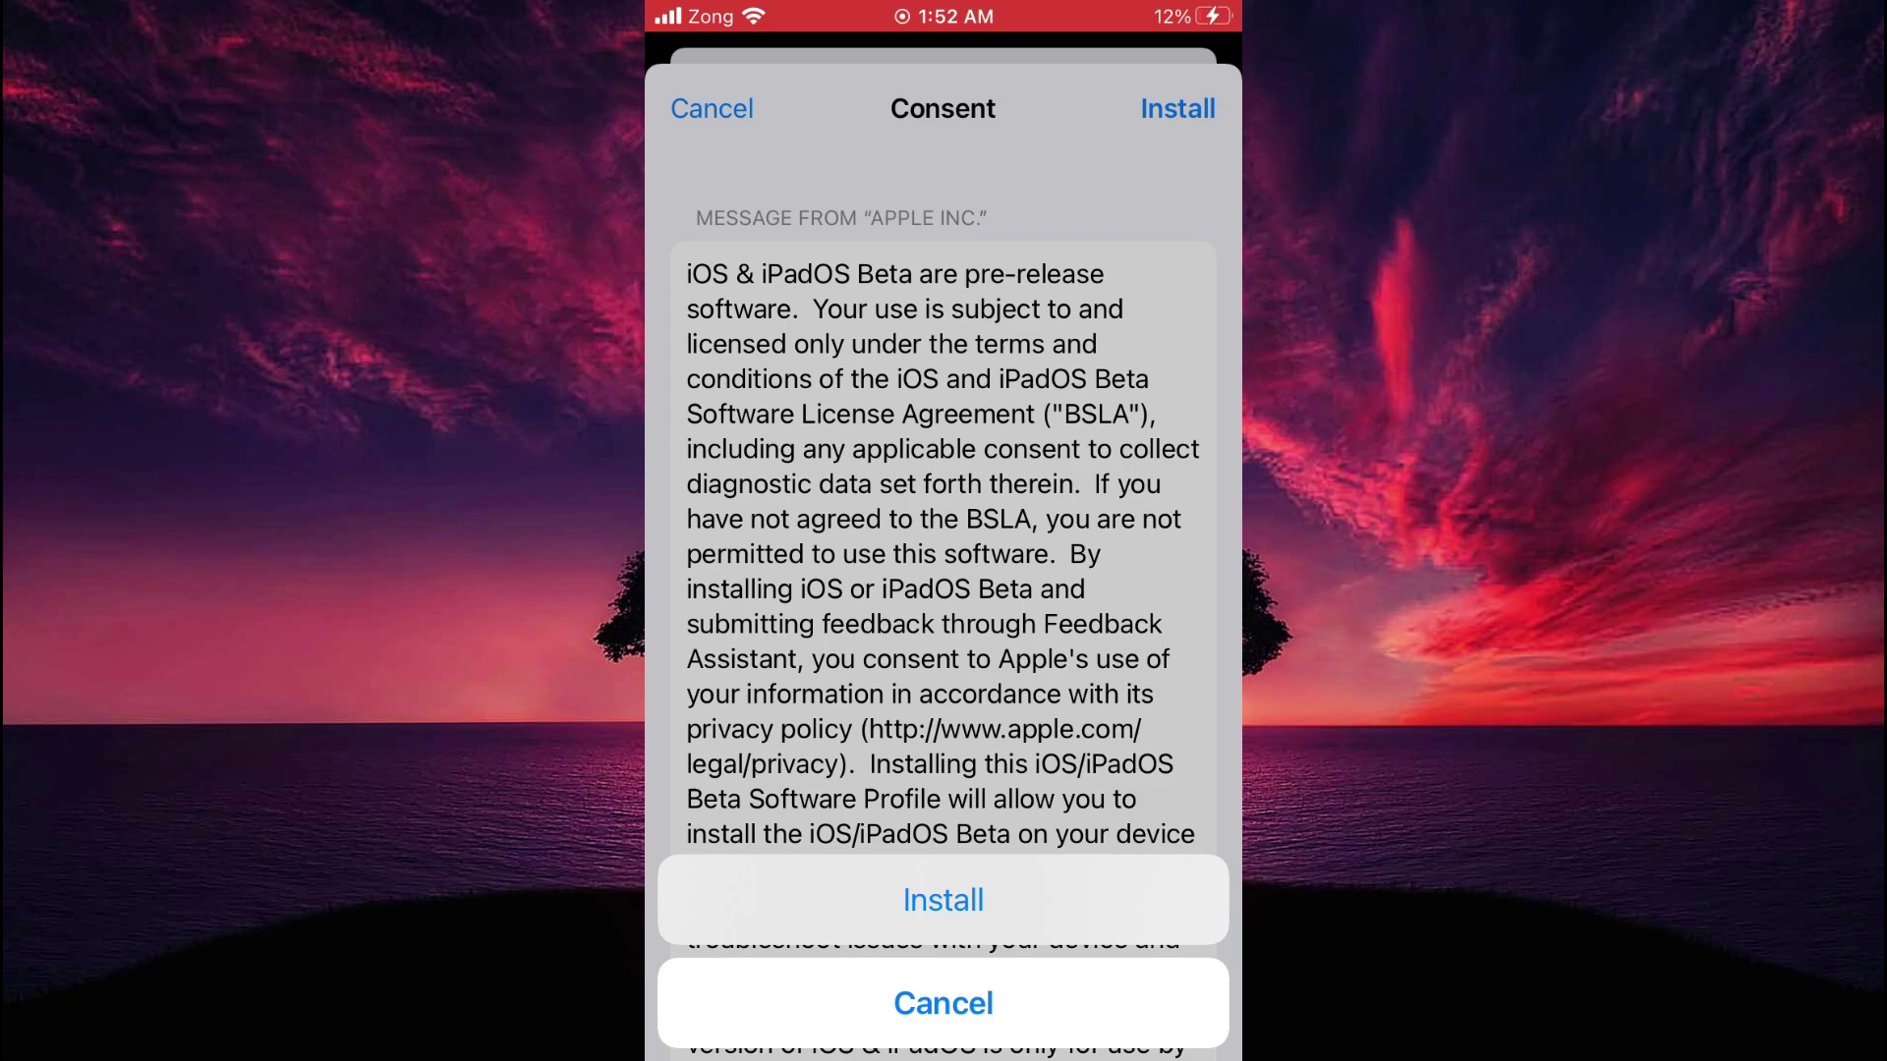
{"action": "left_click", "coordinate": [945, 899]}
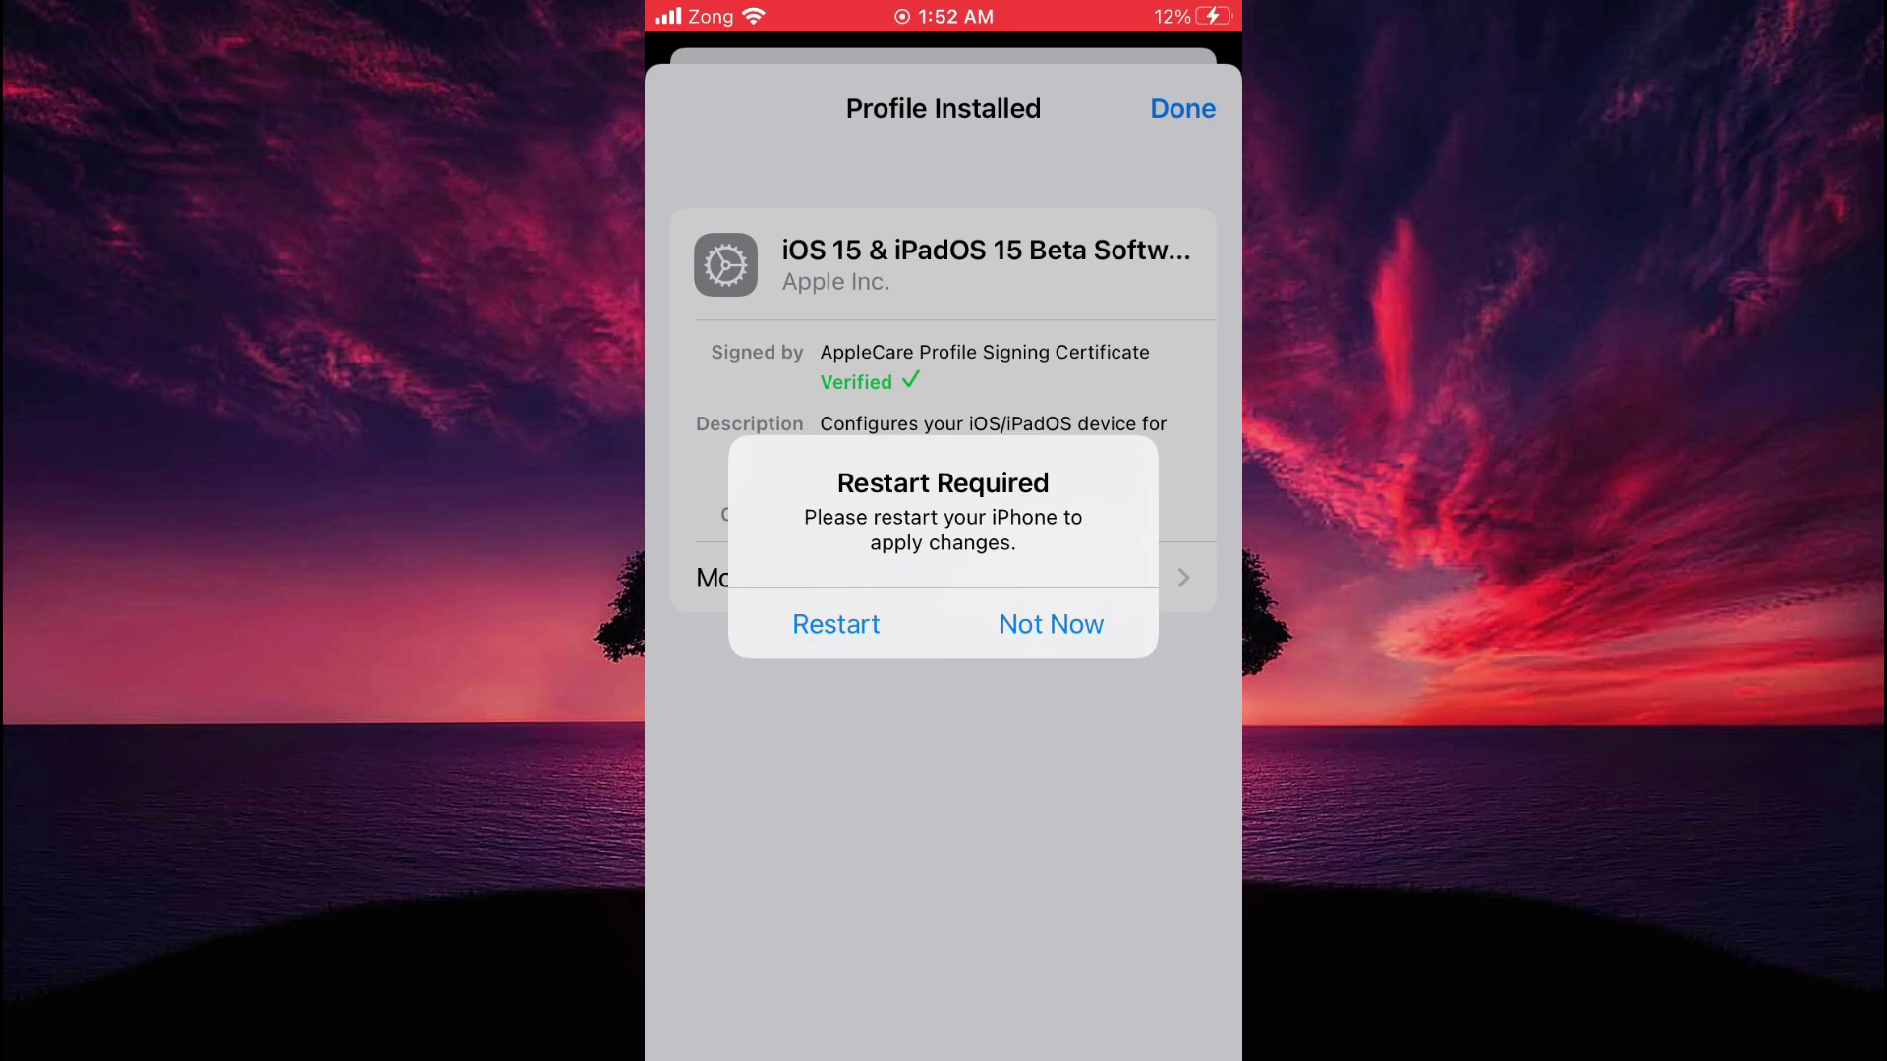
{"action": "left_click", "coordinate": [1052, 624]}
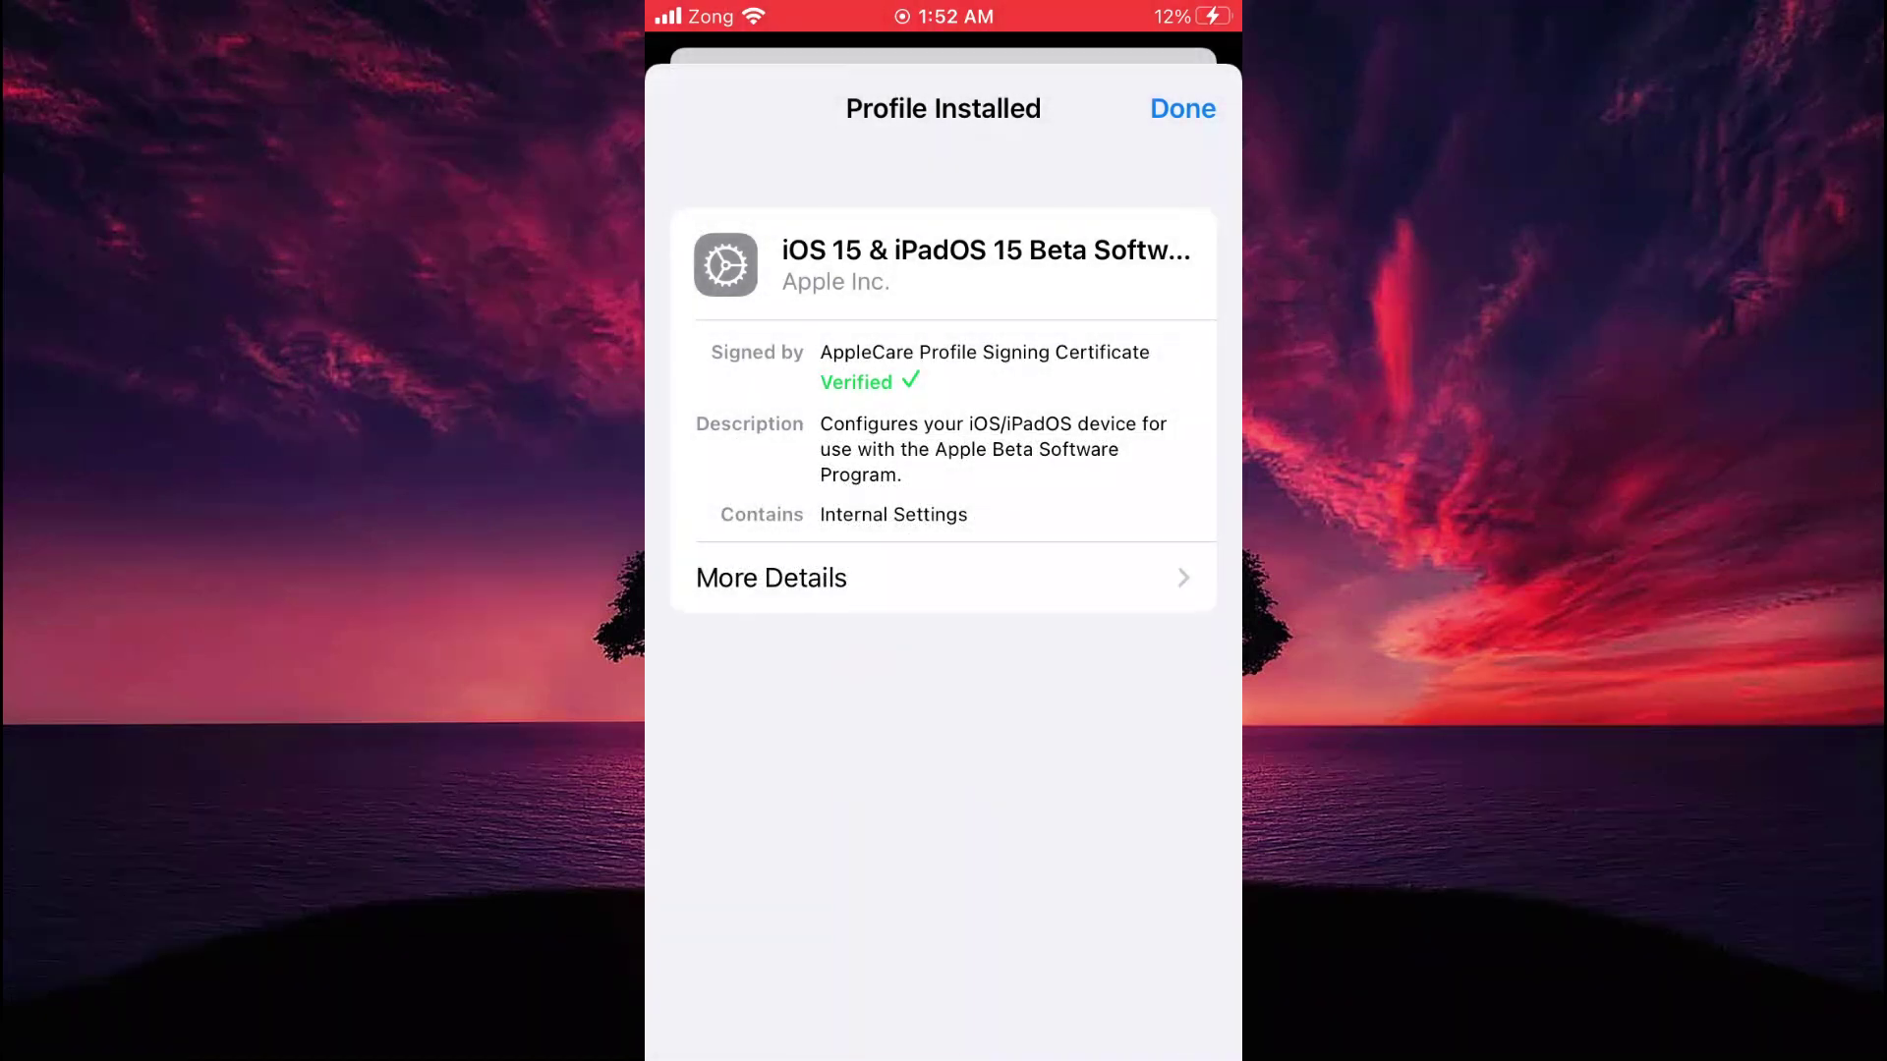
{"action": "left_click", "coordinate": [1182, 107]}
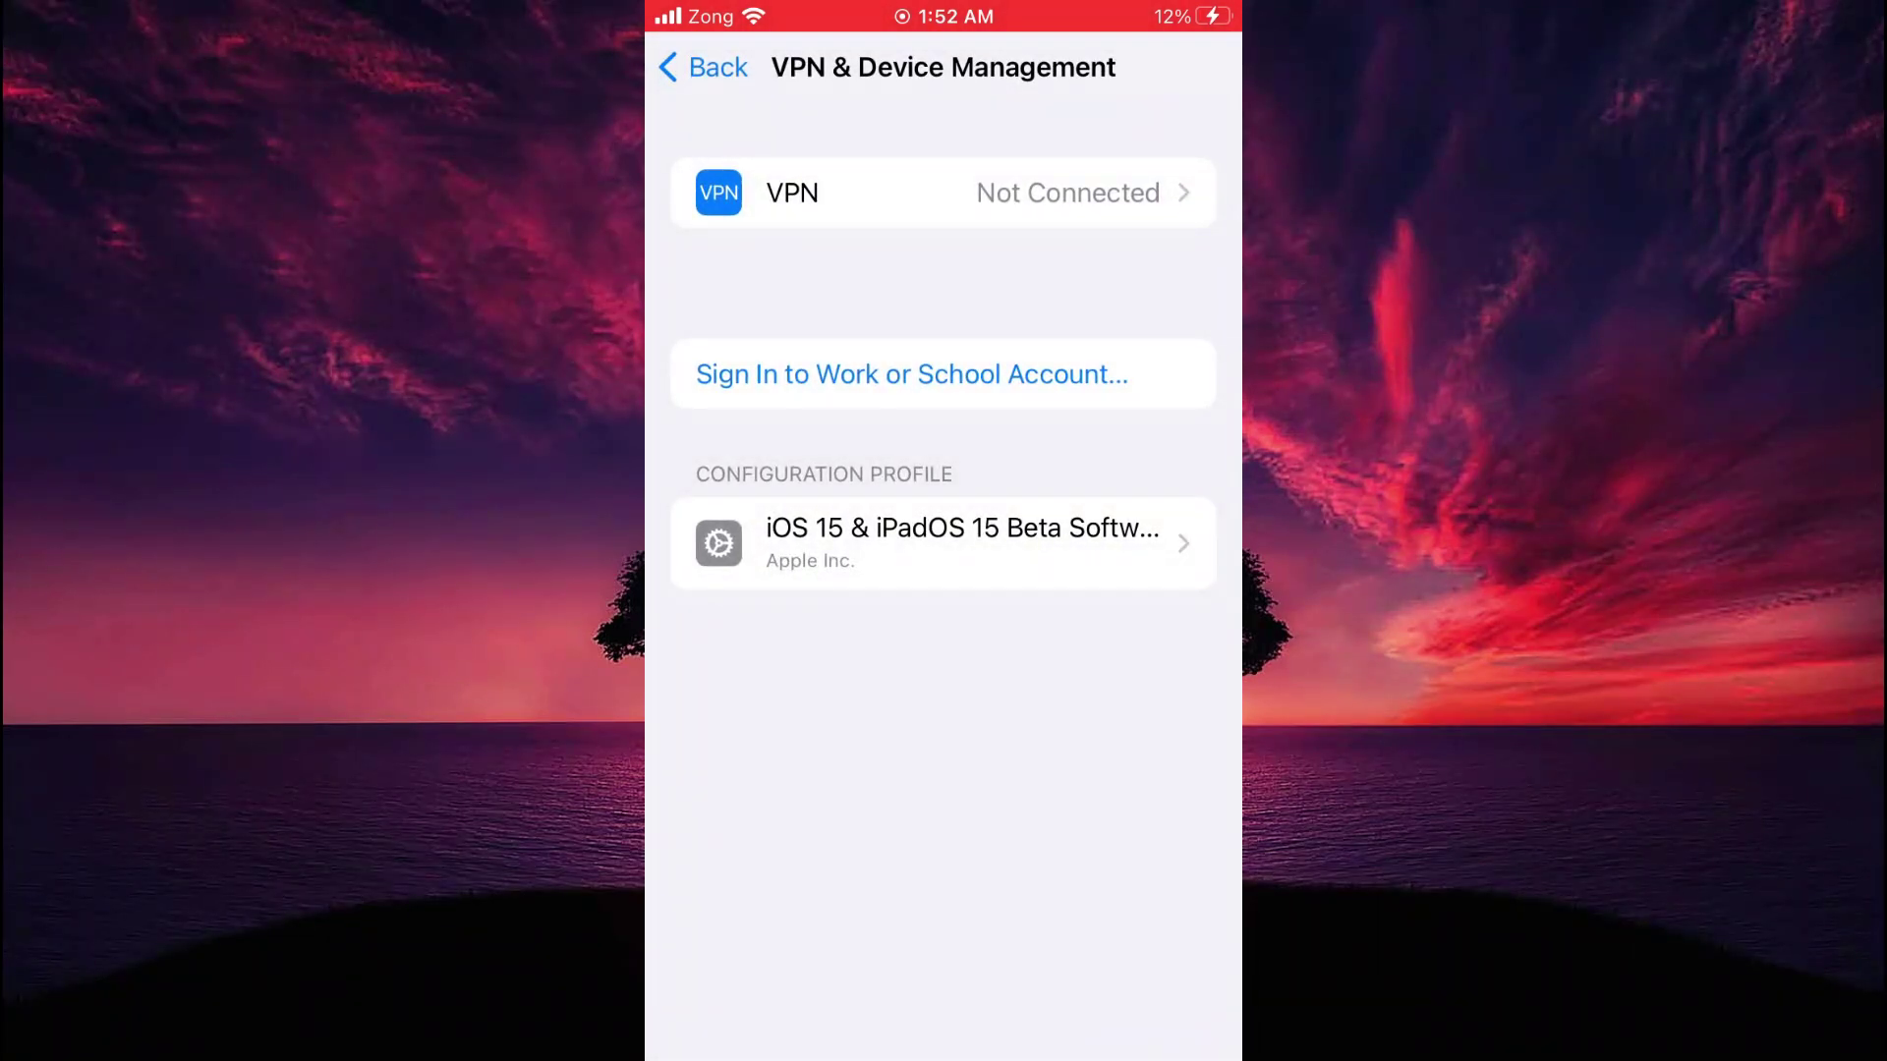
View the iOS 15 beta profile's details, then back out to the General settings page
{"action": "left_click", "coordinate": [943, 543]}
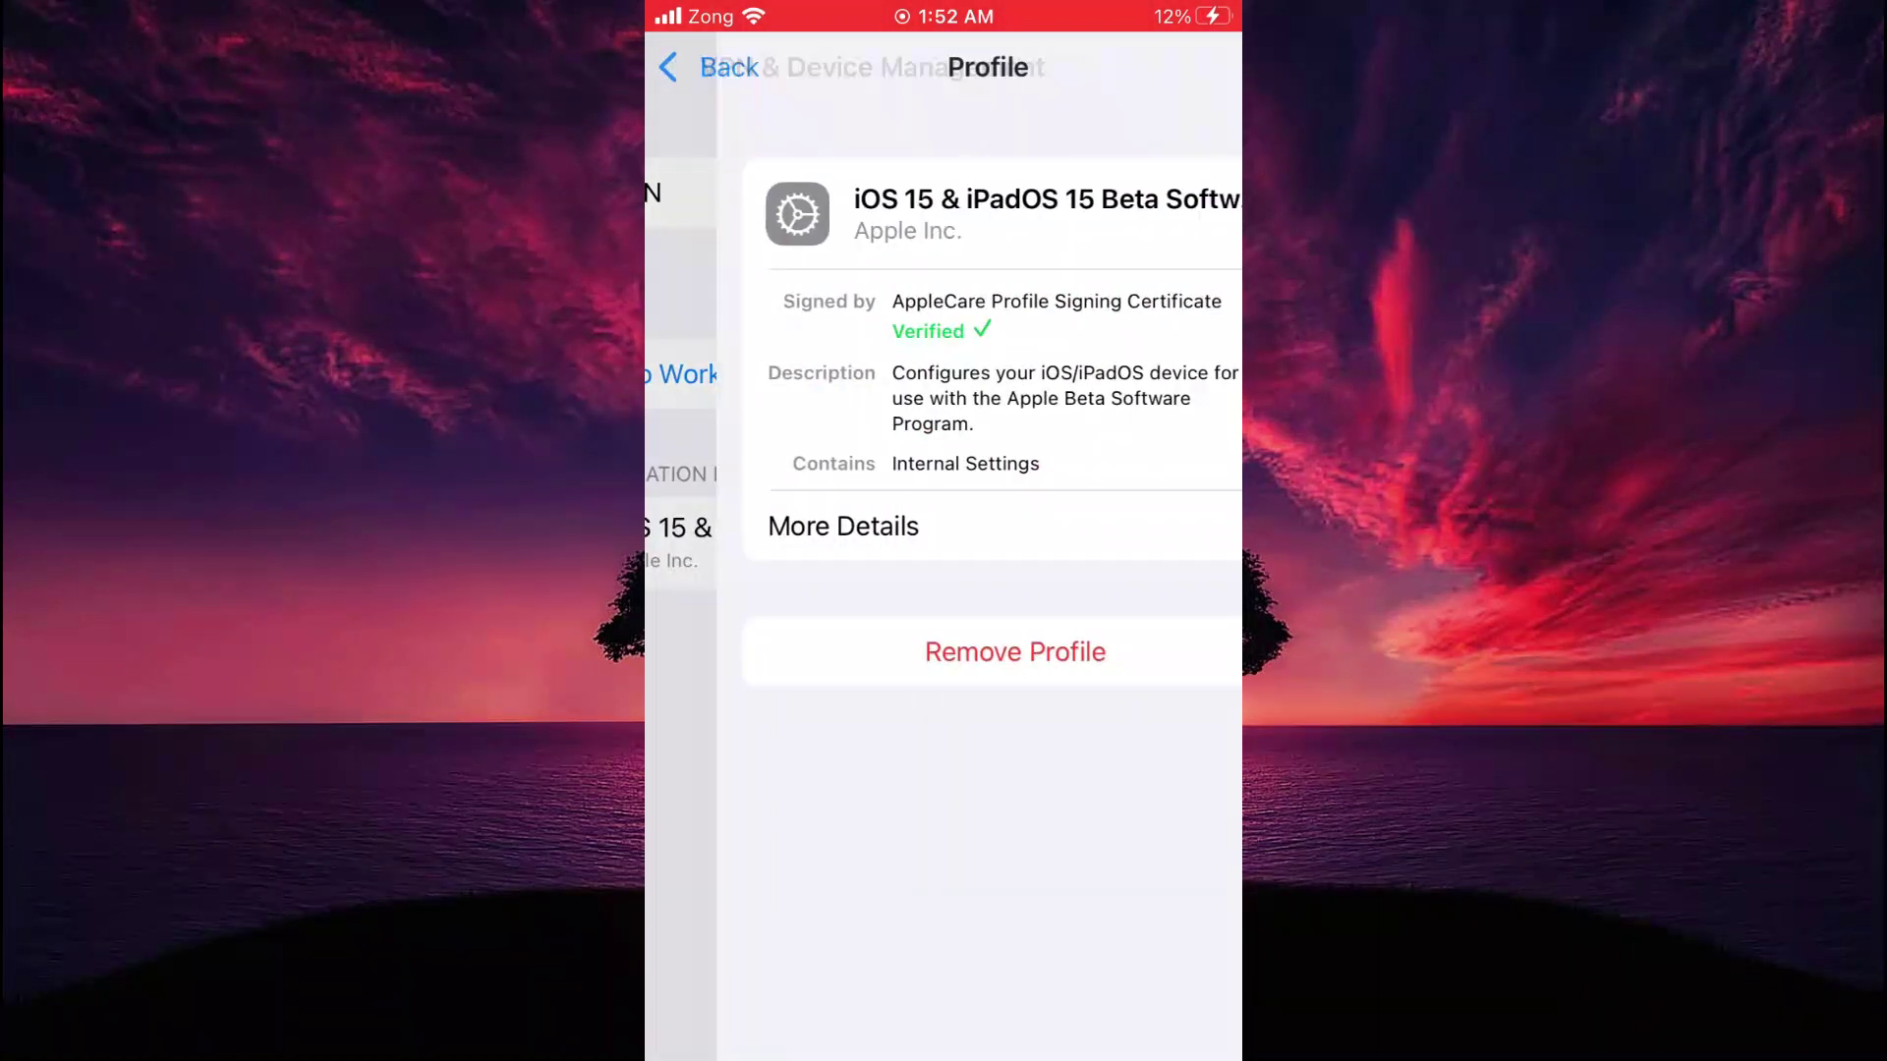
{"action": "left_click", "coordinate": [702, 67]}
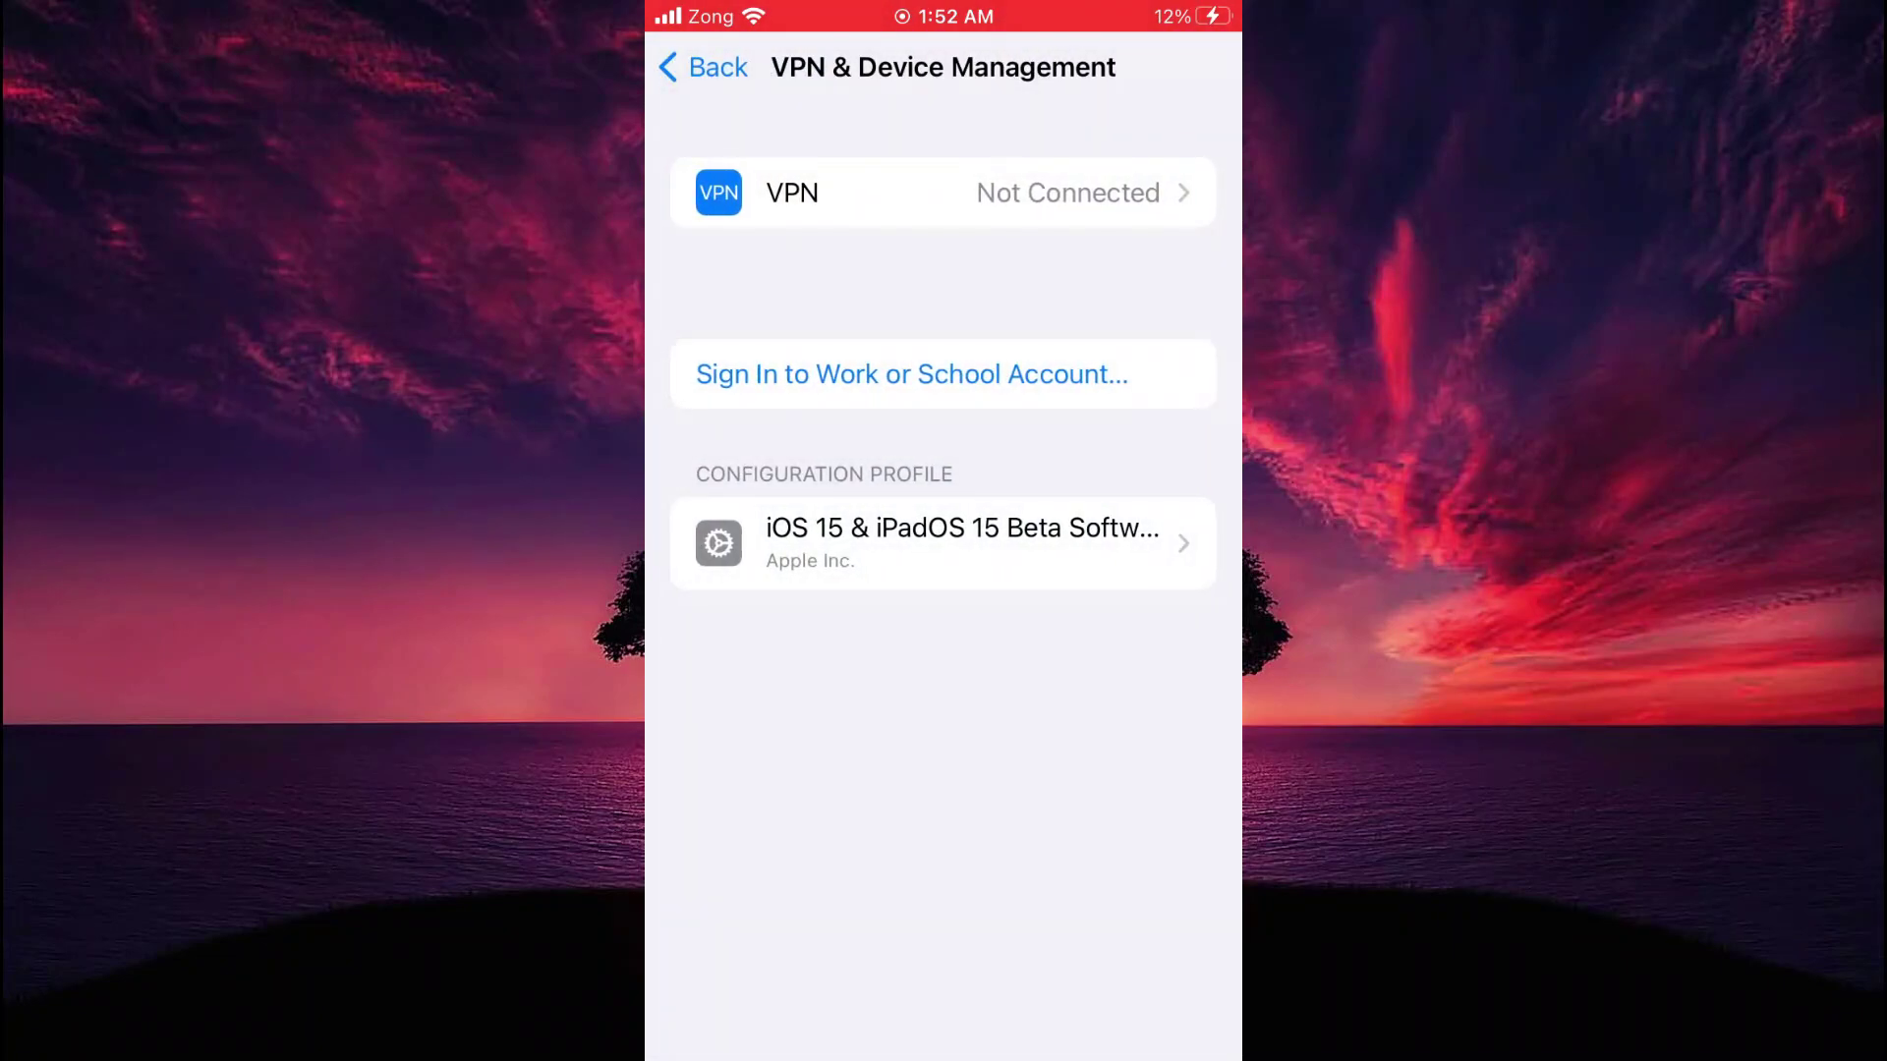
{"action": "left_click", "coordinate": [703, 66]}
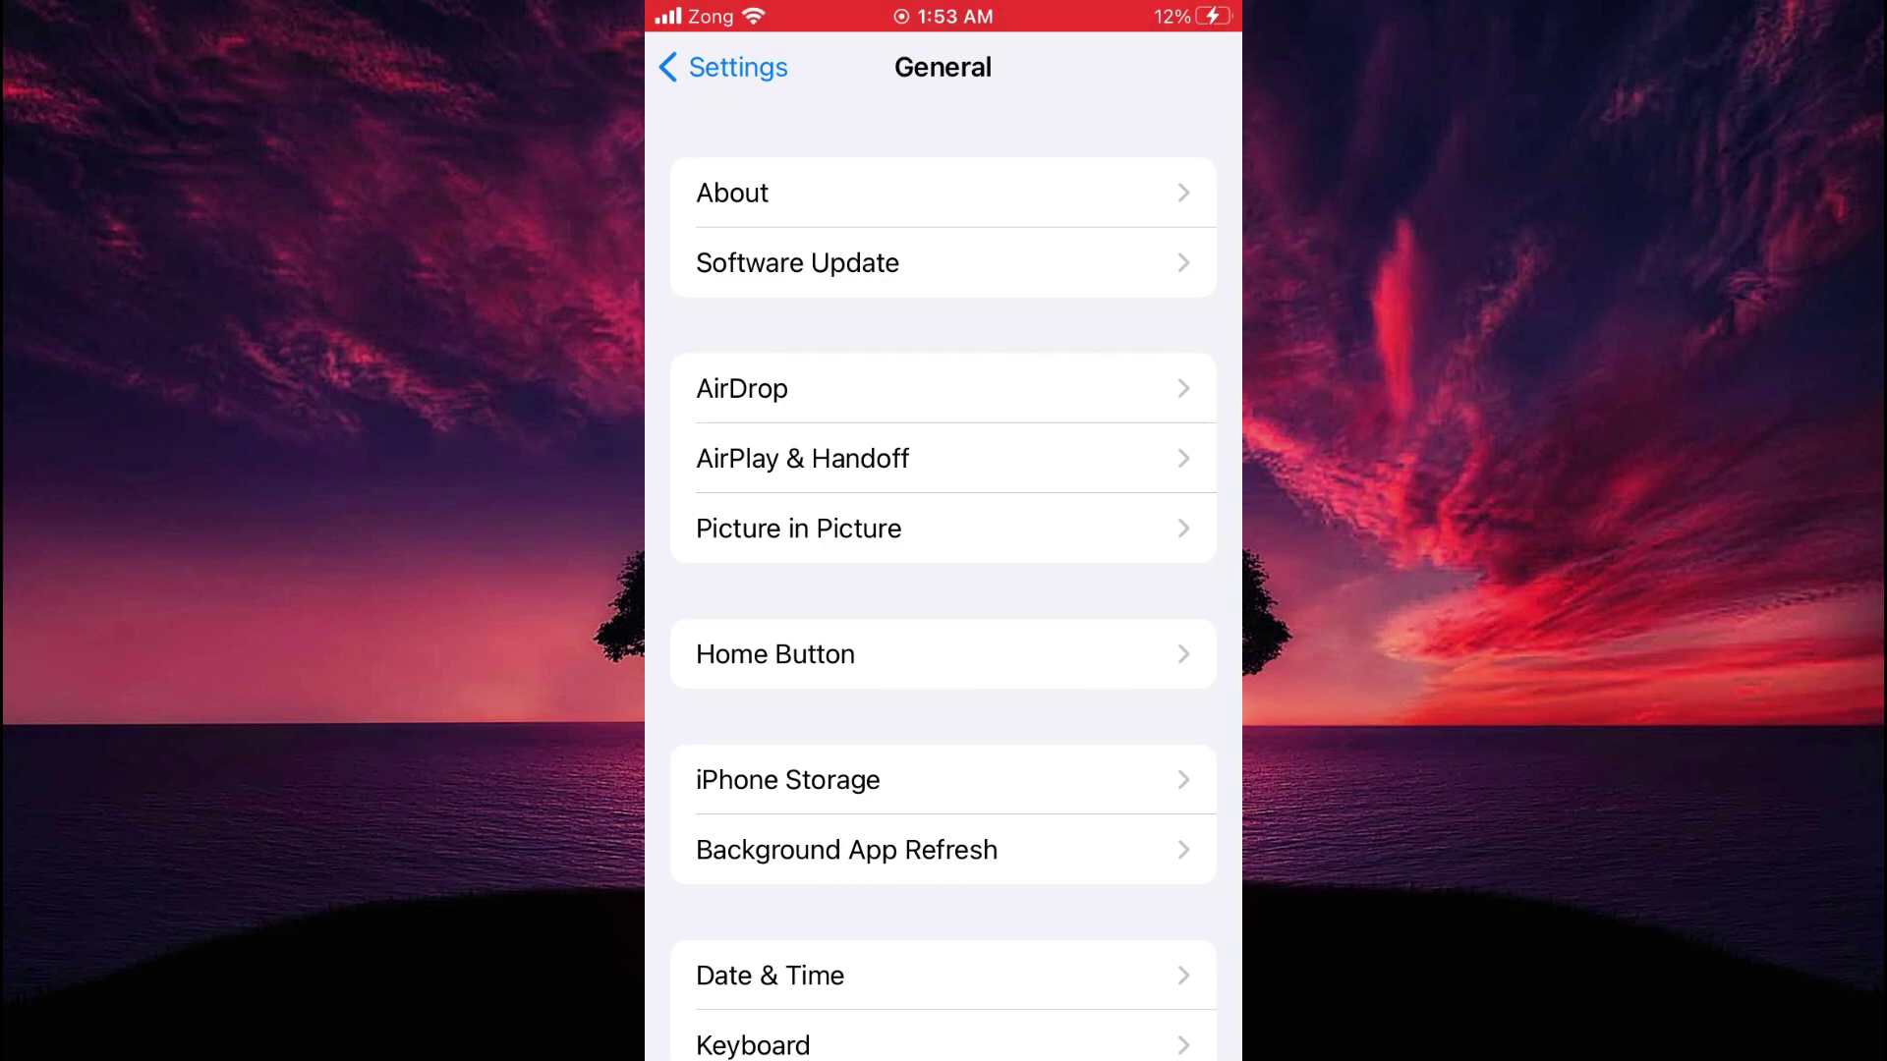
Show Software Update listing iOS 15 Public Beta 2 as update requested
{"action": "left_click", "coordinate": [797, 263]}
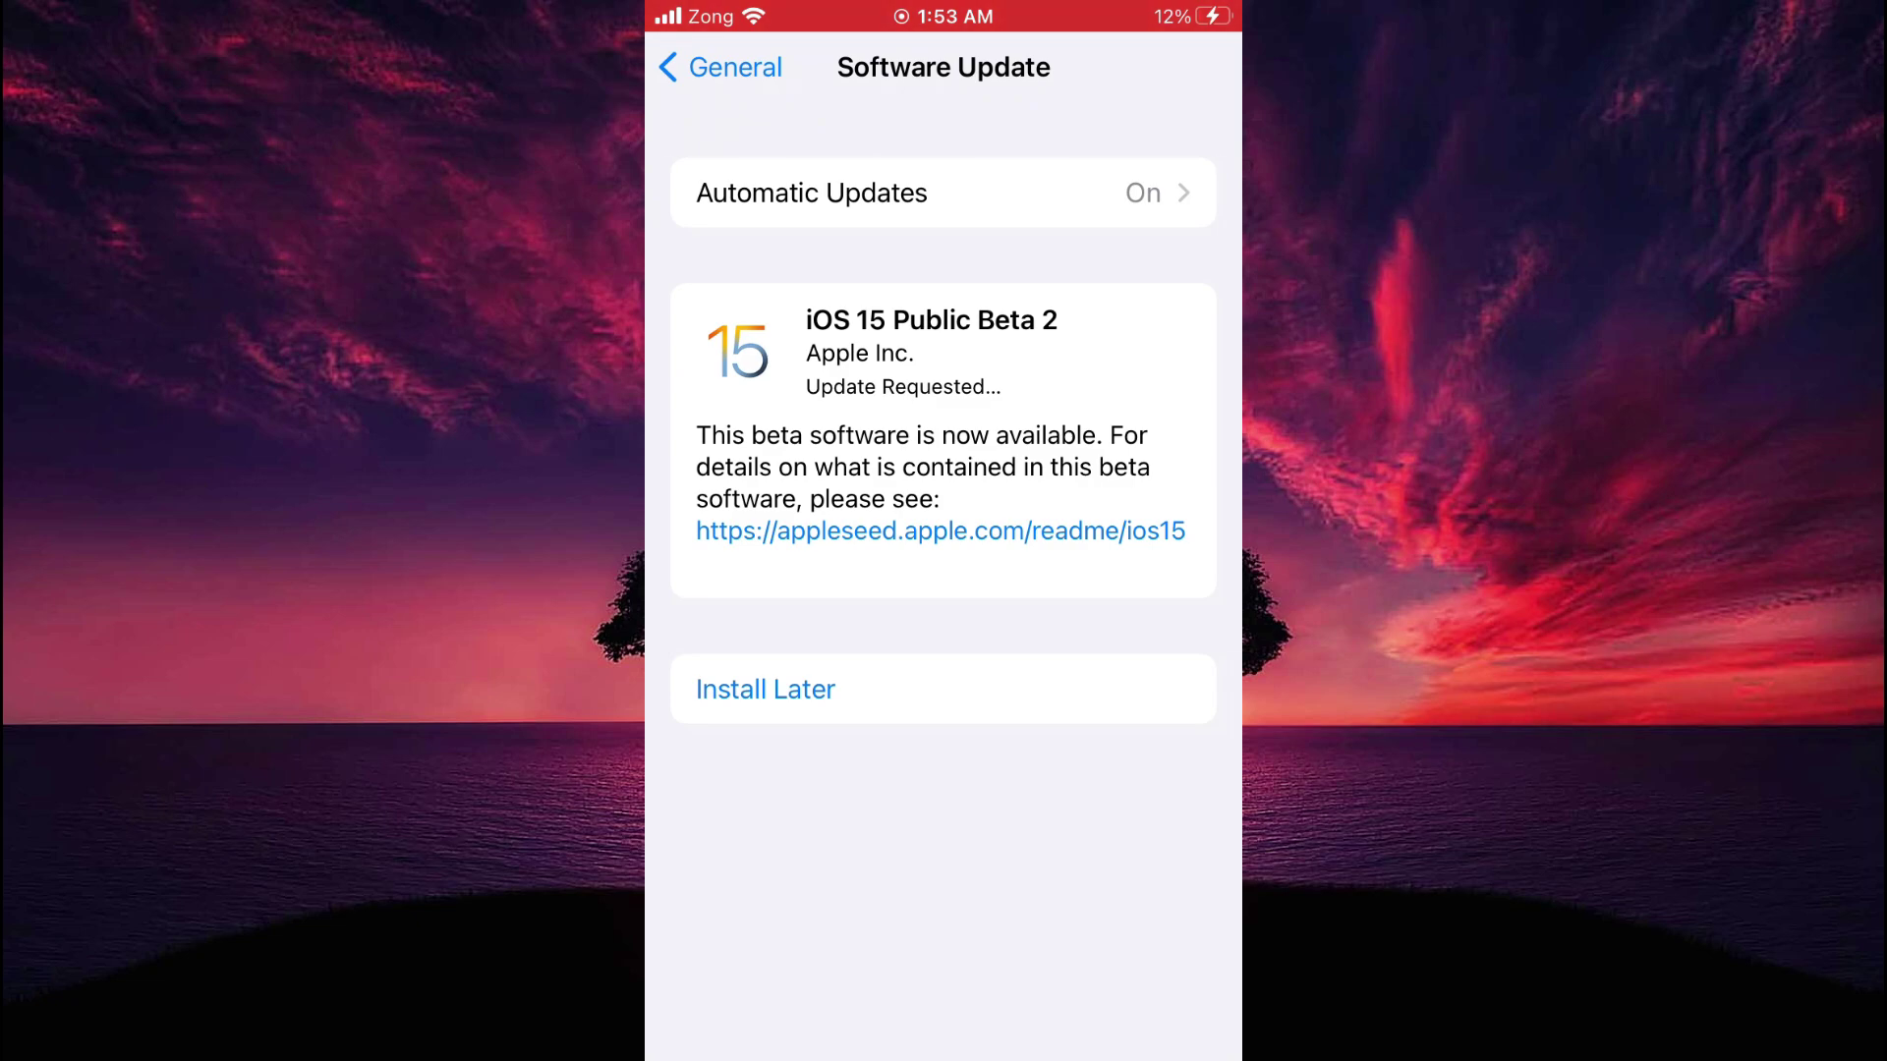
Check Automatic Updates with both toggles left on, then return to Software Update
{"action": "left_click", "coordinate": [944, 194]}
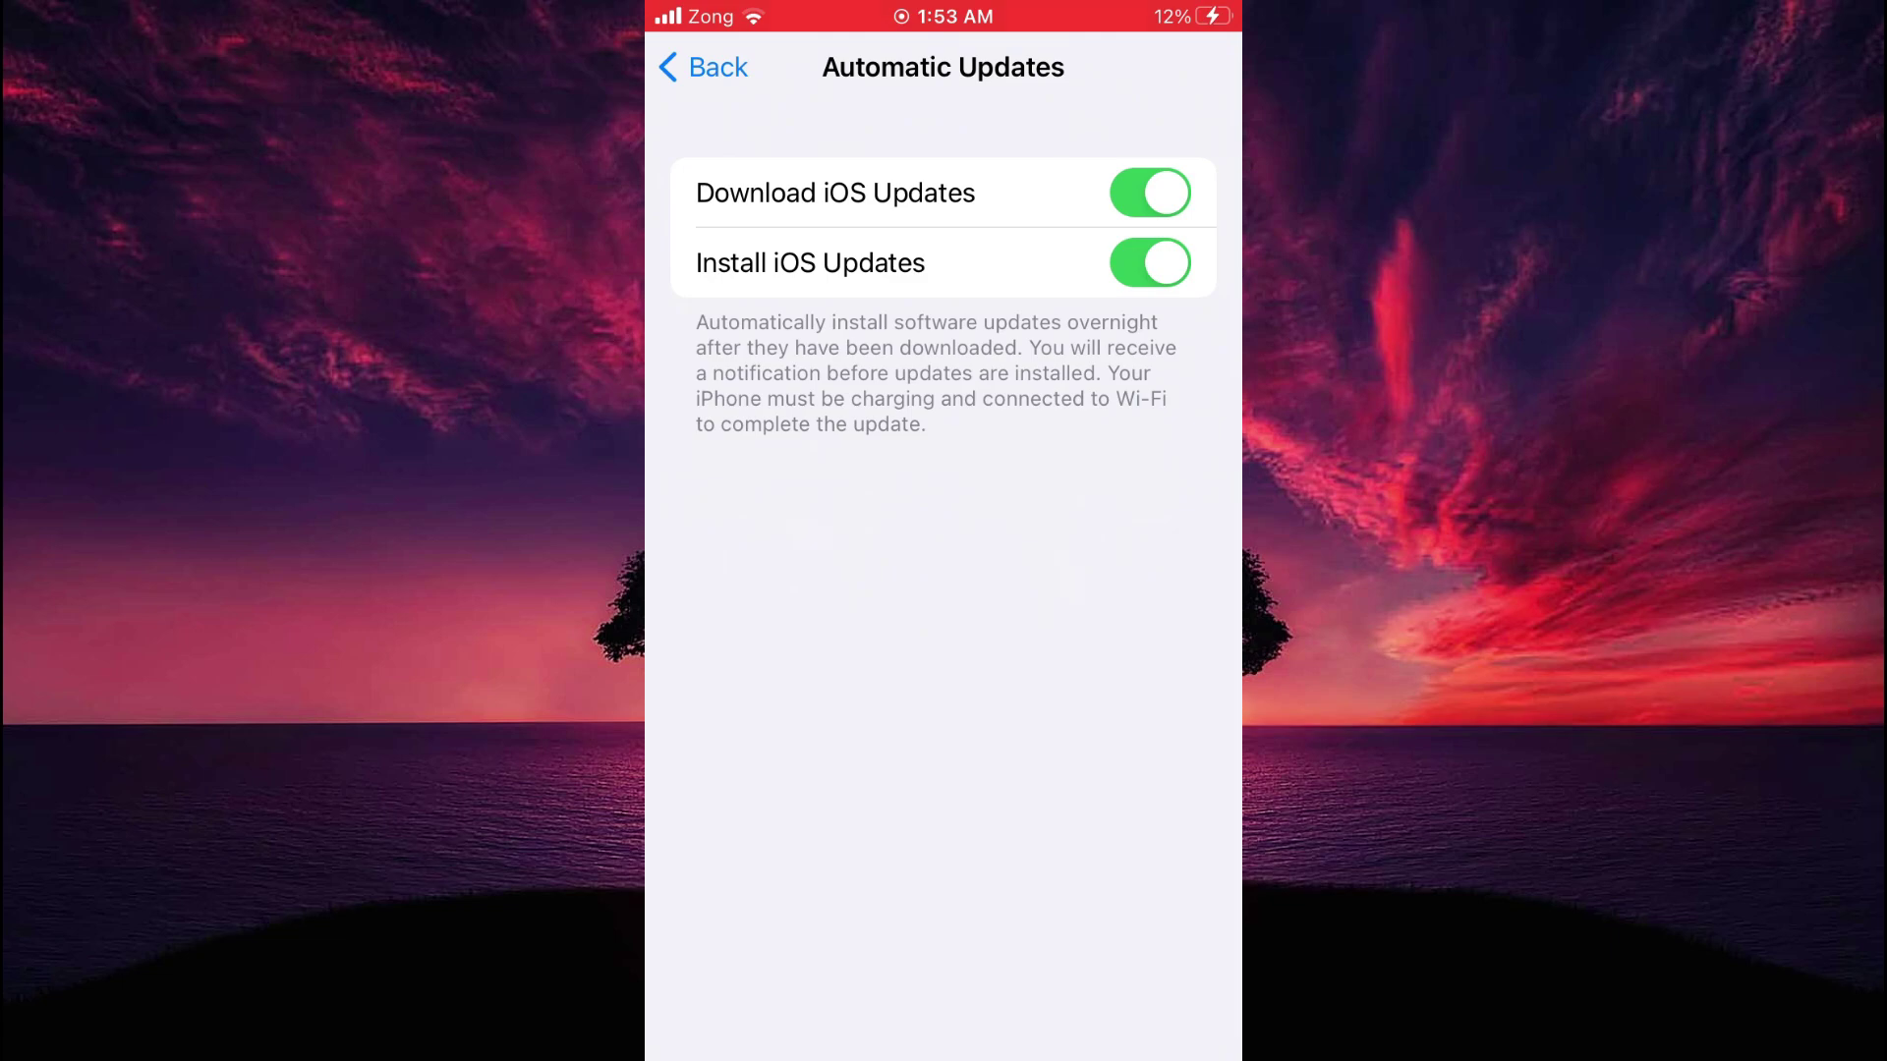
{"action": "left_click", "coordinate": [705, 67]}
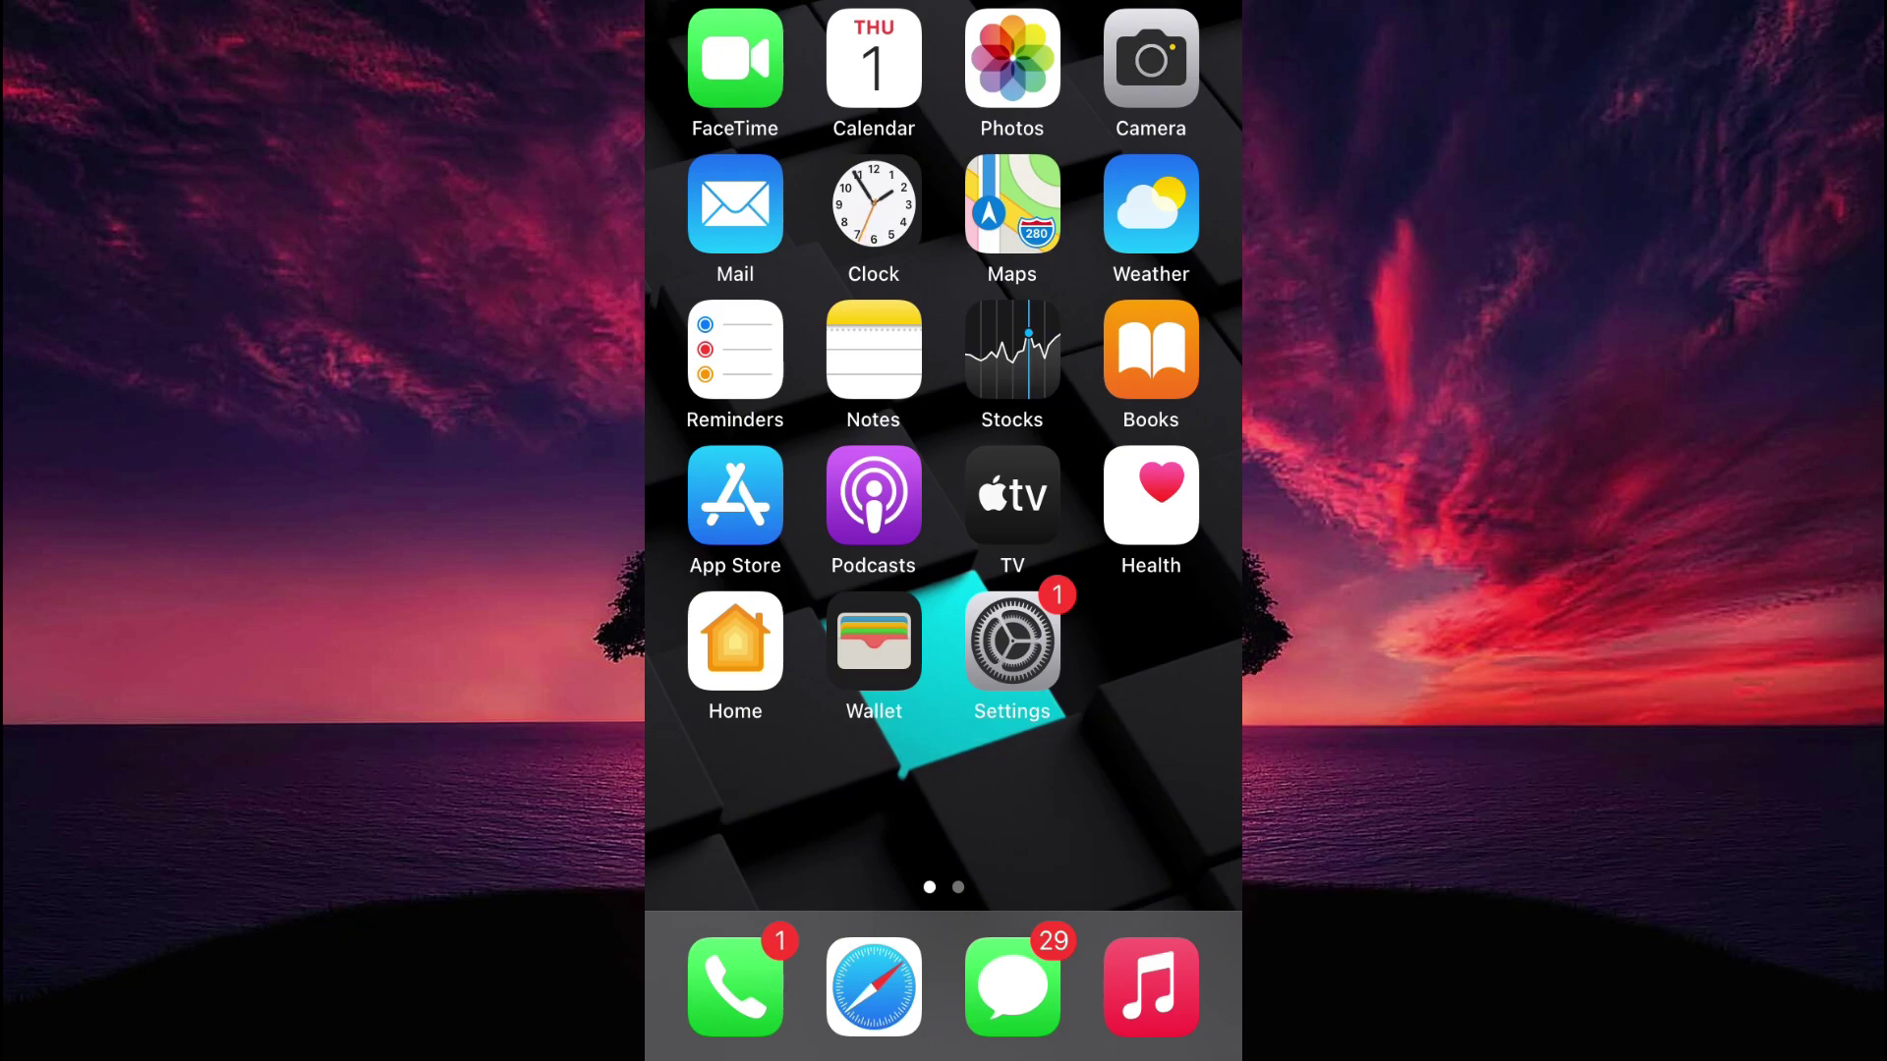
Launch Feedback Assistant from the second home page, accept its Usage Notice, then close it and head back home
{"action": "left_click_drag", "start_coordinate": [1120, 737], "coordinate": [707, 738]}
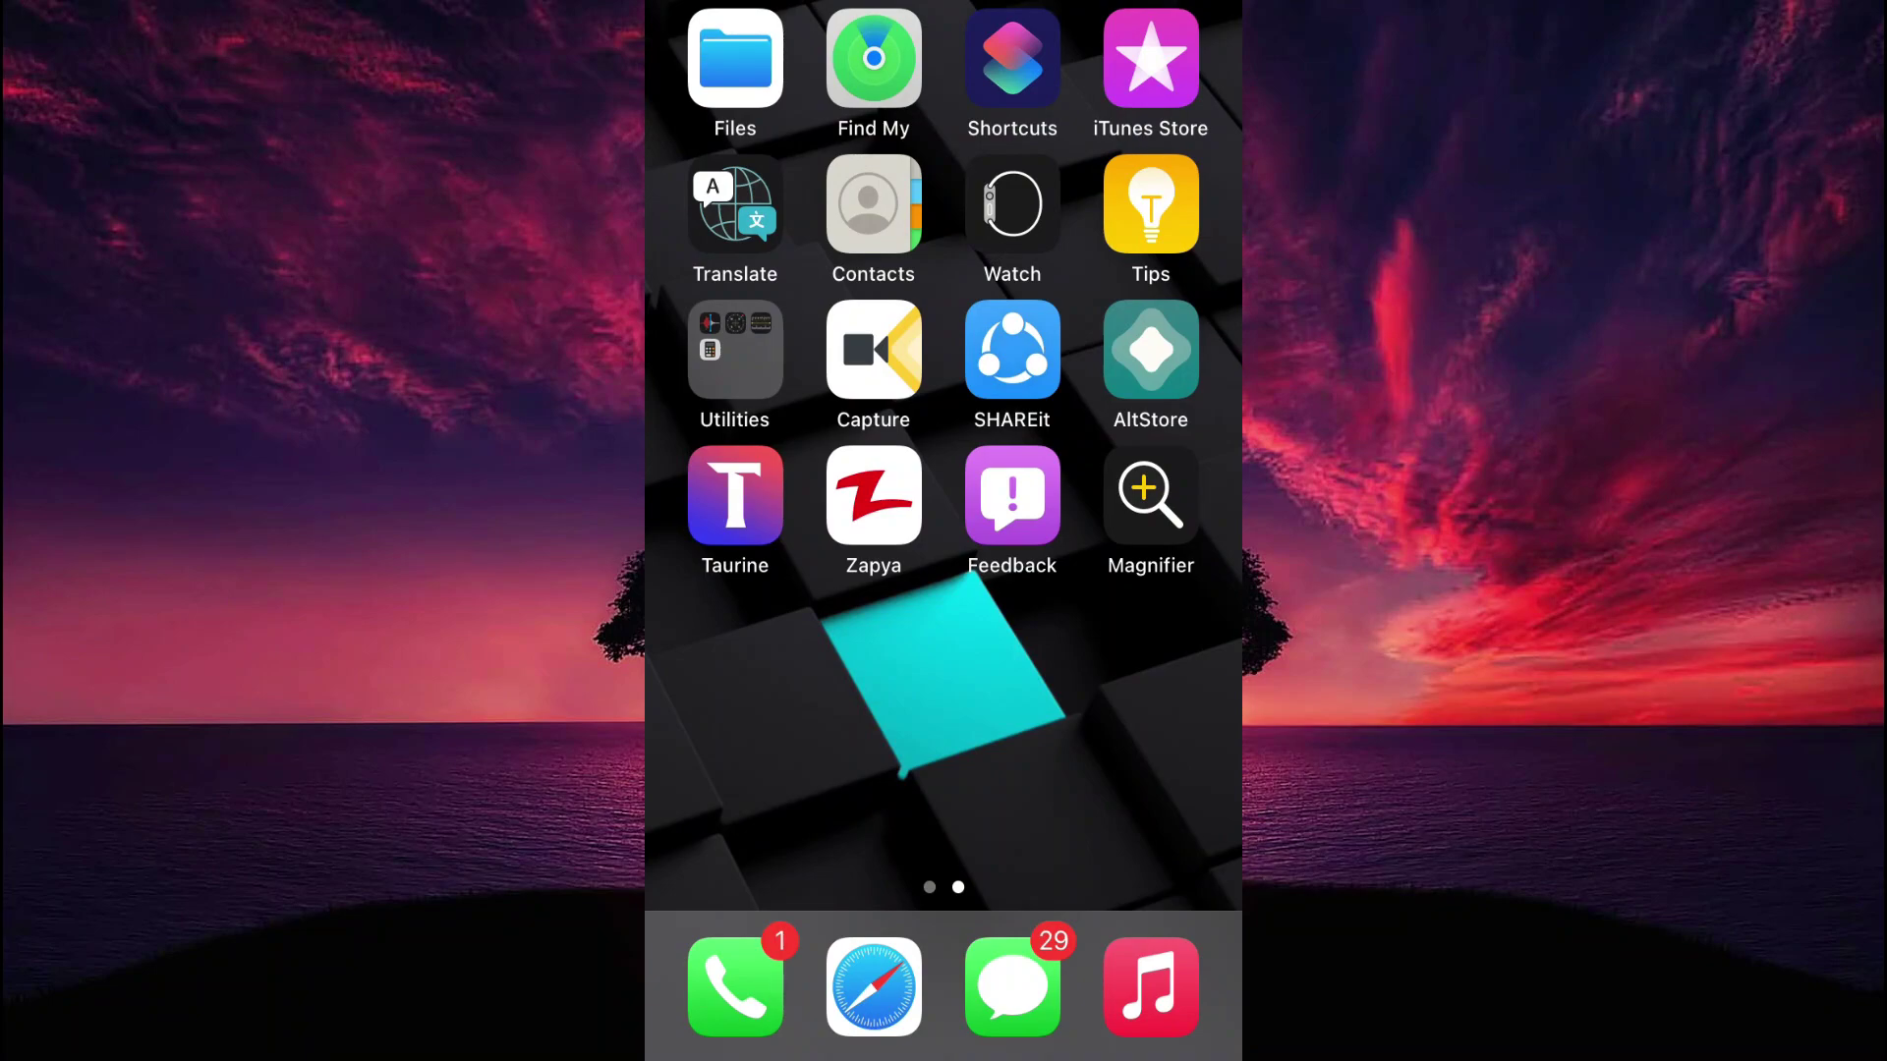
{"action": "left_click", "coordinate": [1011, 497]}
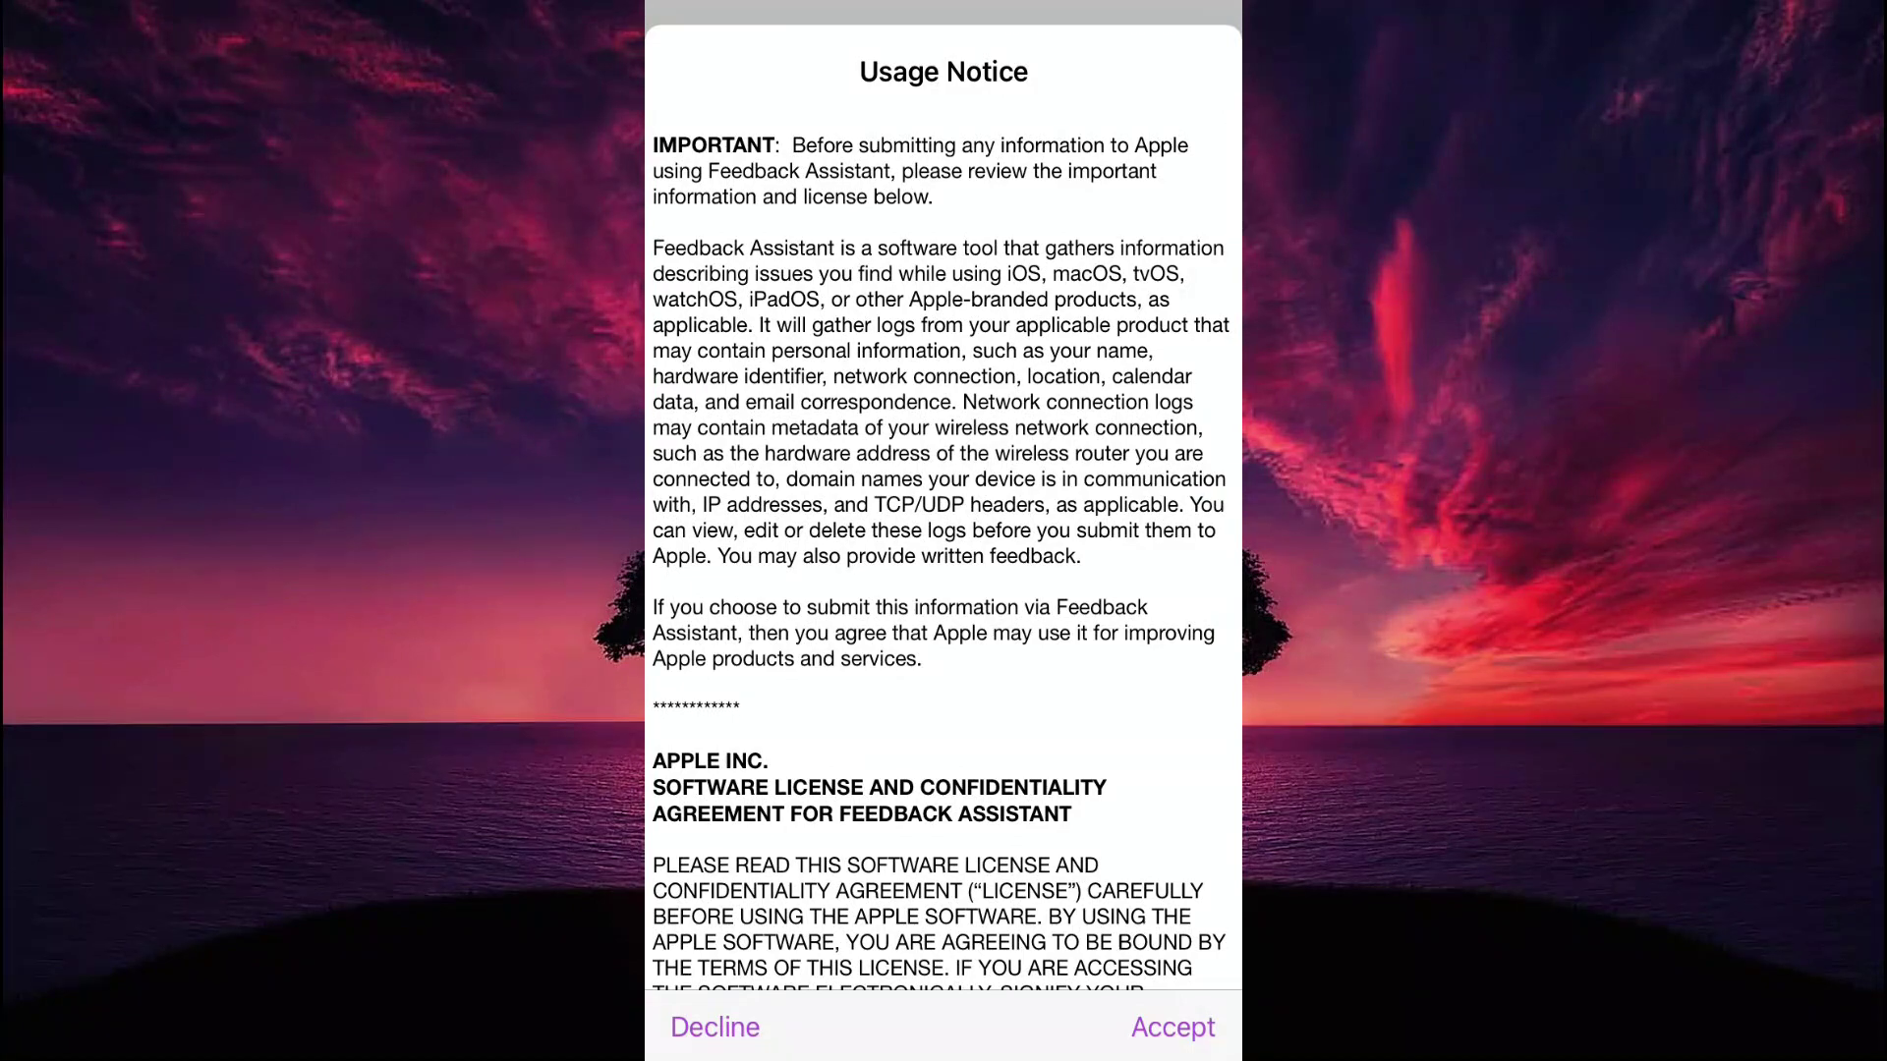
{"action": "left_click", "coordinate": [1172, 1028]}
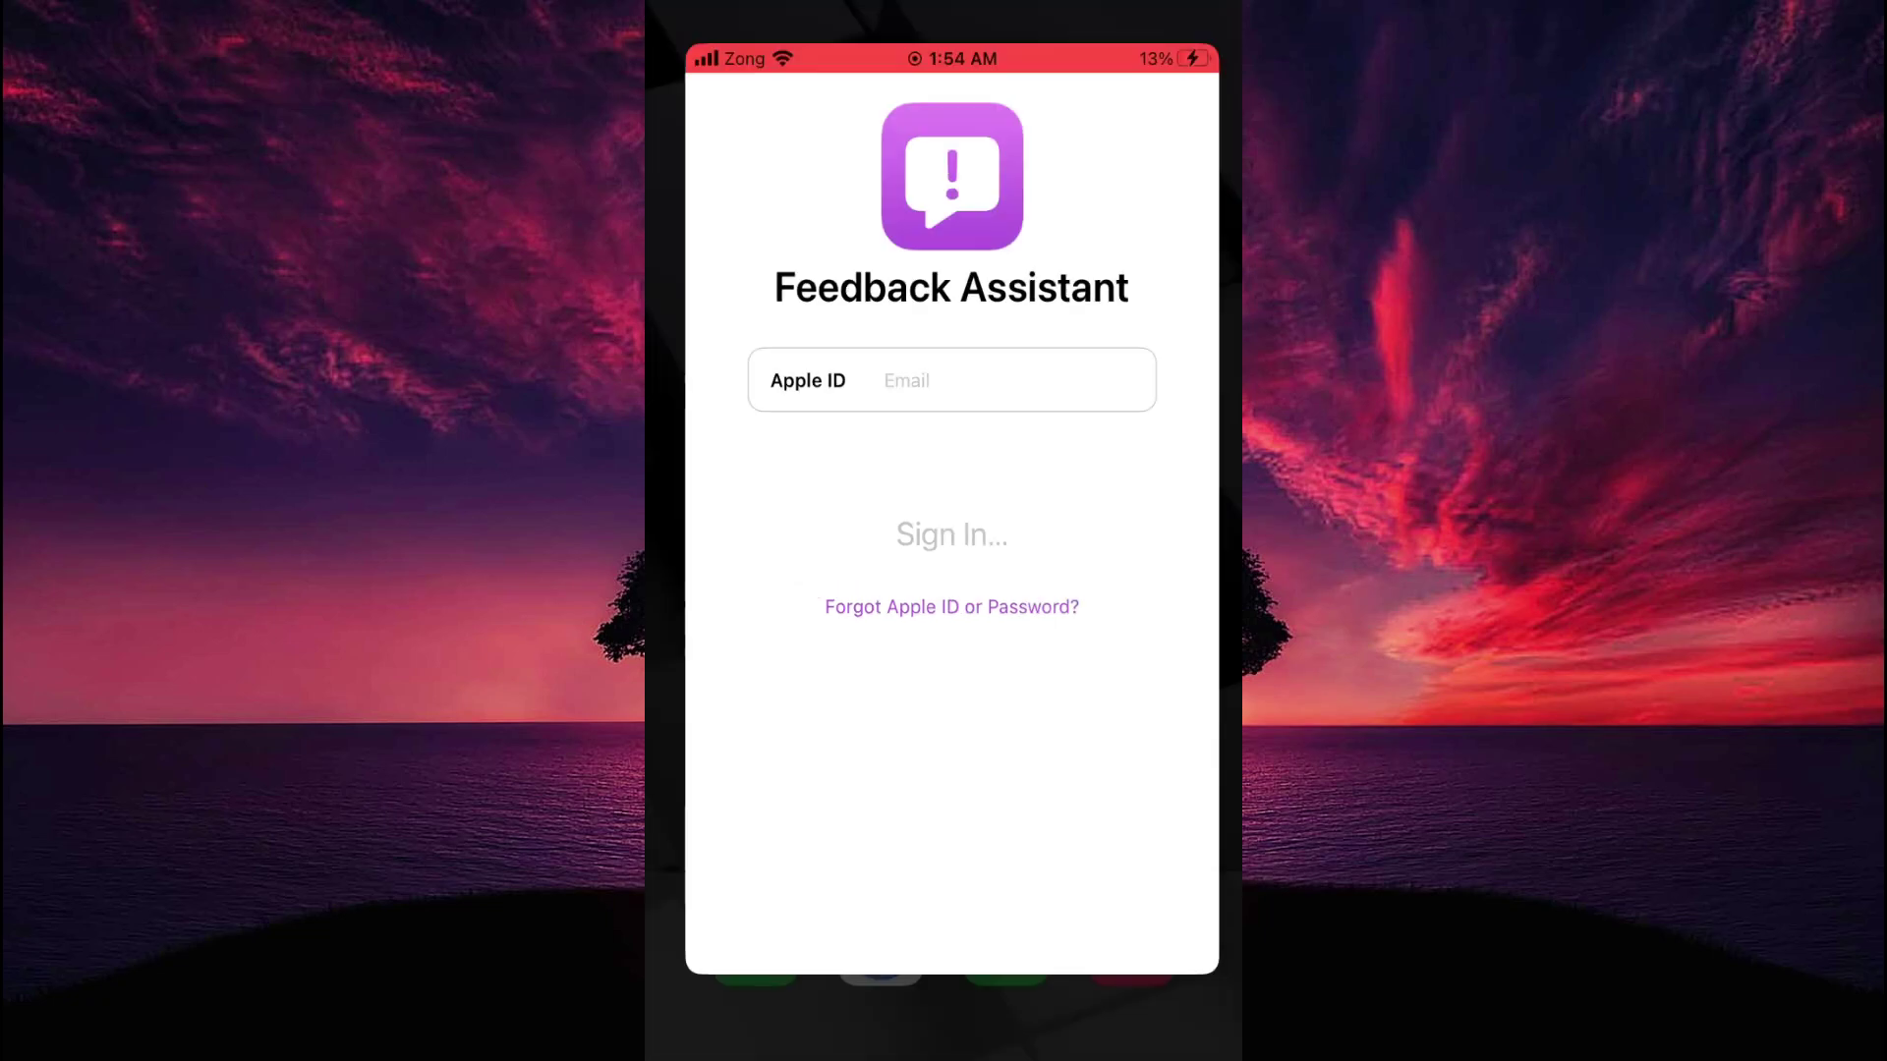
{"action": "left_click_drag", "start_coordinate": [943, 1046], "coordinate": [945, 590]}
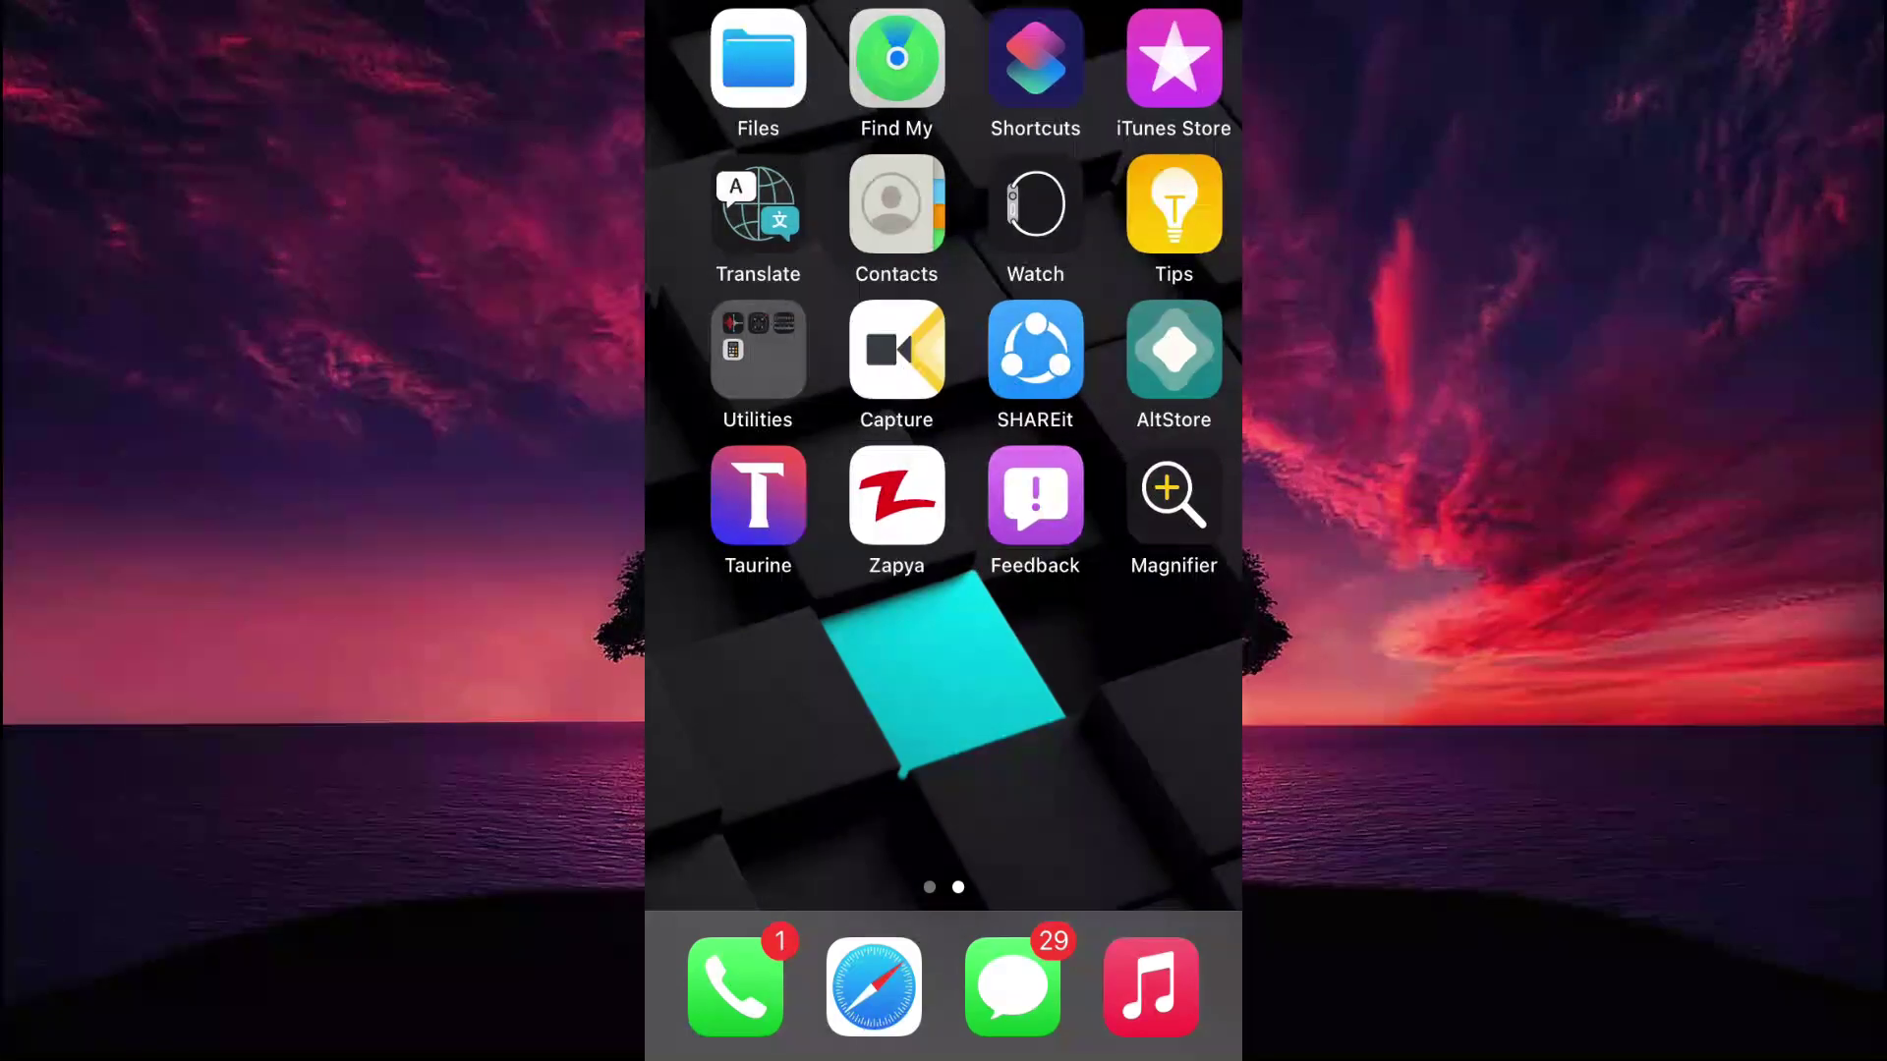
{"action": "left_click_drag", "start_coordinate": [944, 664], "coordinate": [1238, 663]}
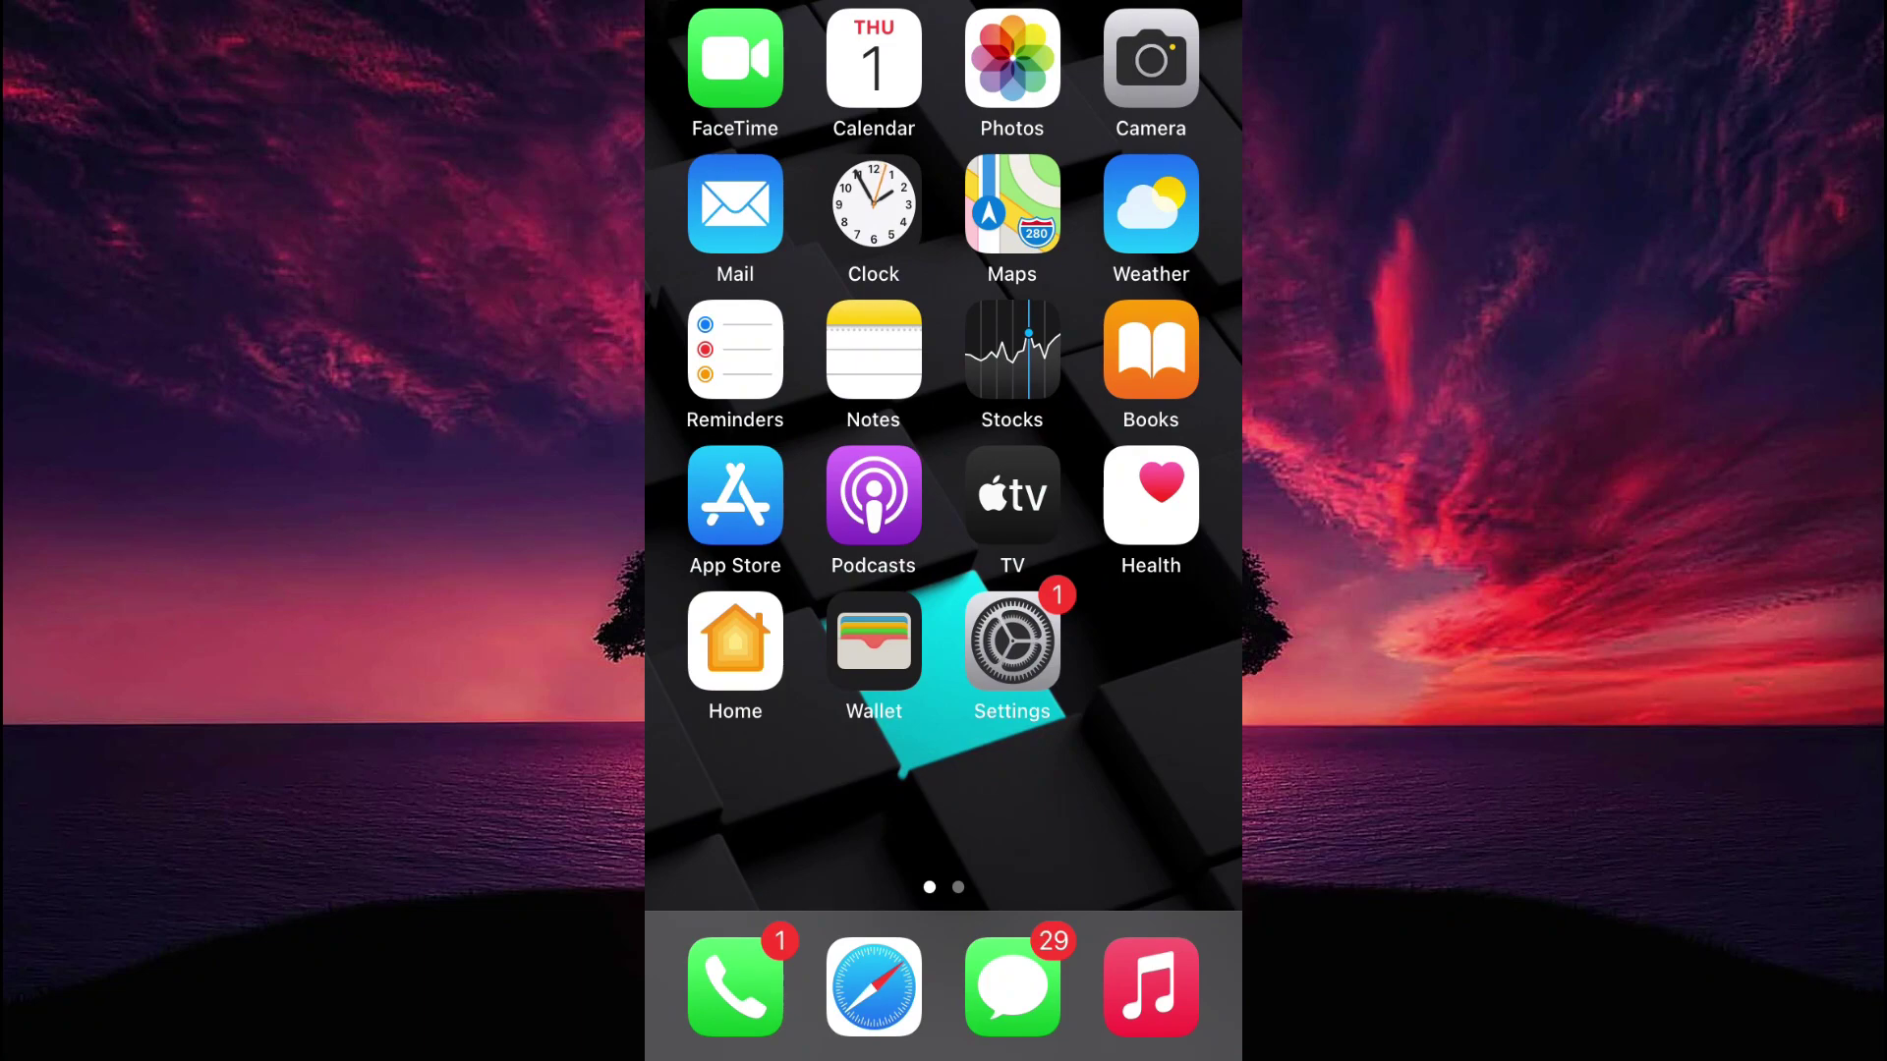
Reopen Settings and go to its General section
{"action": "left_click", "coordinate": [1012, 643]}
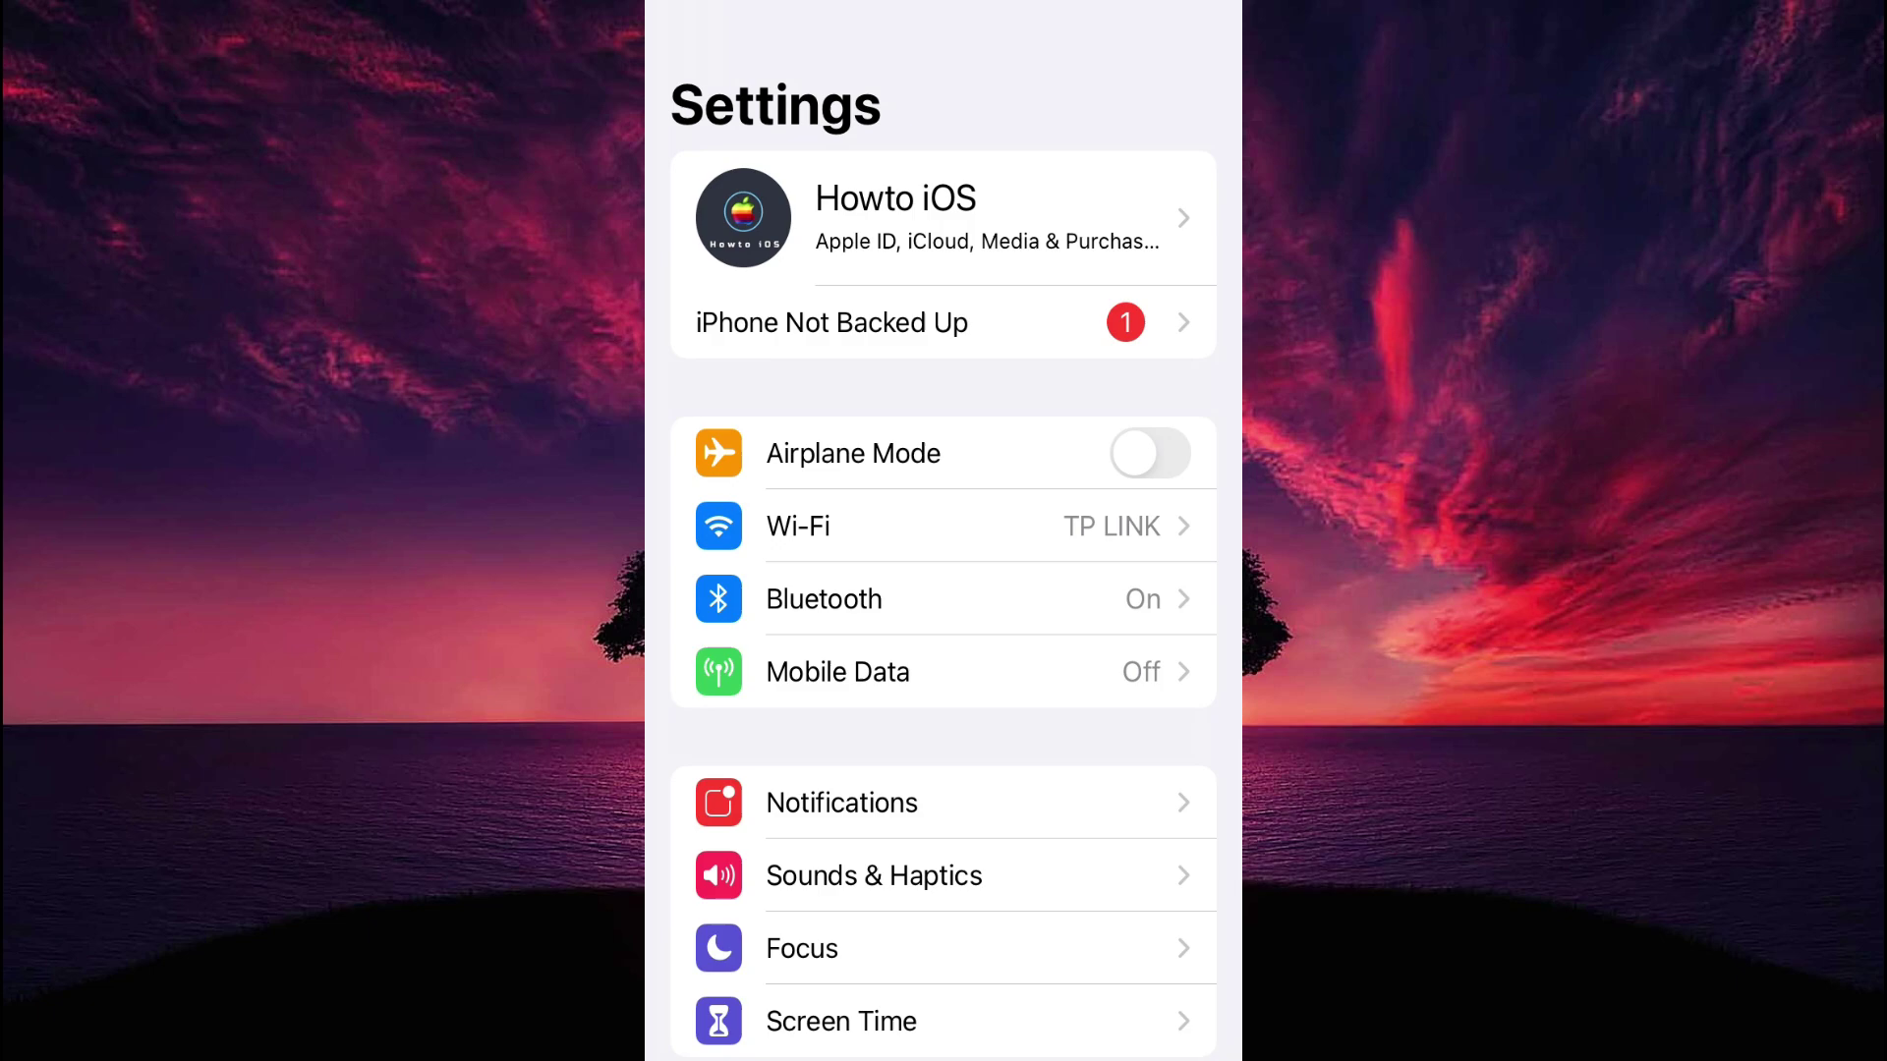
{"action": "scroll", "coordinate": [944, 589], "scroll_direction": "down", "scroll_amount": 1}
{"action": "scroll", "coordinate": [944, 589], "scroll_direction": "down", "scroll_amount": 2}
{"action": "scroll", "coordinate": [944, 591], "scroll_direction": "down", "scroll_amount": 3}
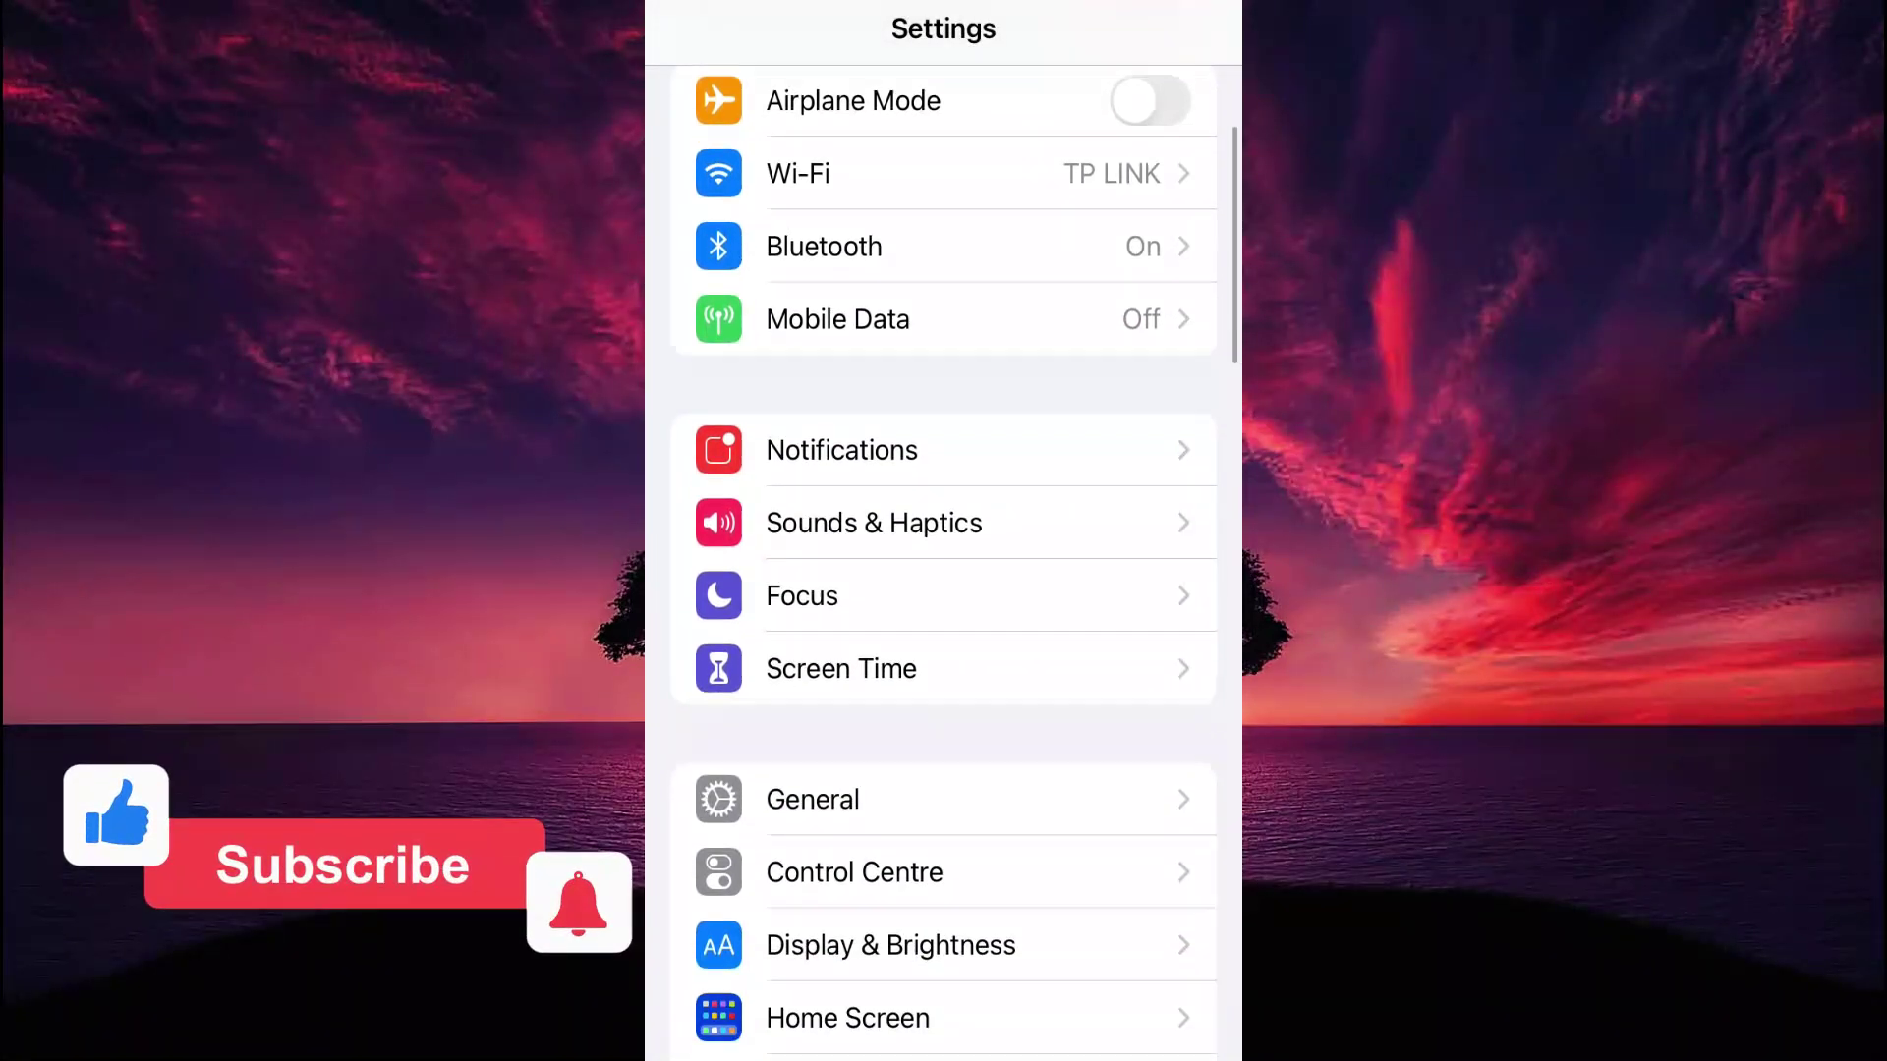
{"action": "scroll", "coordinate": [944, 590], "scroll_direction": "down", "scroll_amount": 1}
{"action": "left_click", "coordinate": [813, 728]}
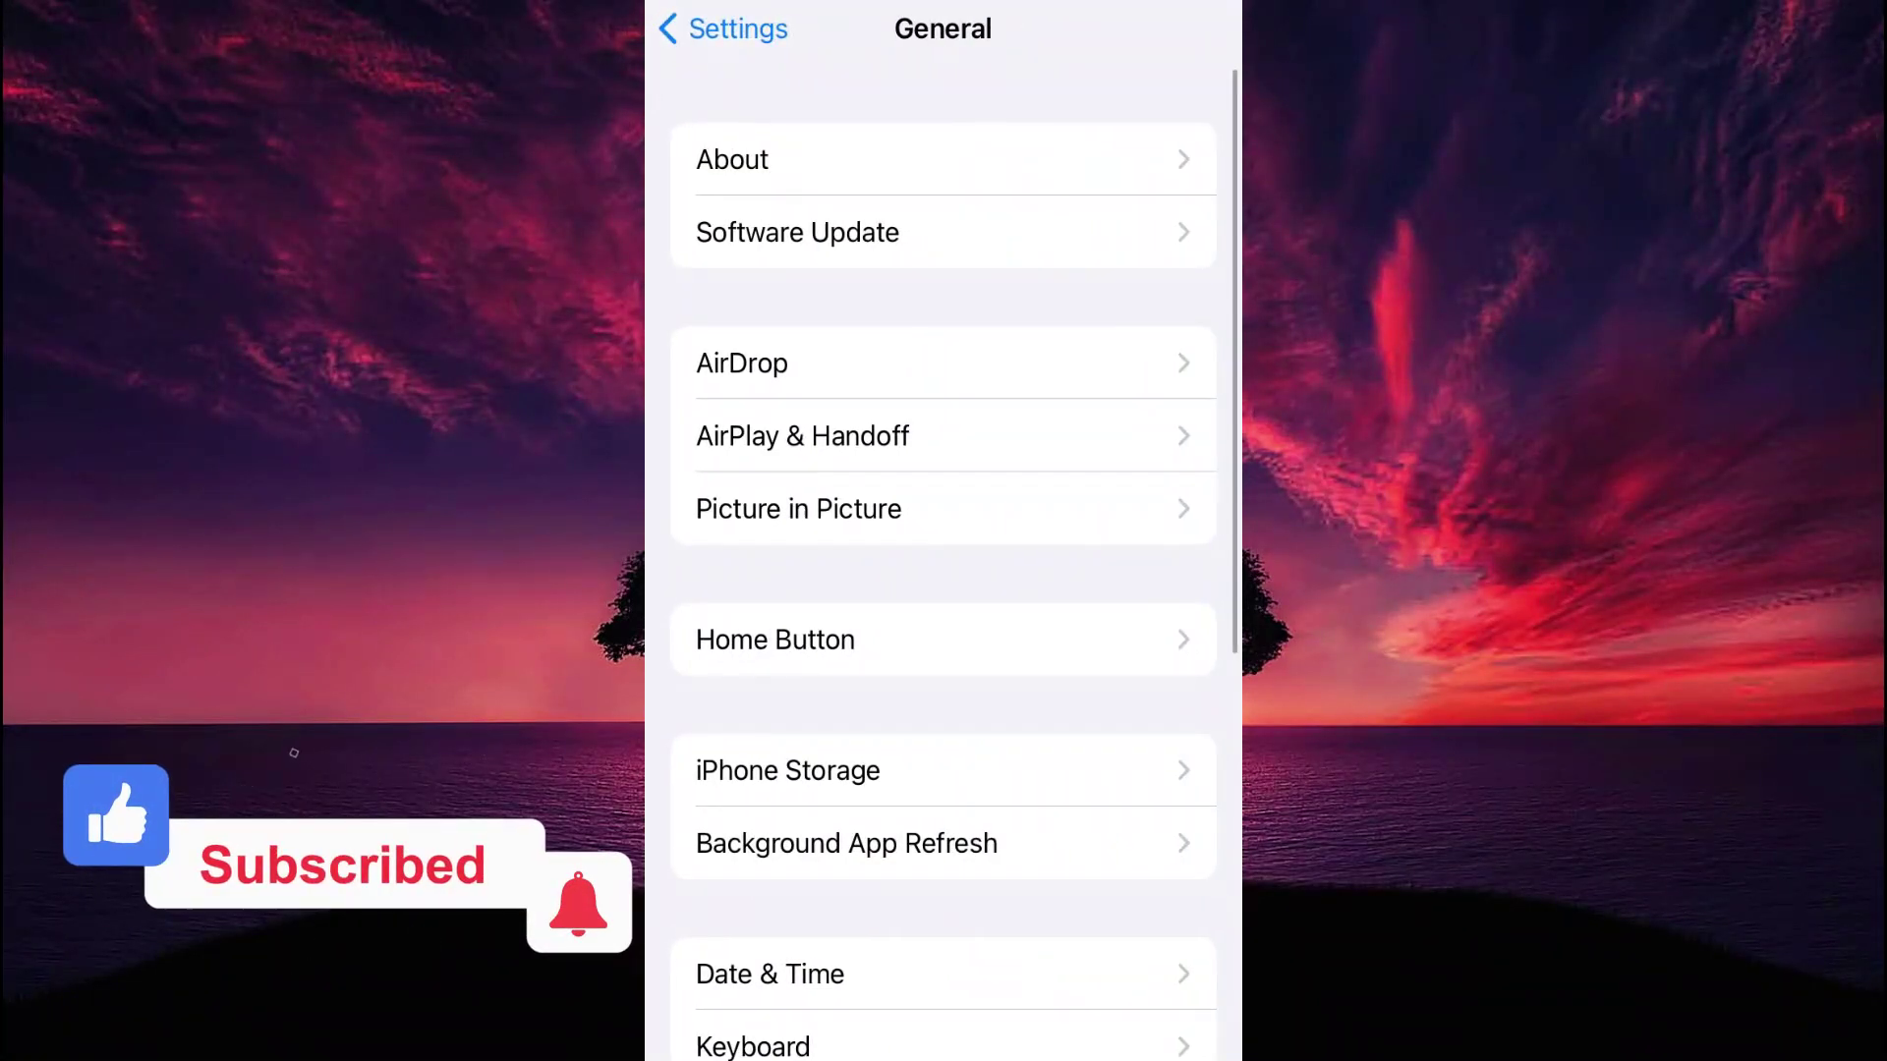